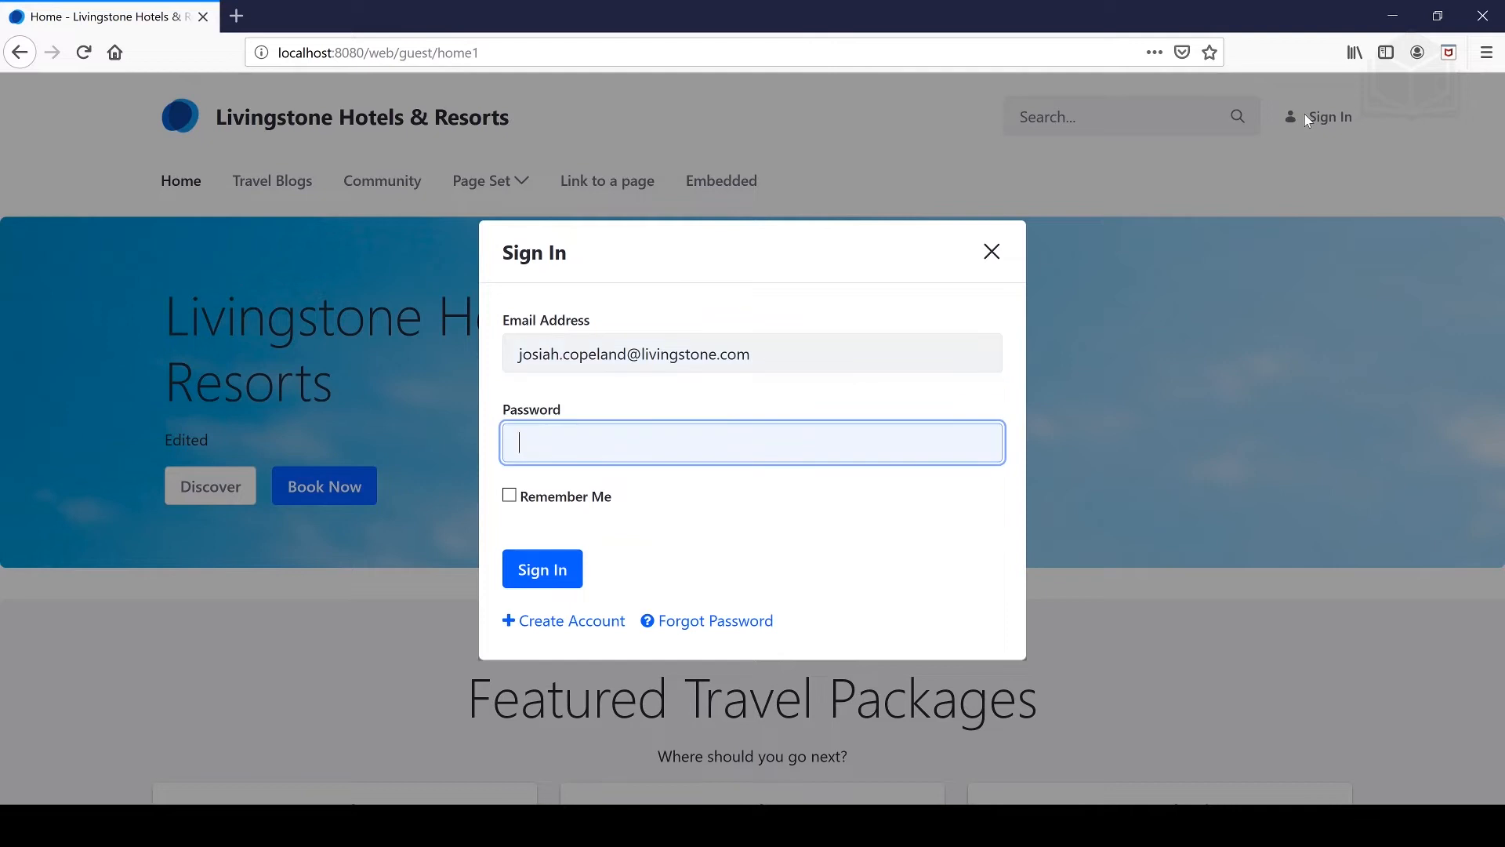
- Sign in and show the Organizations list under Control Panel > Users and Organizations
key(Return)
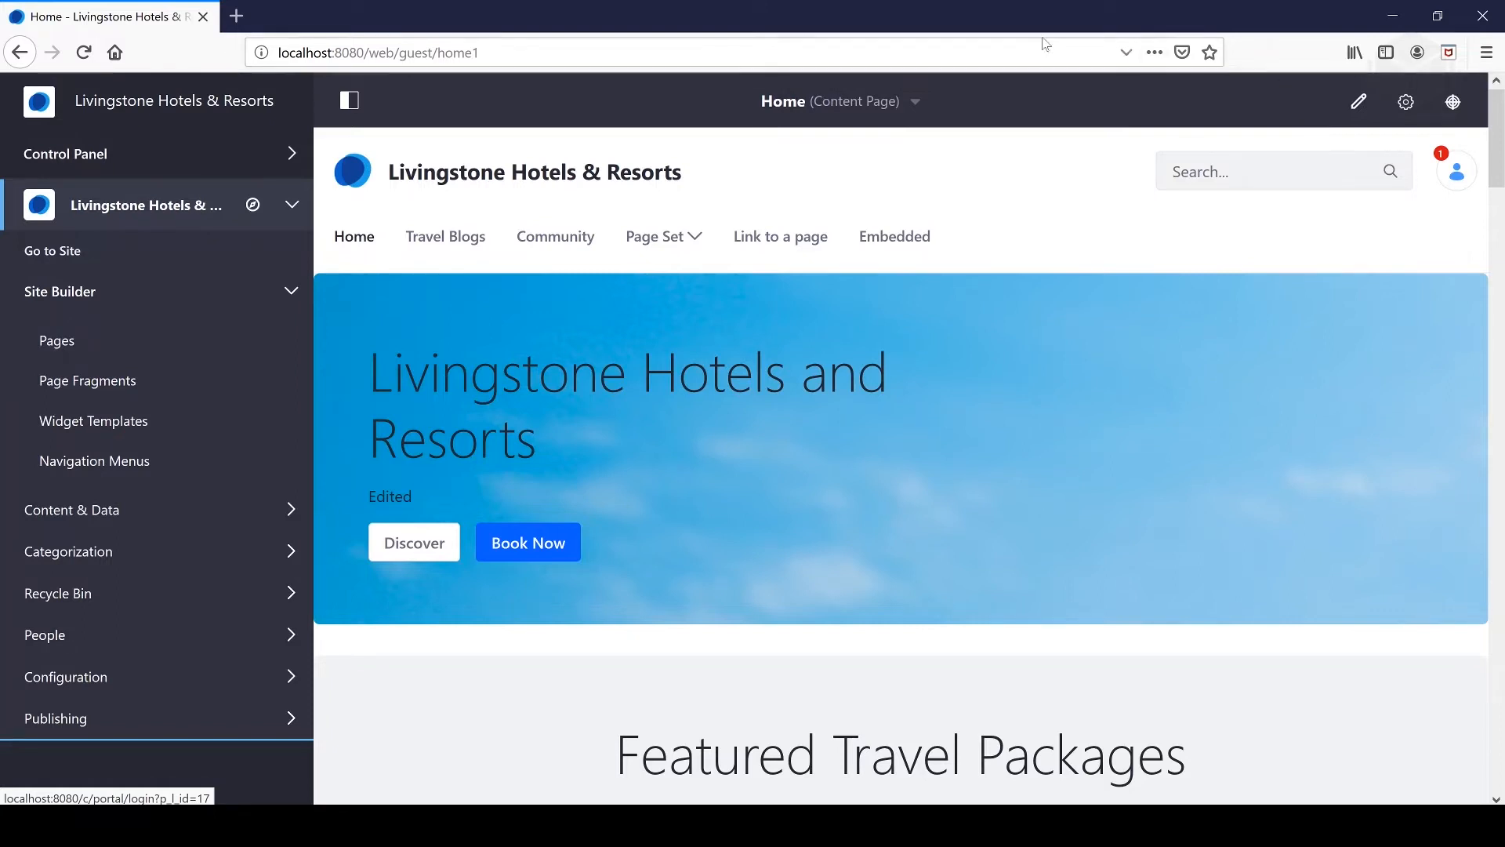
click(292, 150)
click(237, 193)
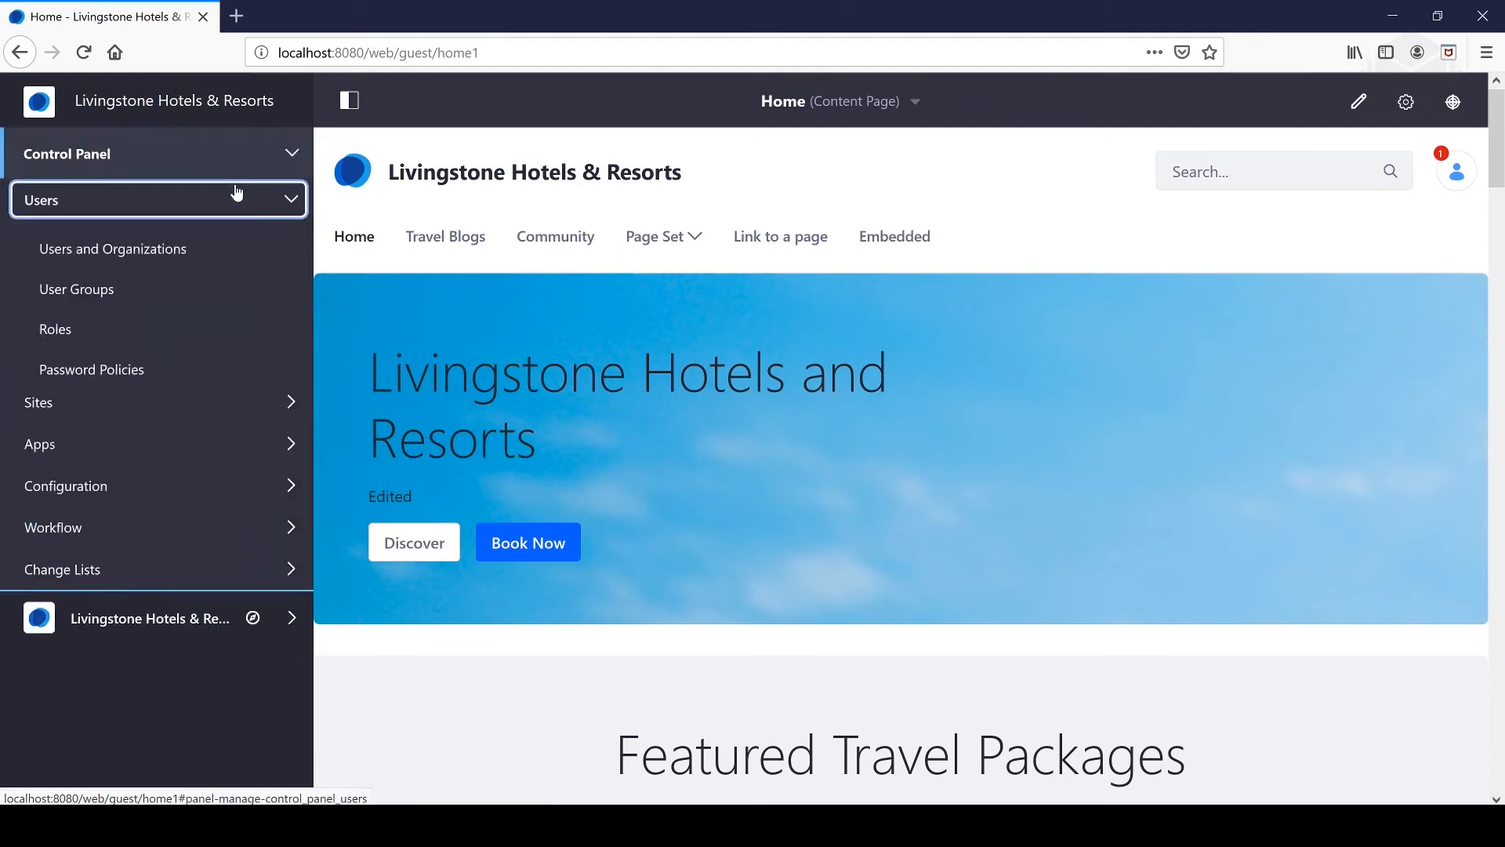
click(162, 249)
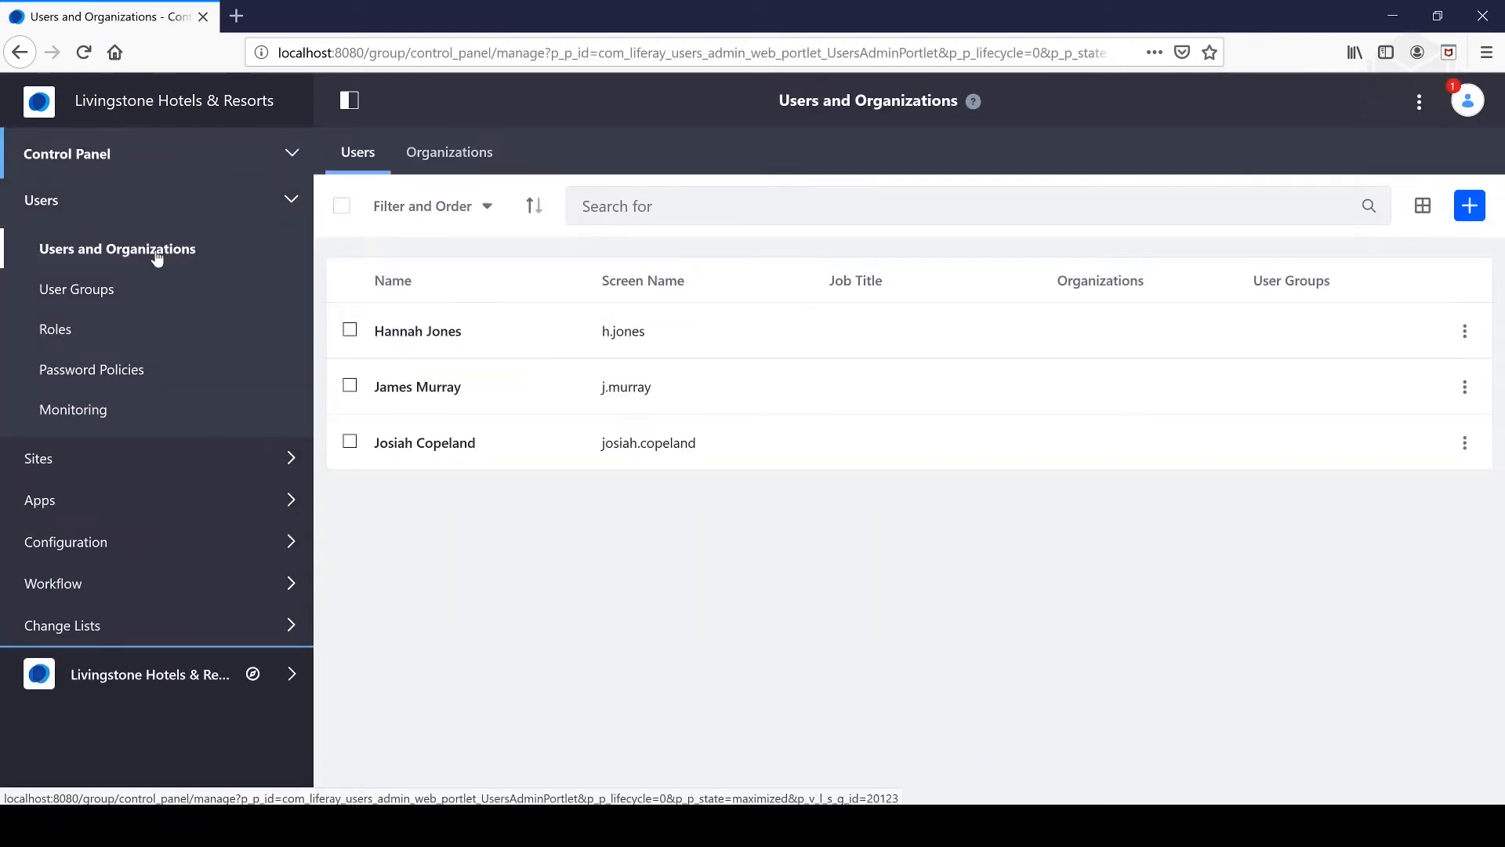
click(441, 157)
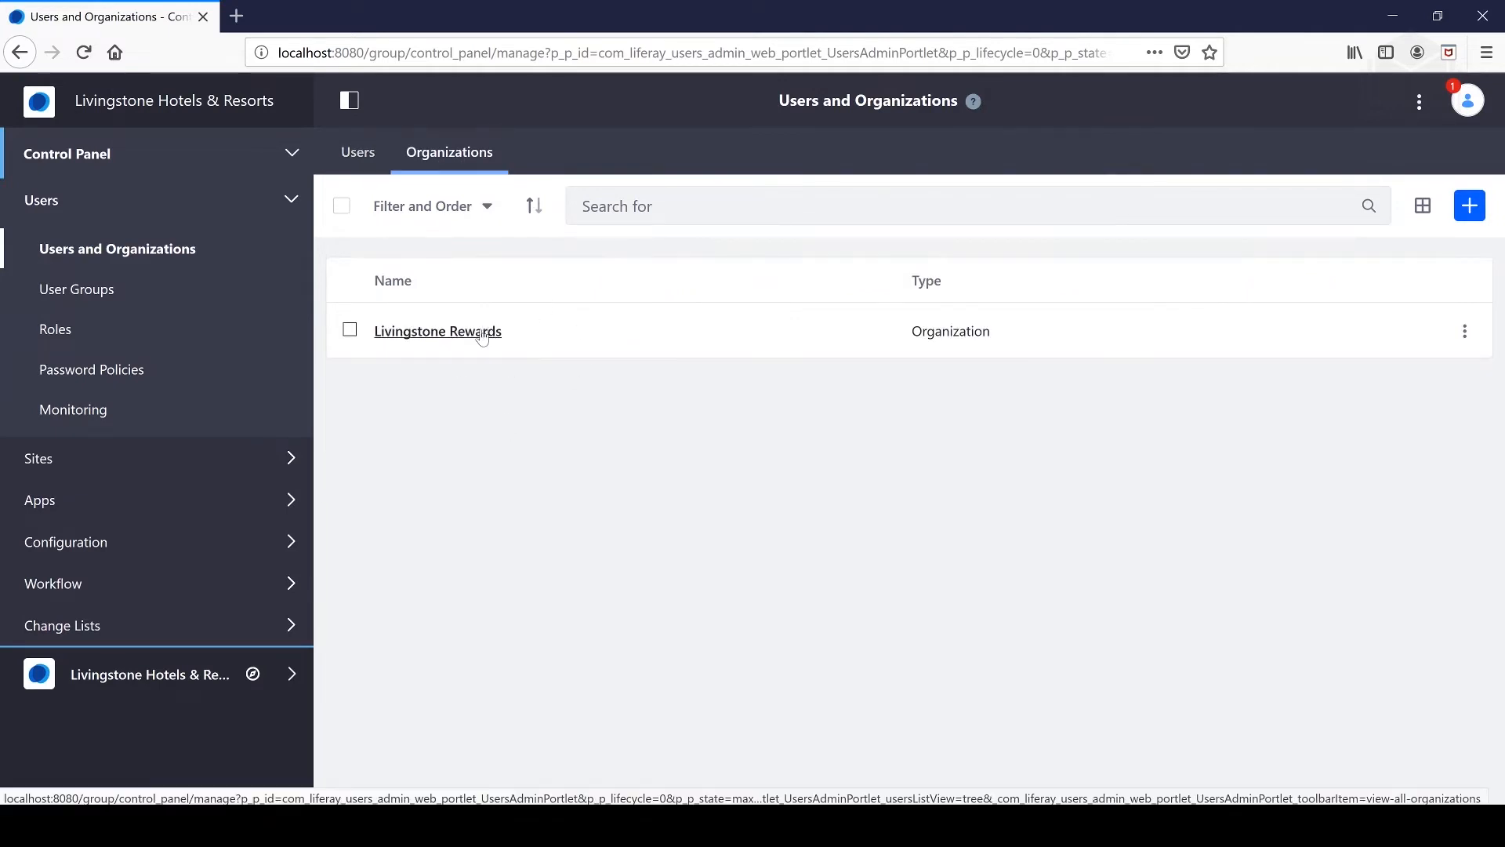
- Try deleting Livingstone Rewards, which fails because it still has suborganizations or users
click(1458, 331)
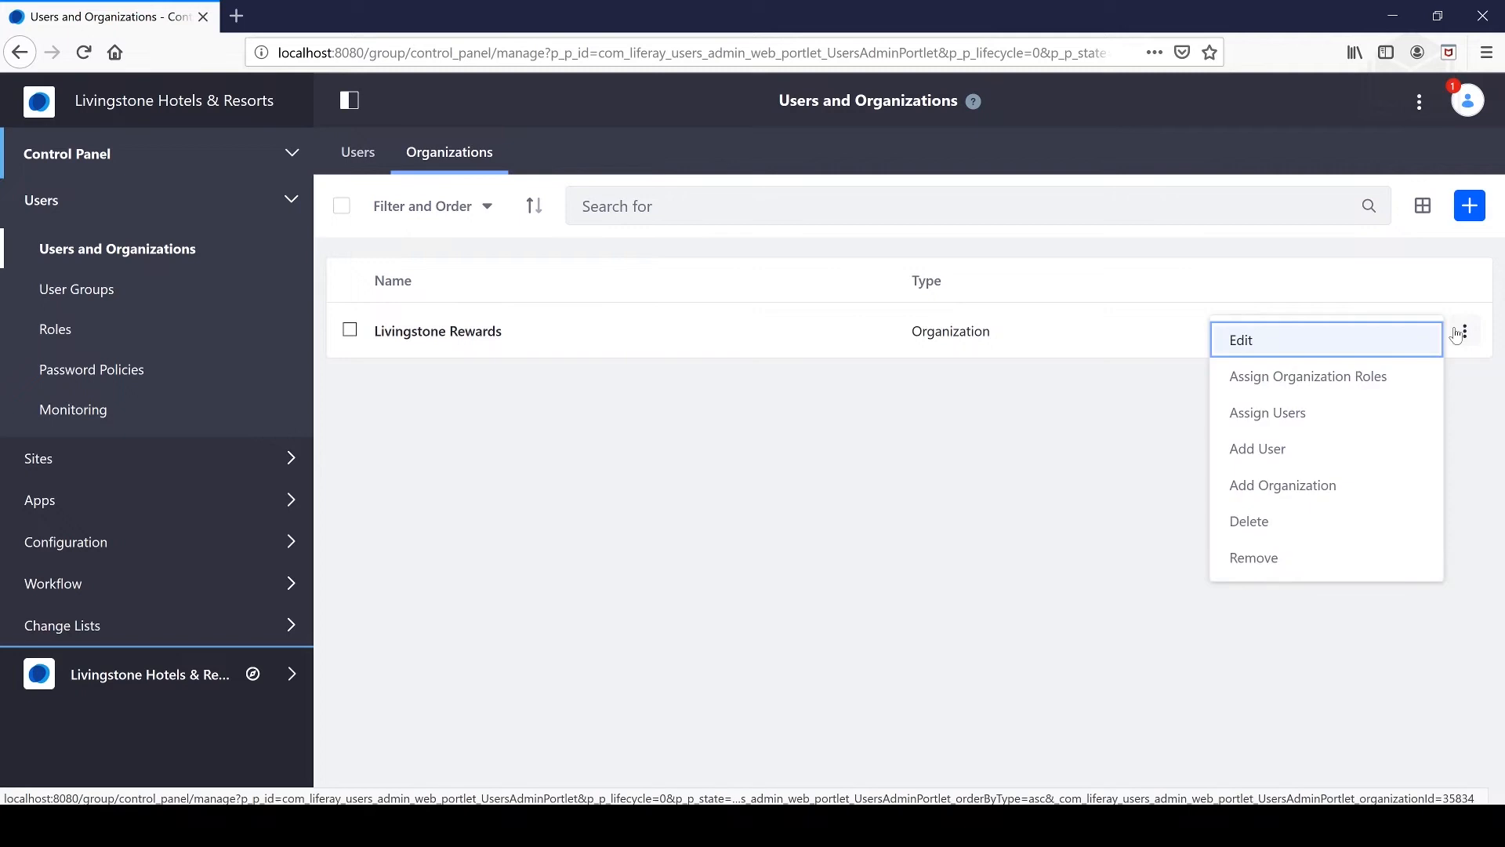
click(1353, 517)
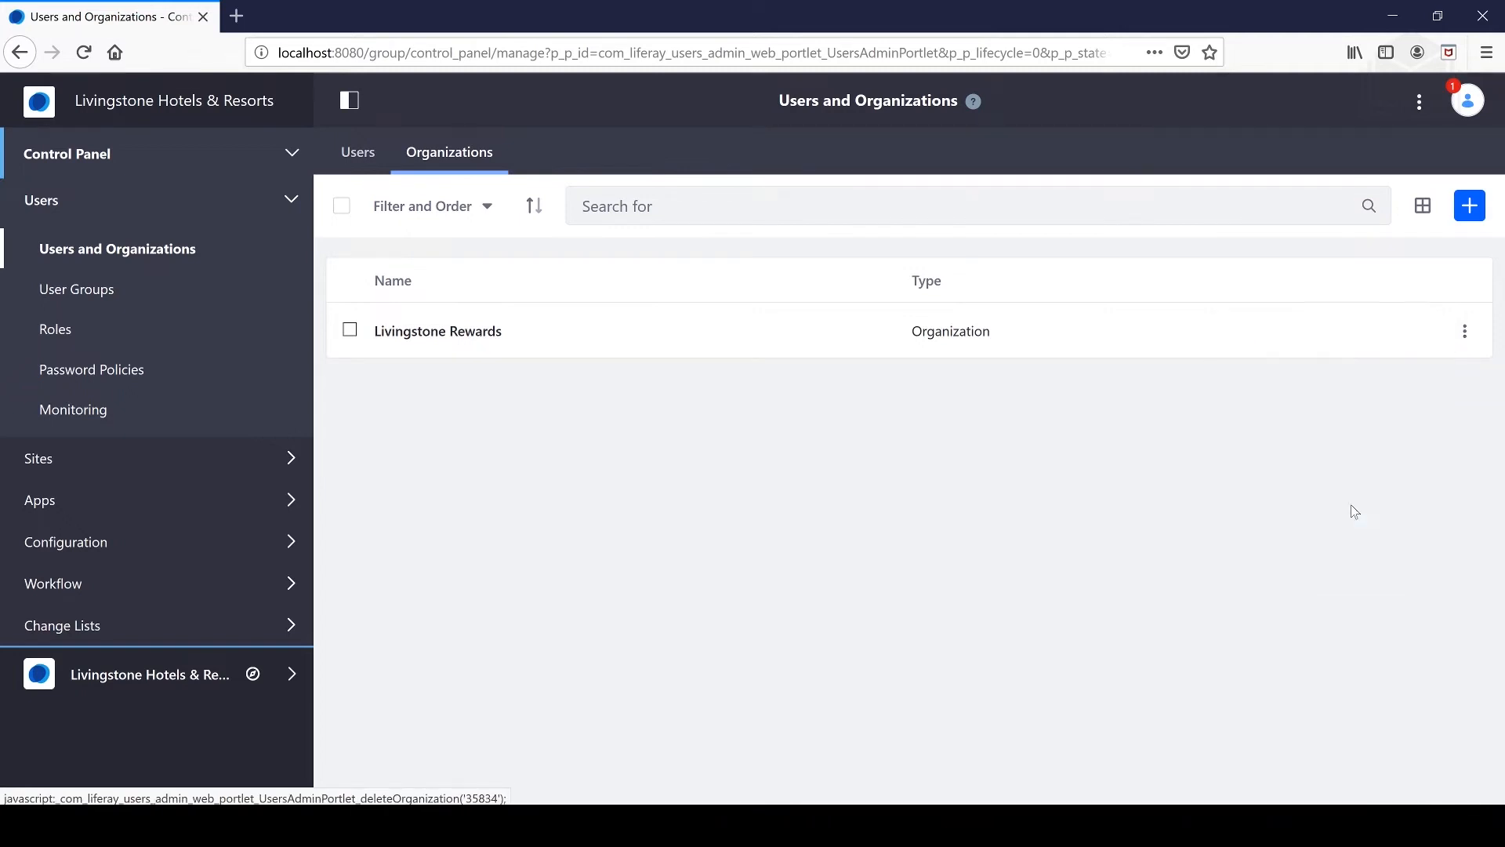
click(818, 393)
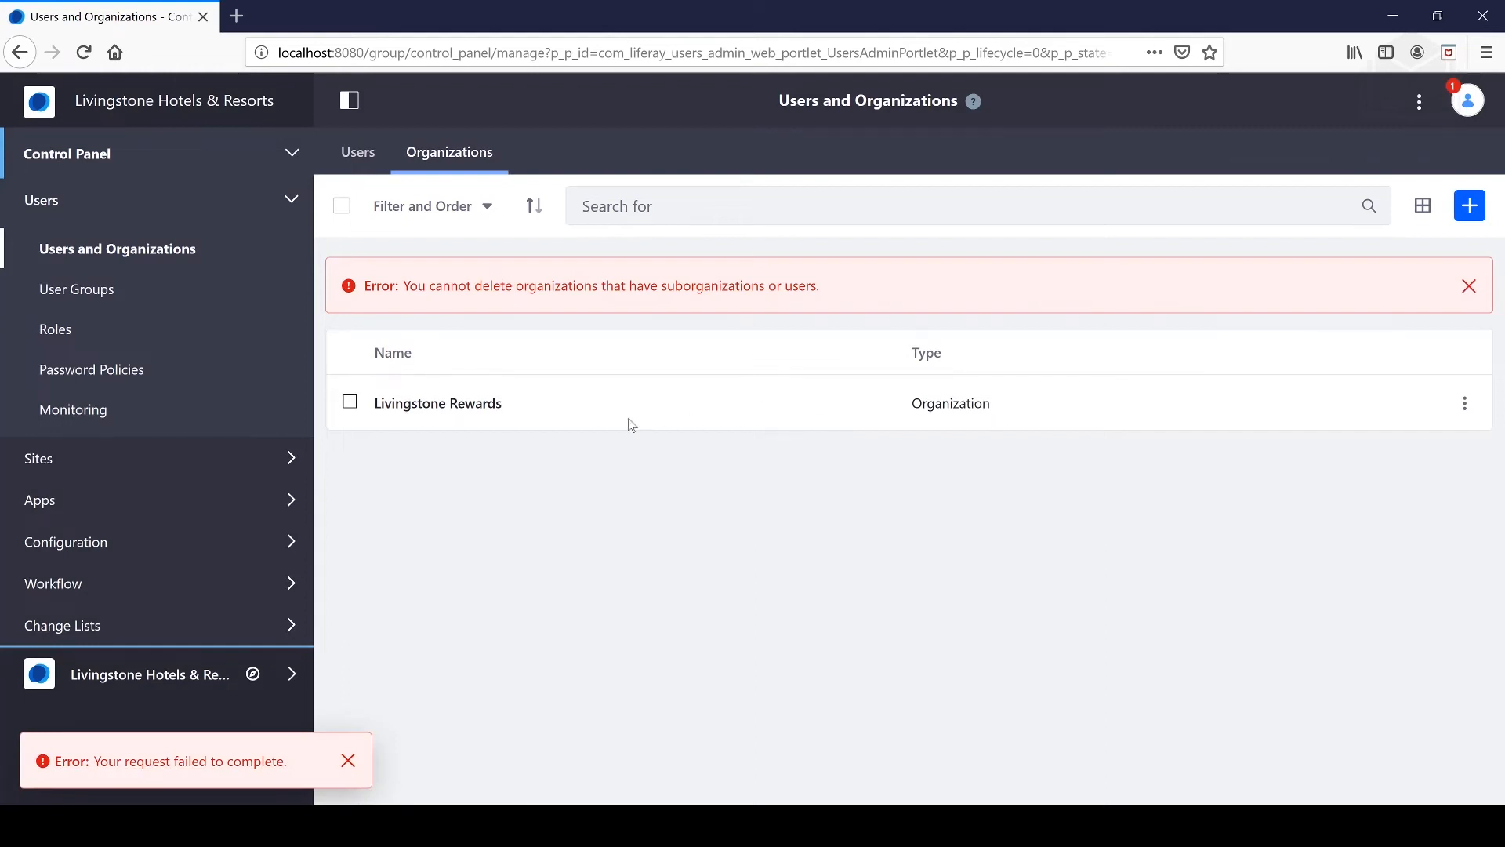
- Delete the Fiji and U.S. sub-organizations inside Livingstone Rewards
click(474, 405)
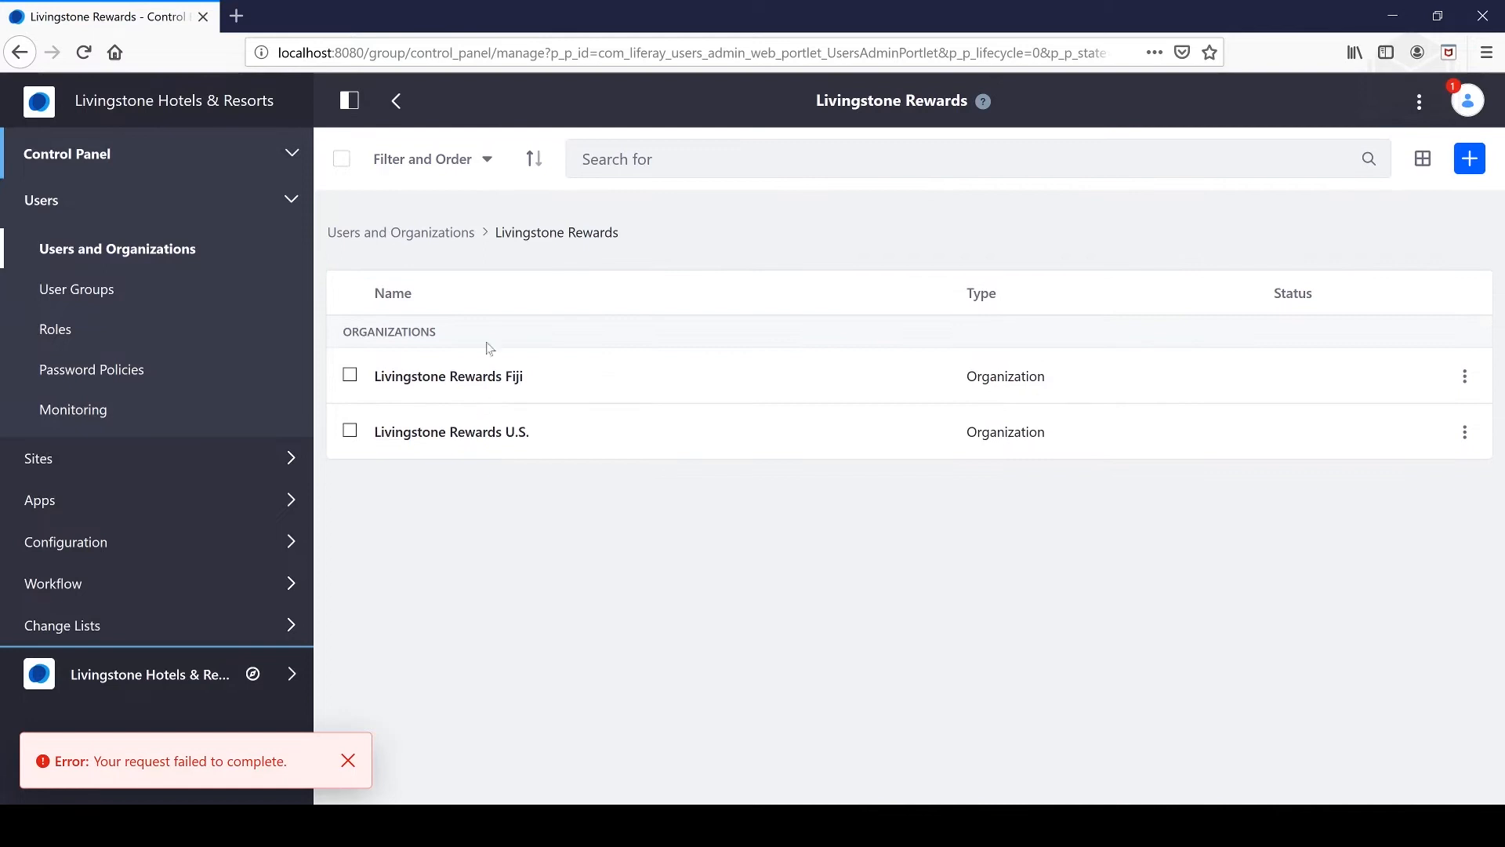
click(1465, 377)
click(1275, 612)
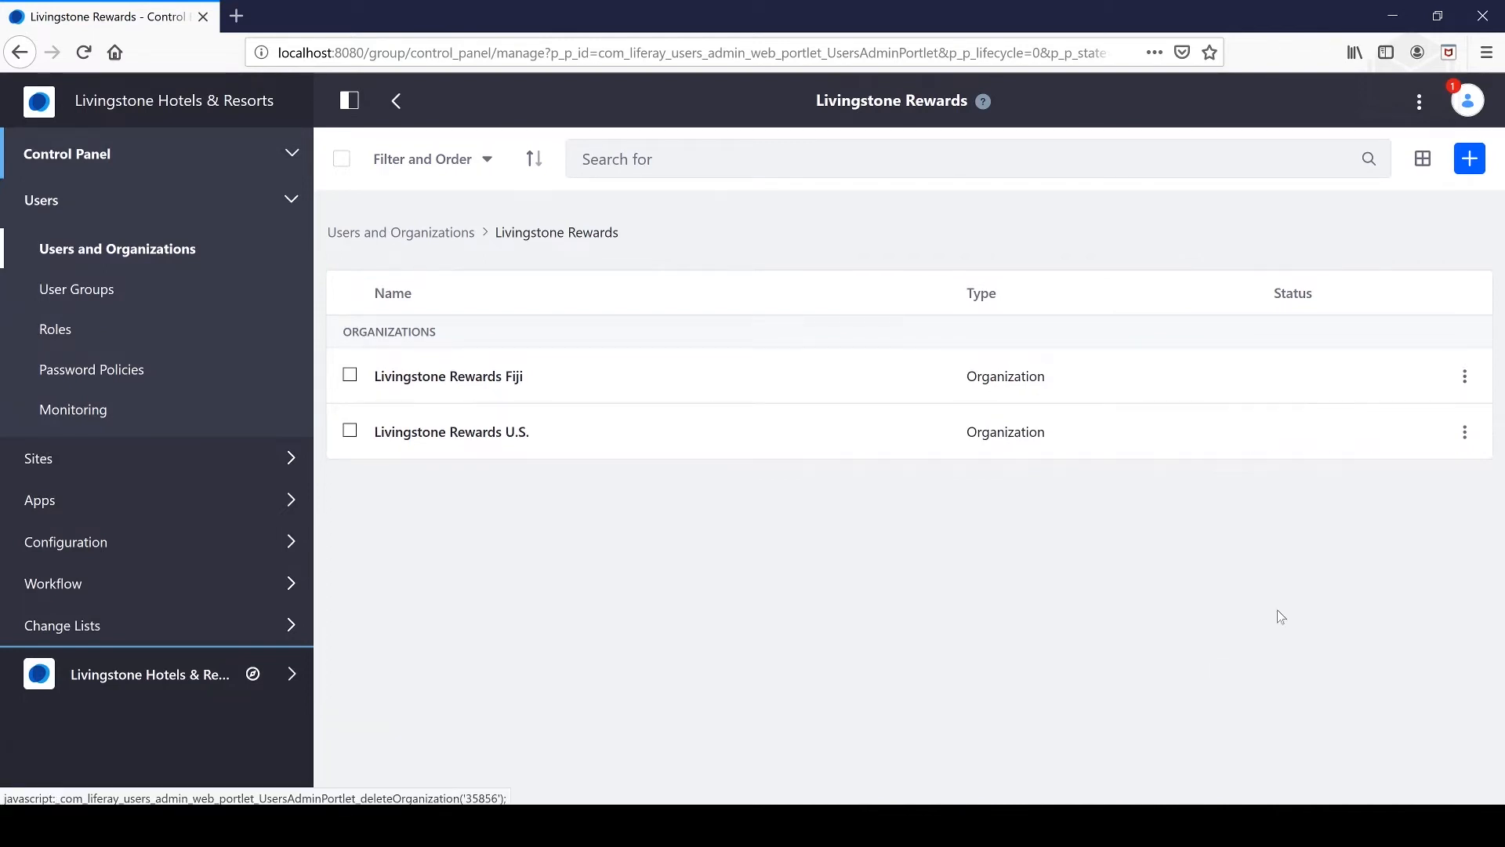
click(801, 383)
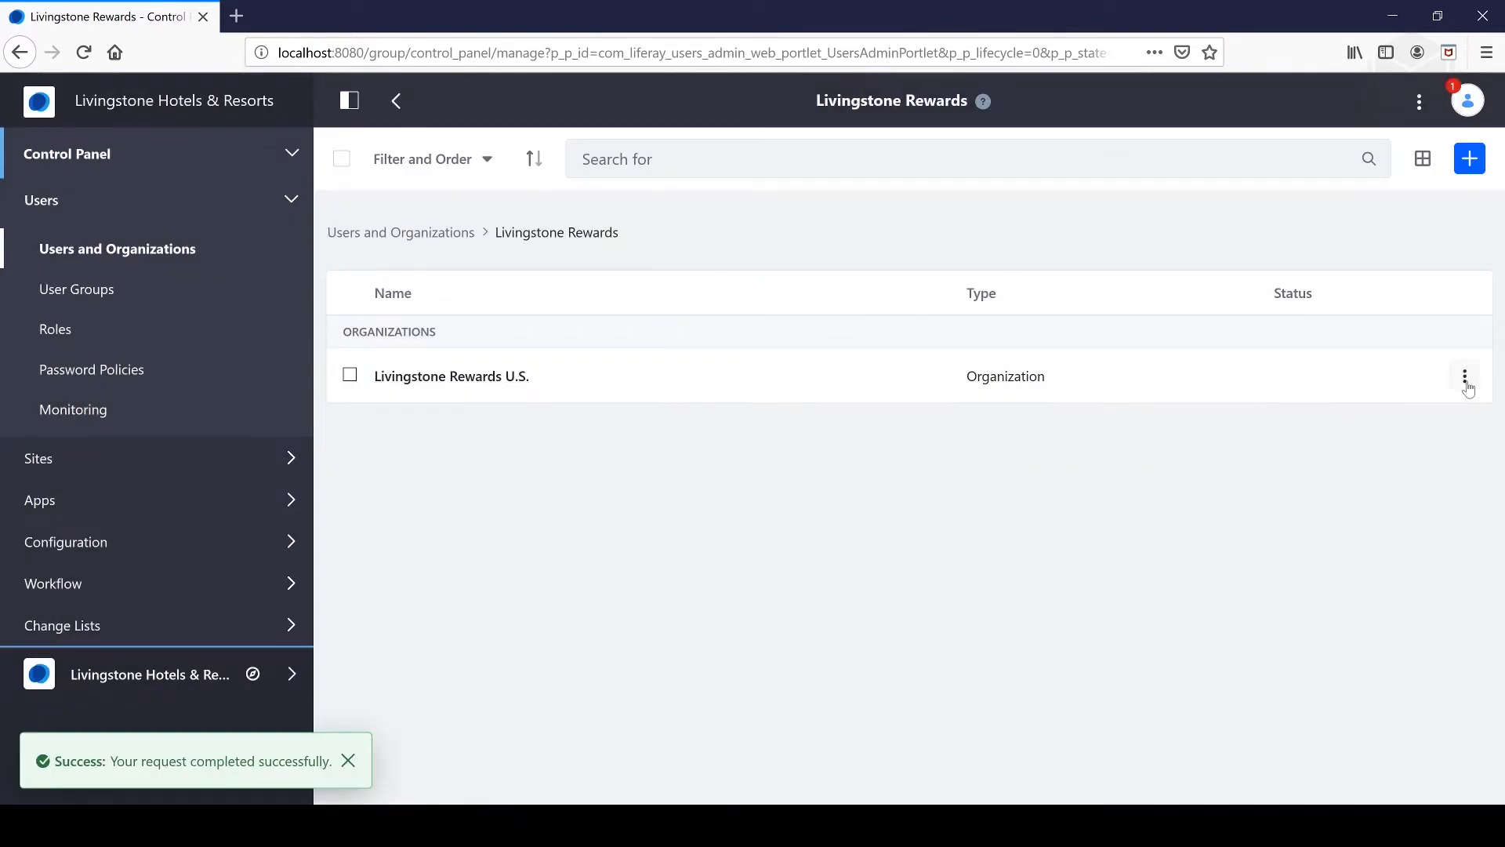
click(527, 379)
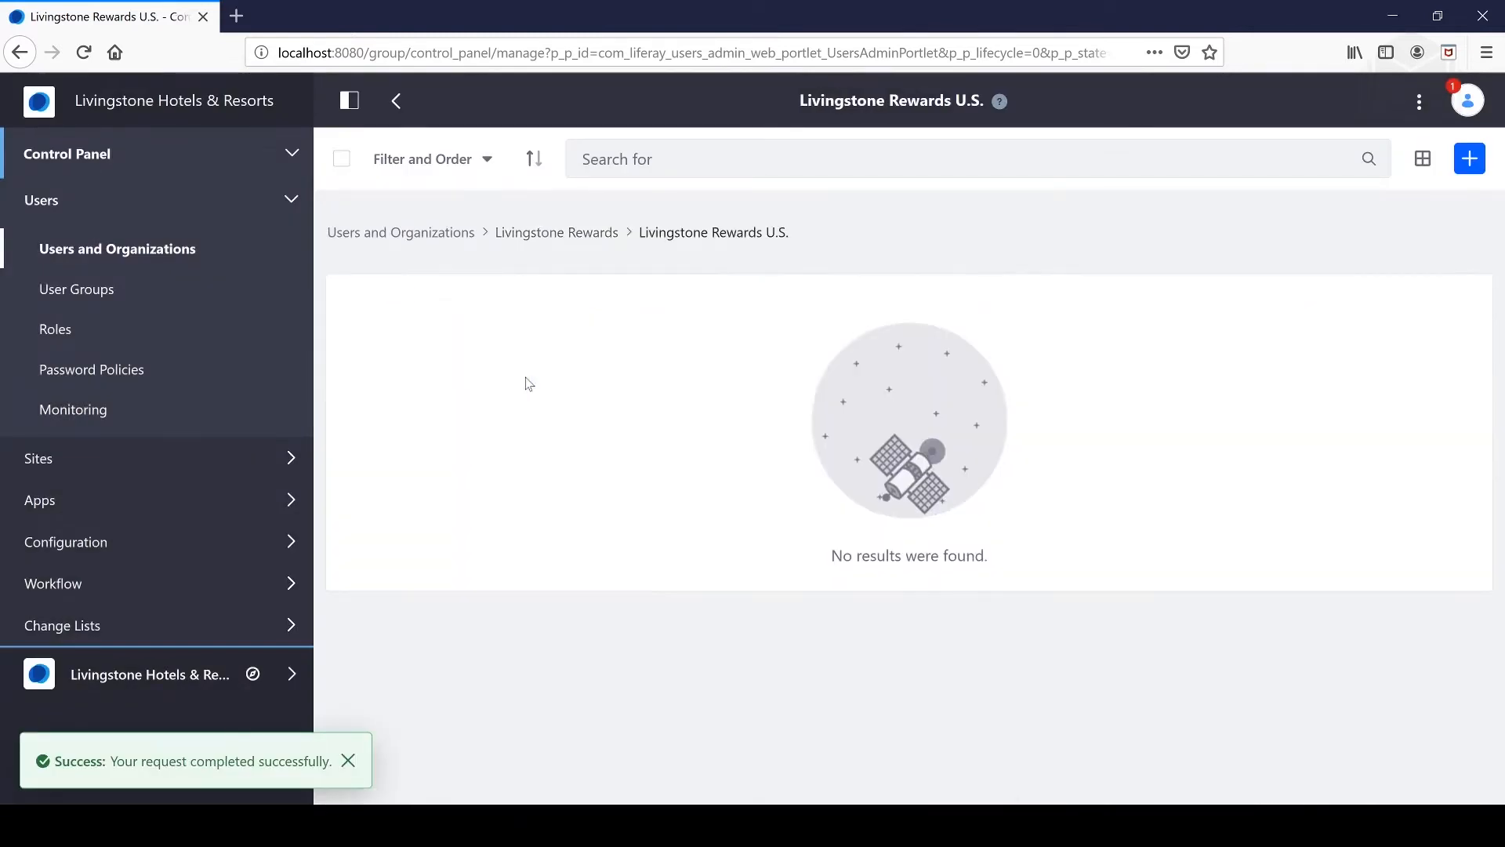
key(alt+Left)
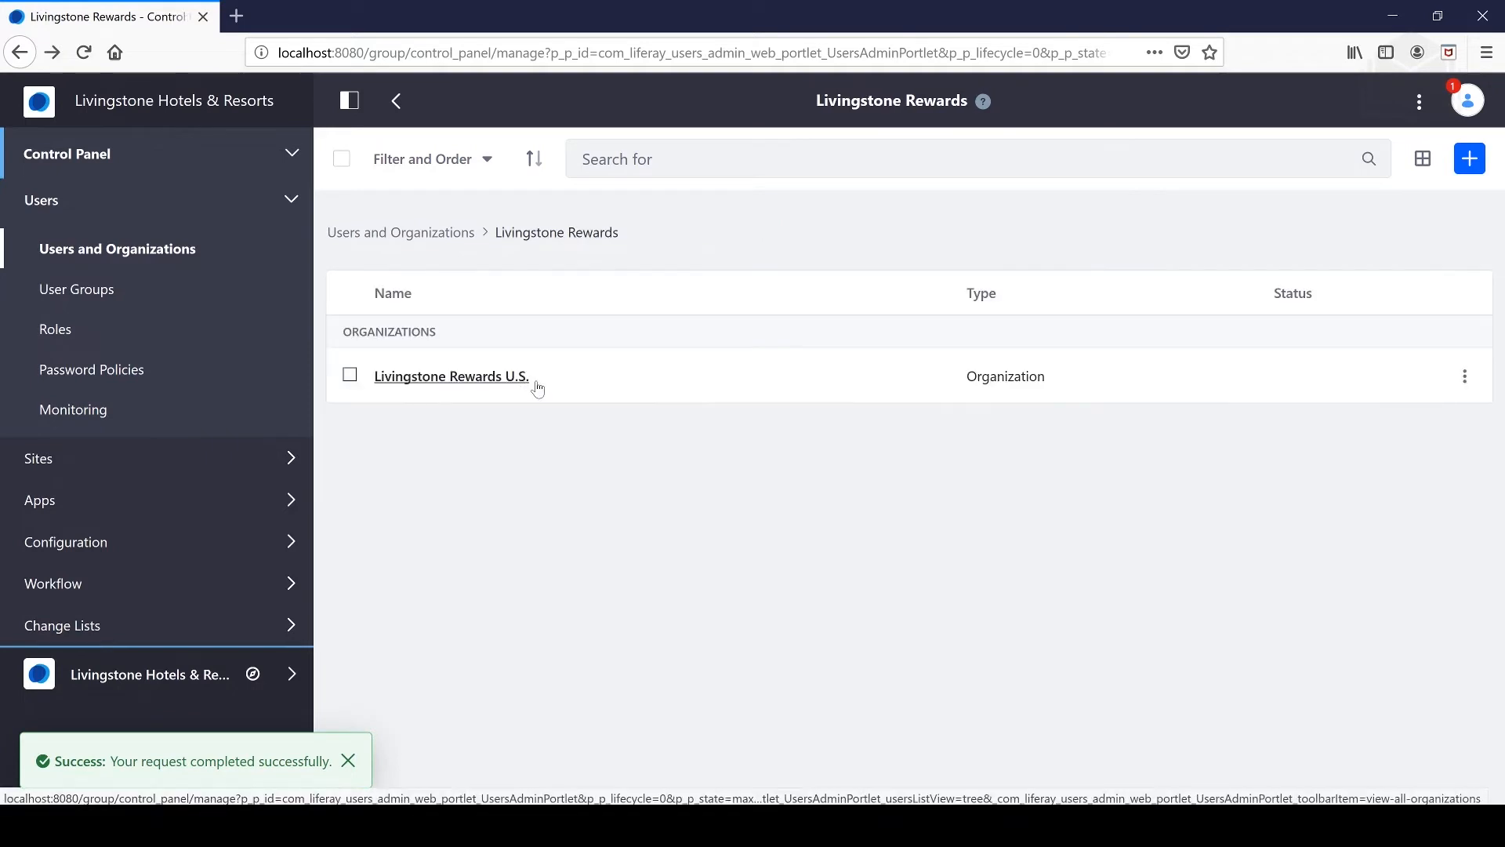
click(1465, 376)
click(1267, 566)
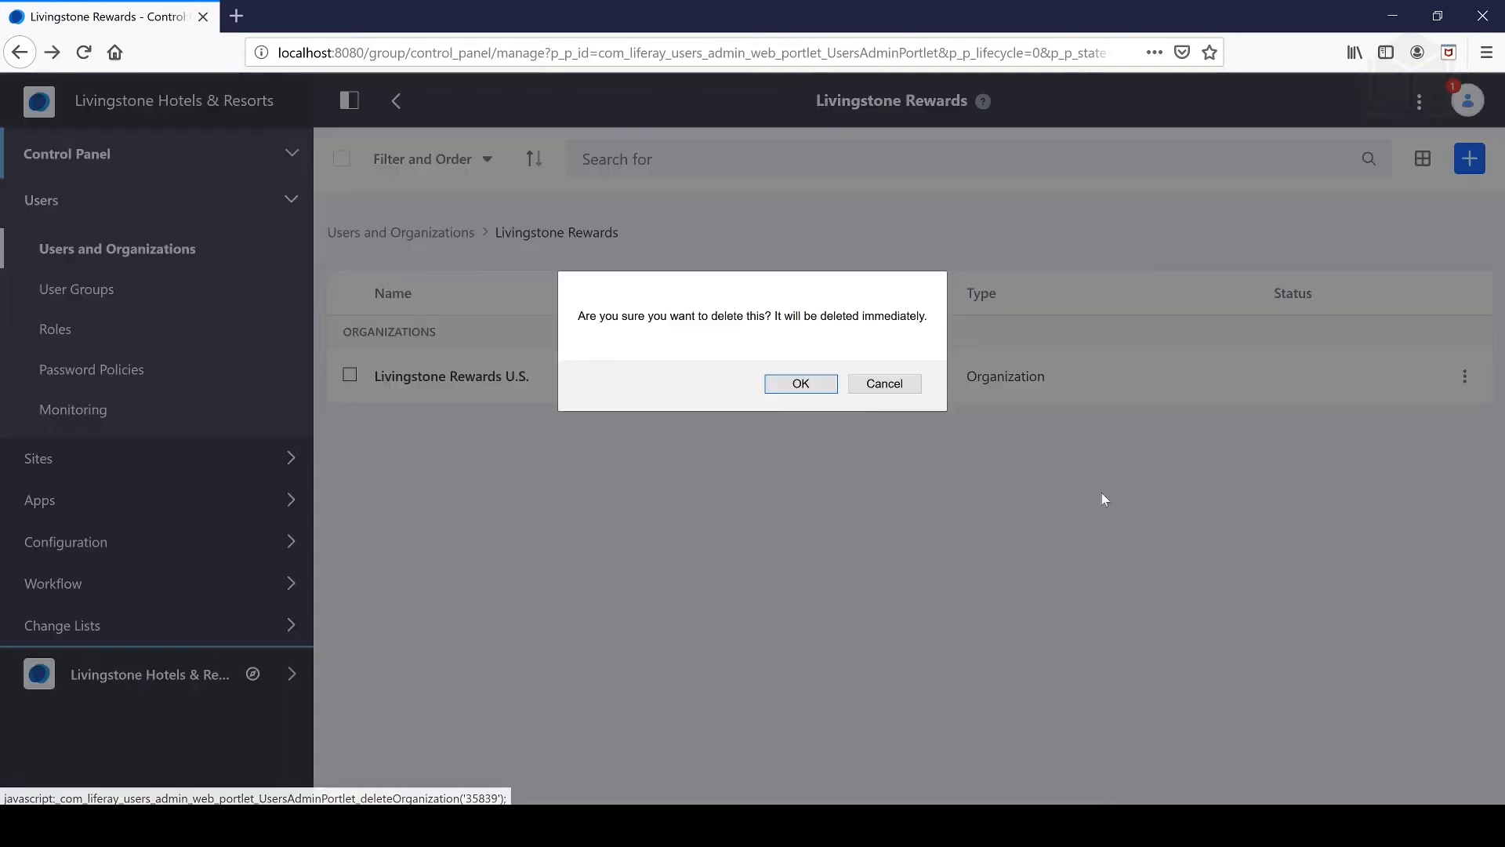
click(819, 388)
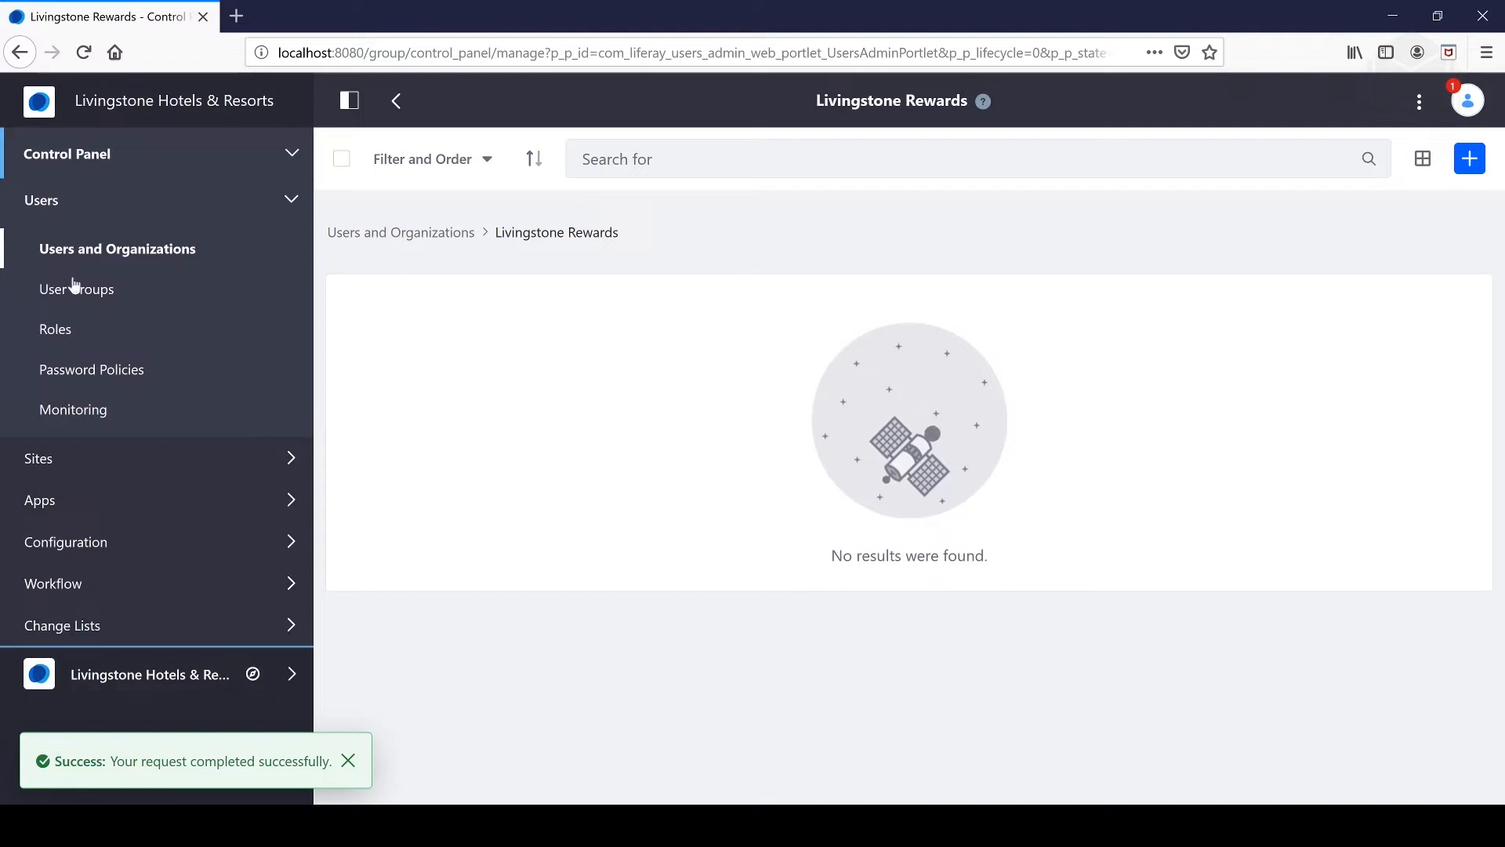
- Delete Livingstone Rewards from the Organizations list and start a new organization
click(127, 251)
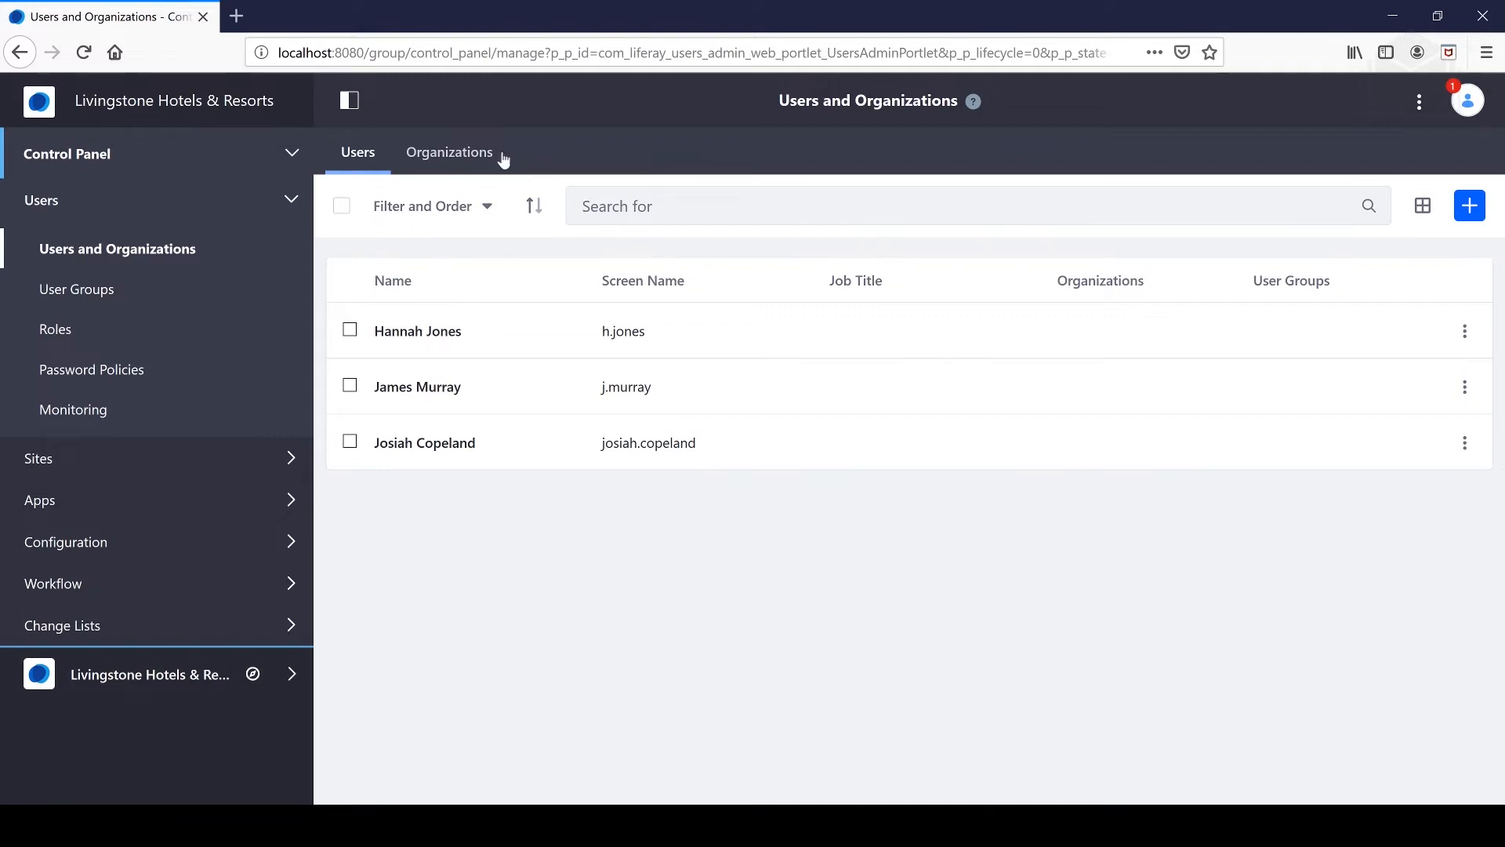
click(453, 153)
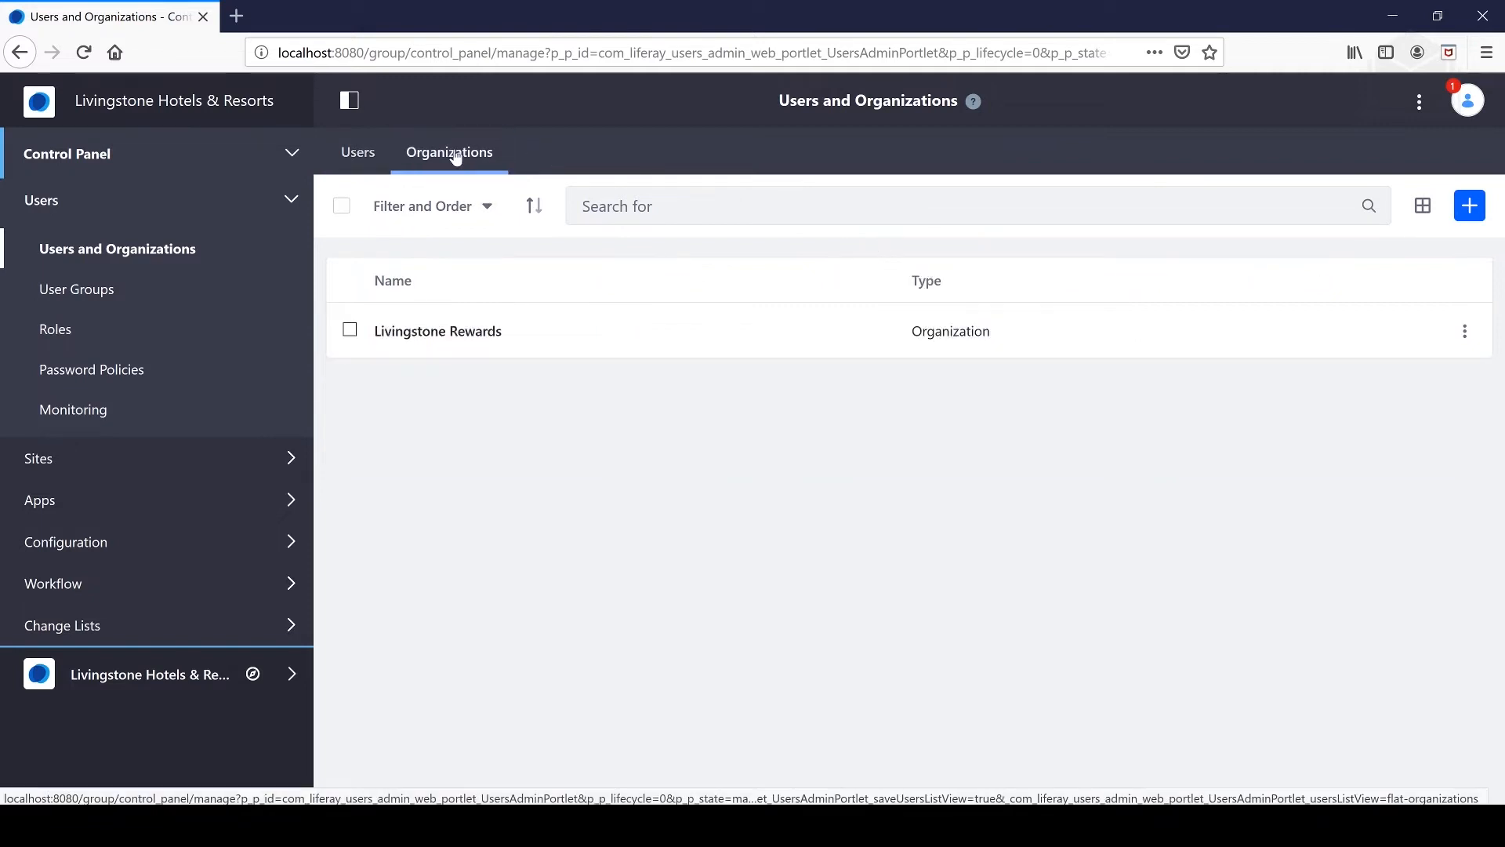
click(1468, 332)
click(1258, 521)
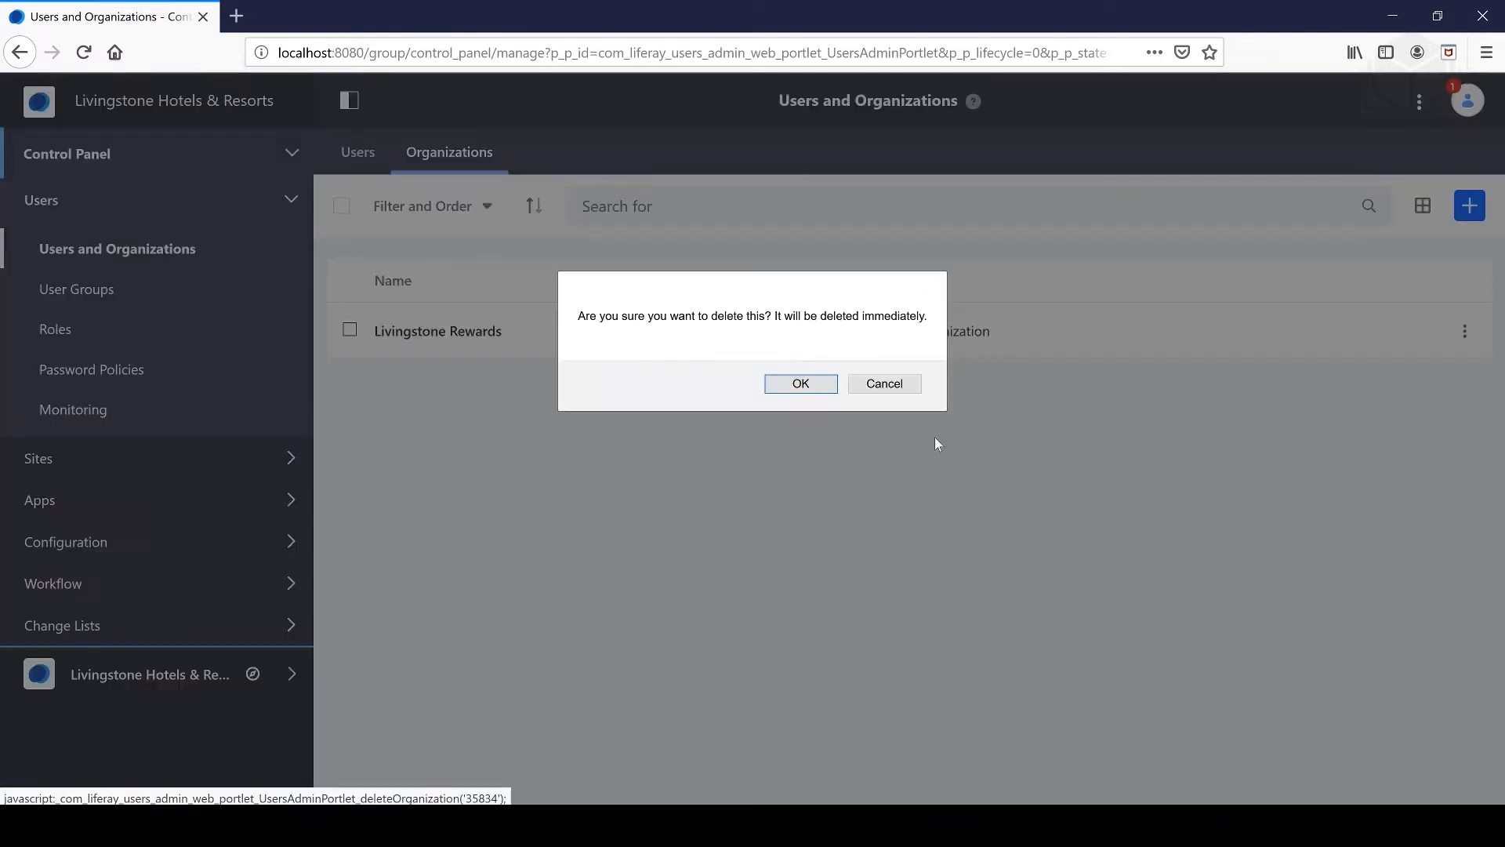
click(828, 386)
click(1473, 212)
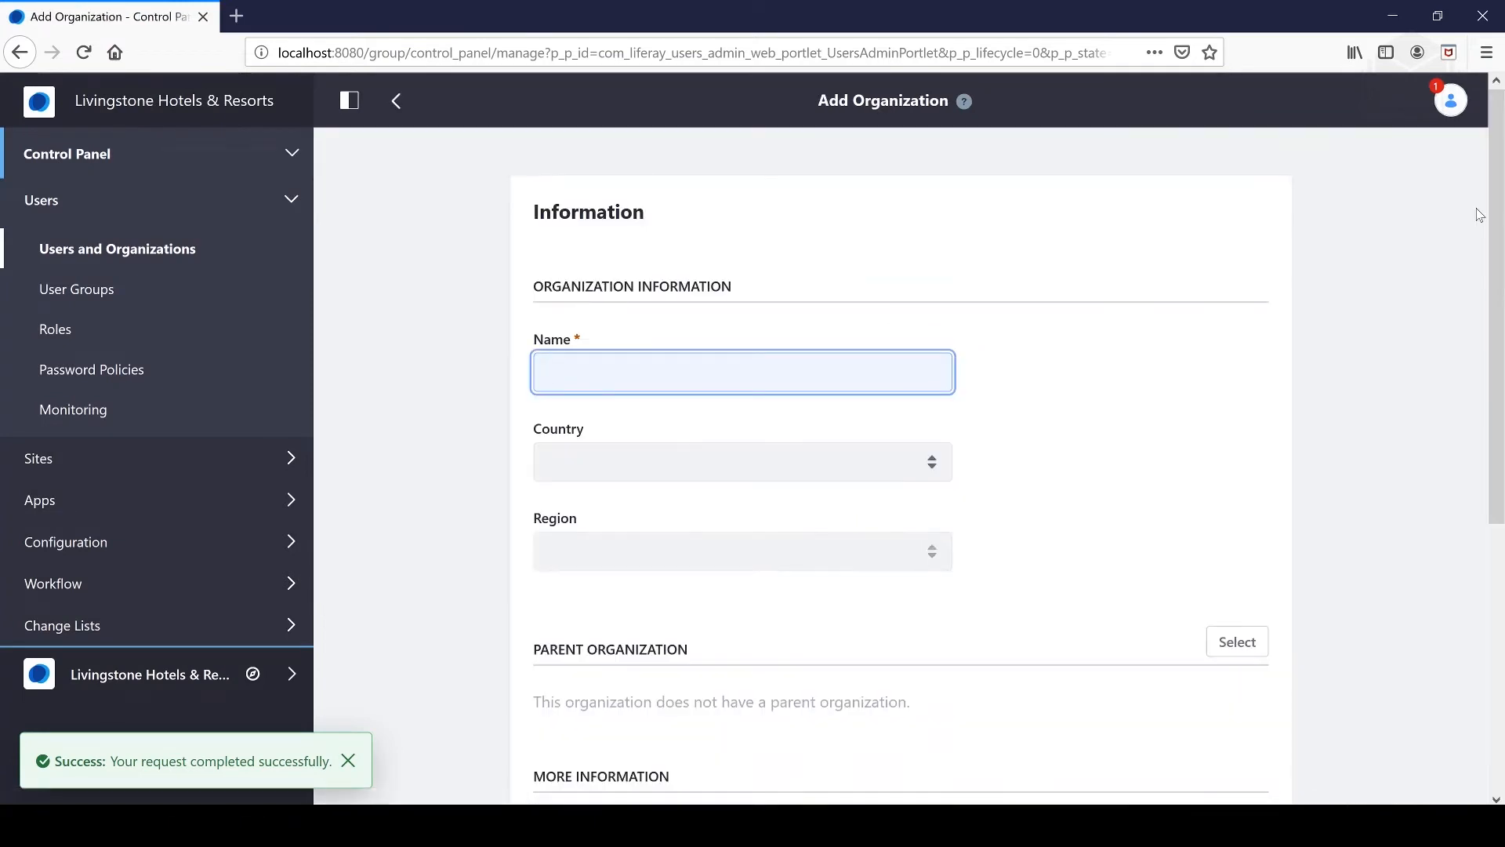
- Name the new organization Livingstone Rewards and save it
text(Livingstone Rewards)
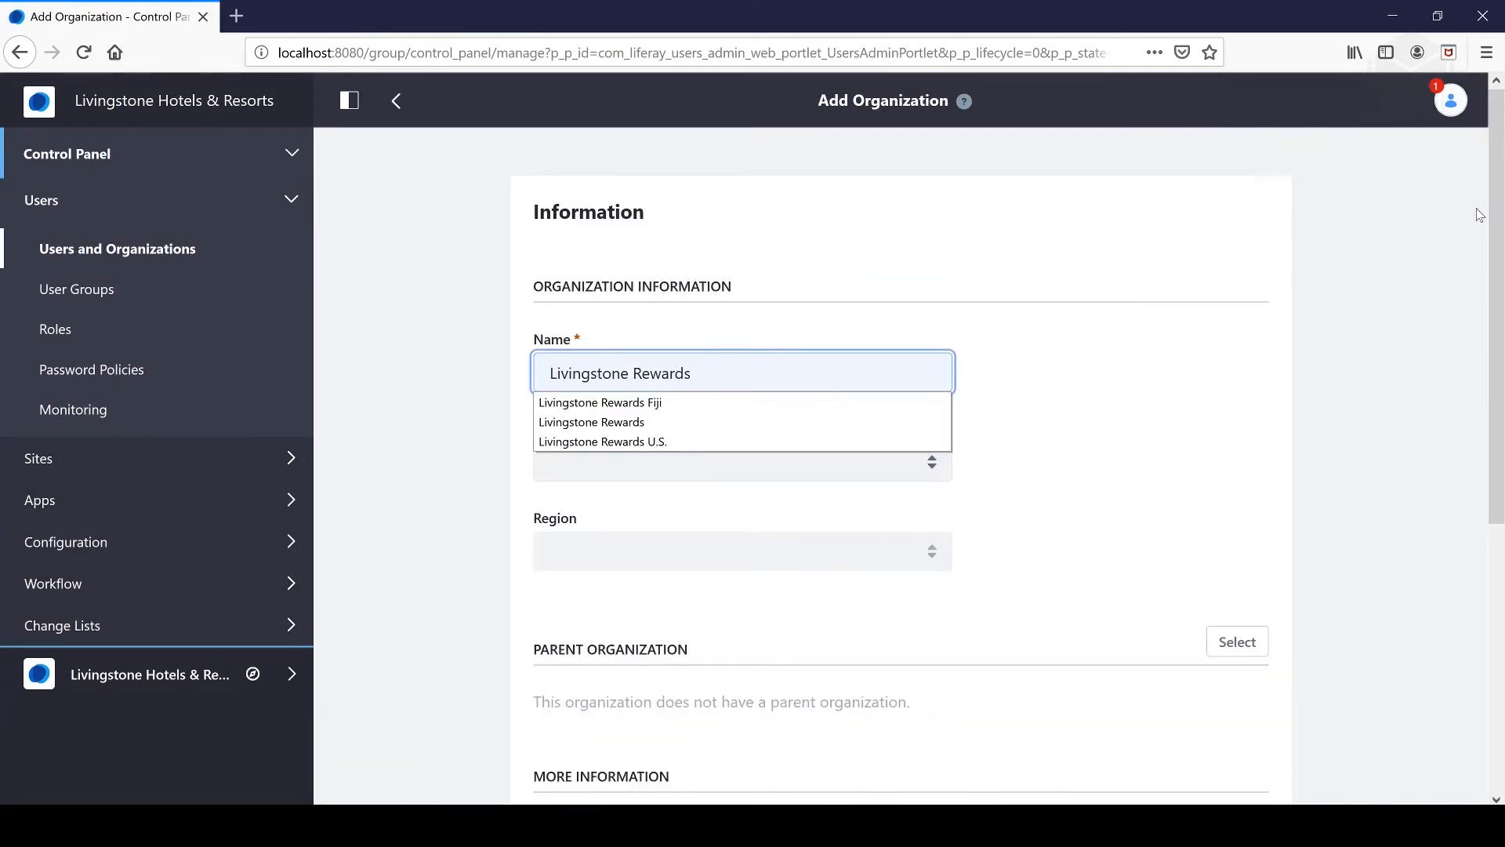
click(1130, 367)
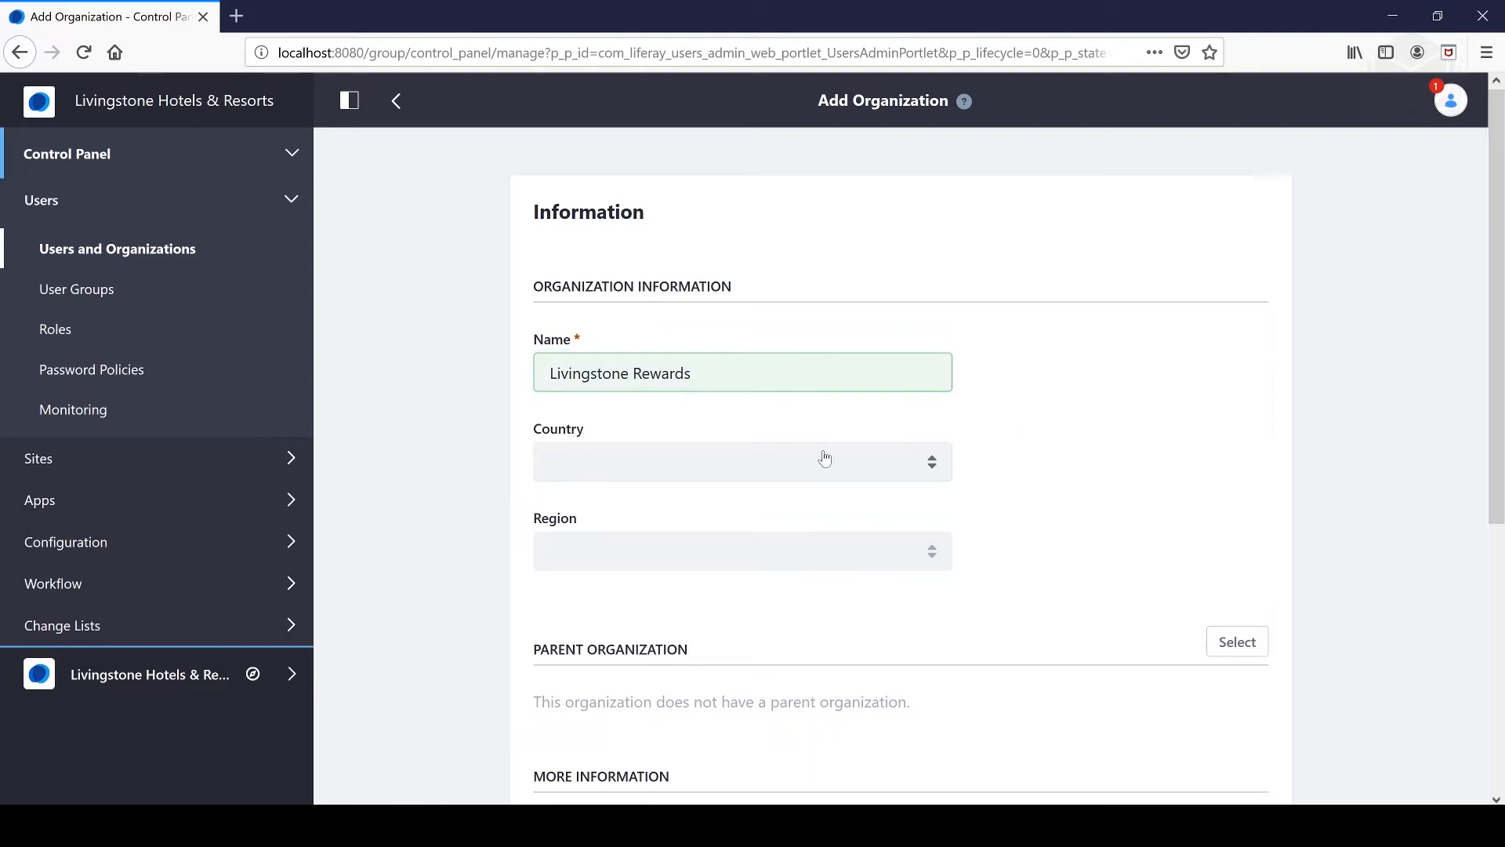
scroll(710, 457, down, 5)
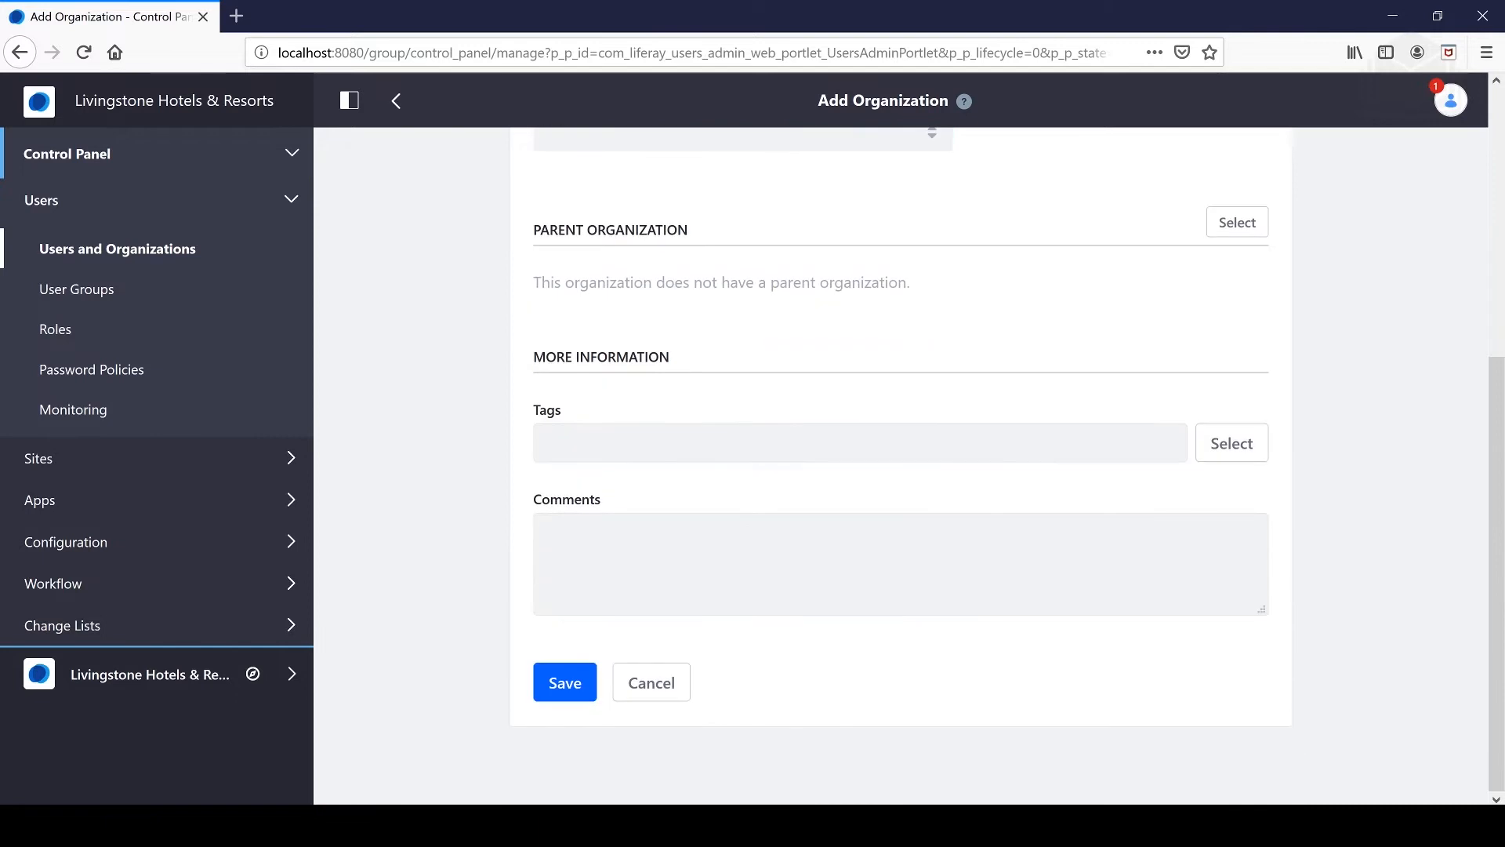
click(582, 676)
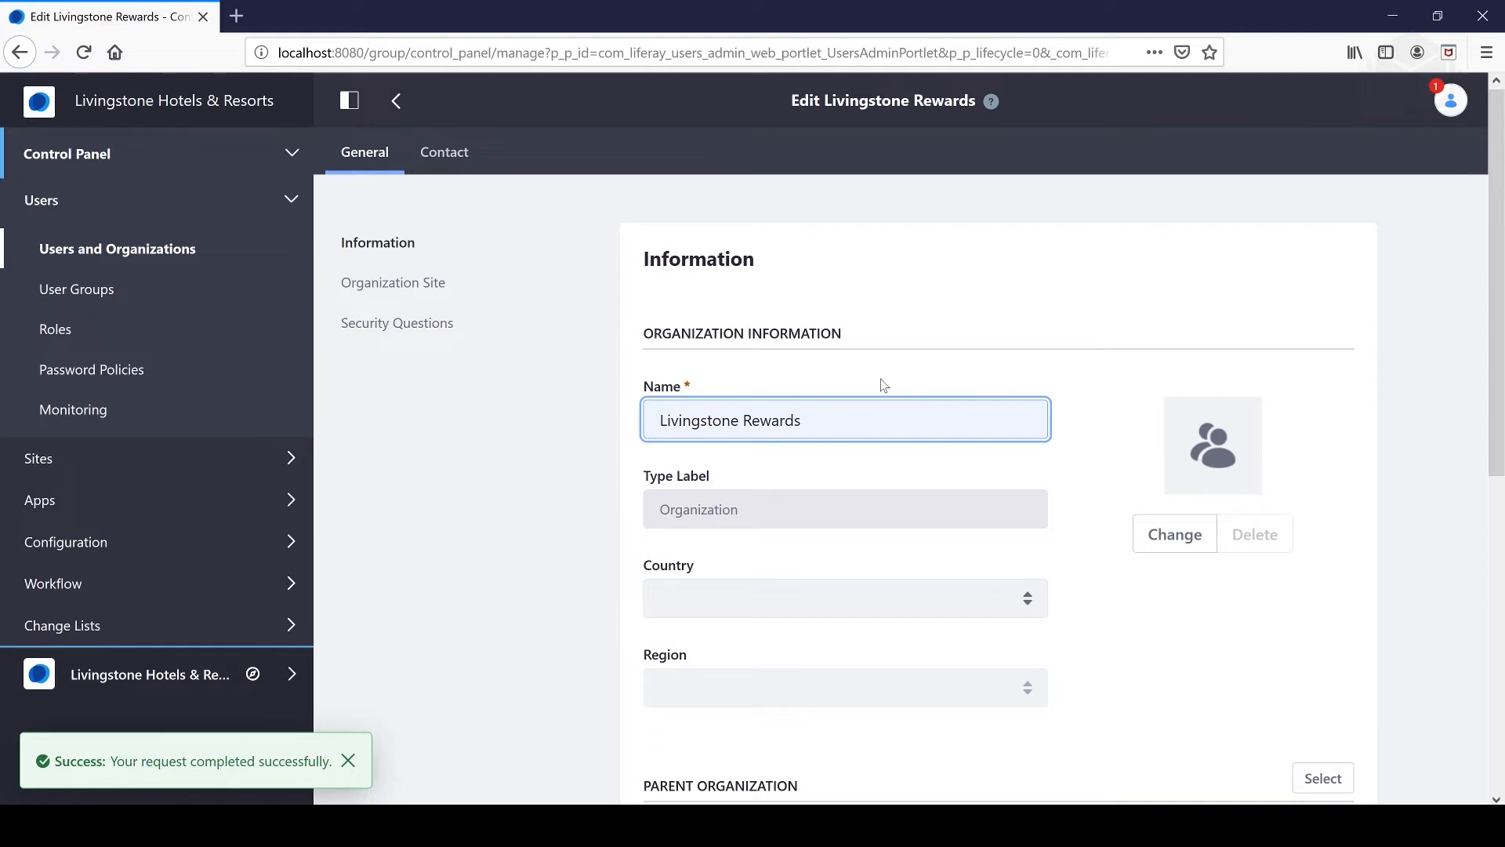
- Check the Contact tab, then return to Livingstone Rewards' General information
scroll(867, 403, down, 5)
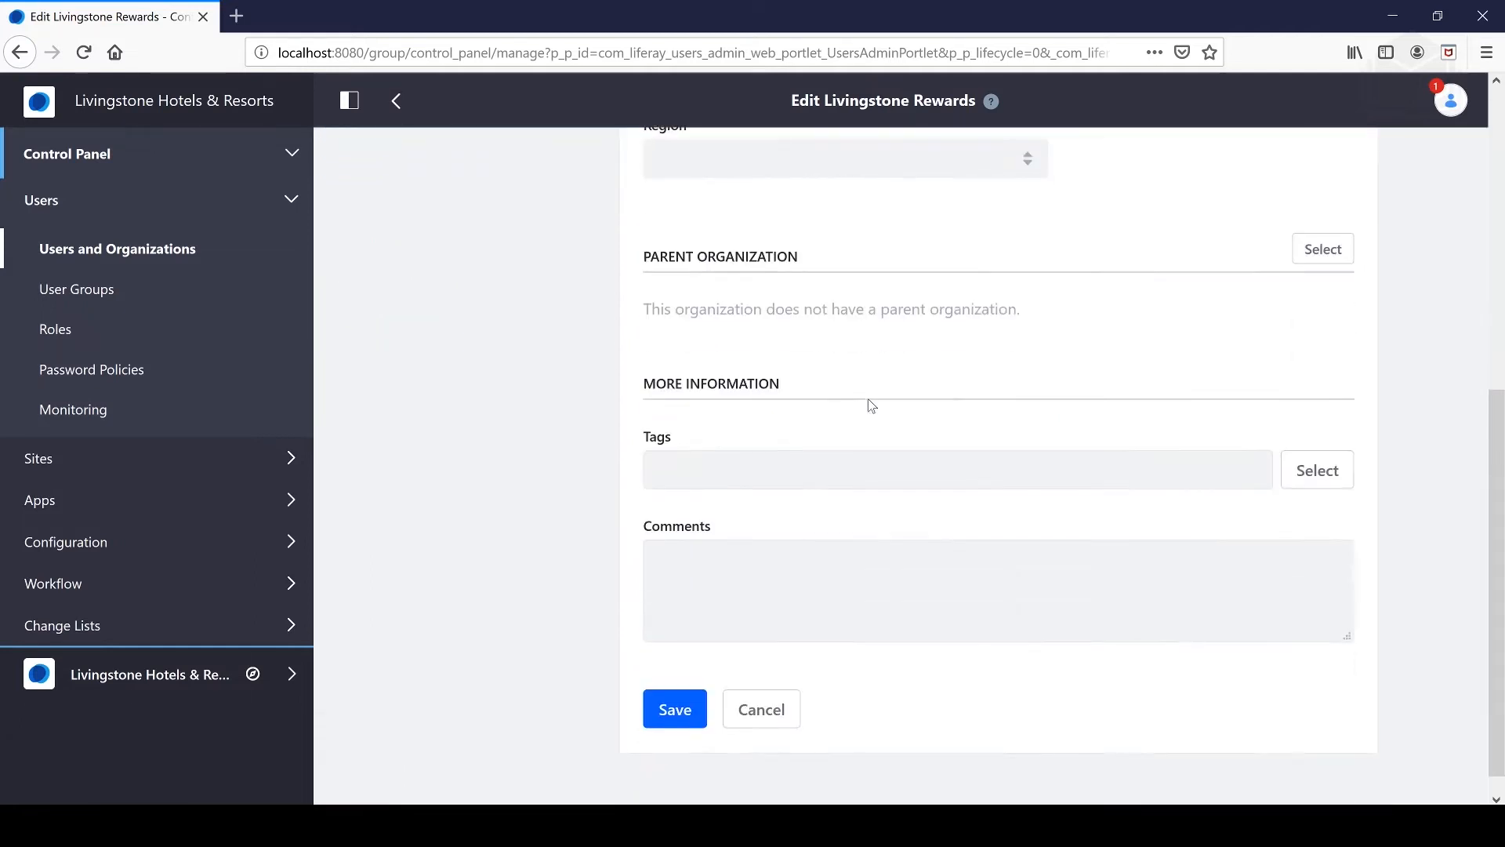
scroll(840, 390, up, 5)
click(437, 154)
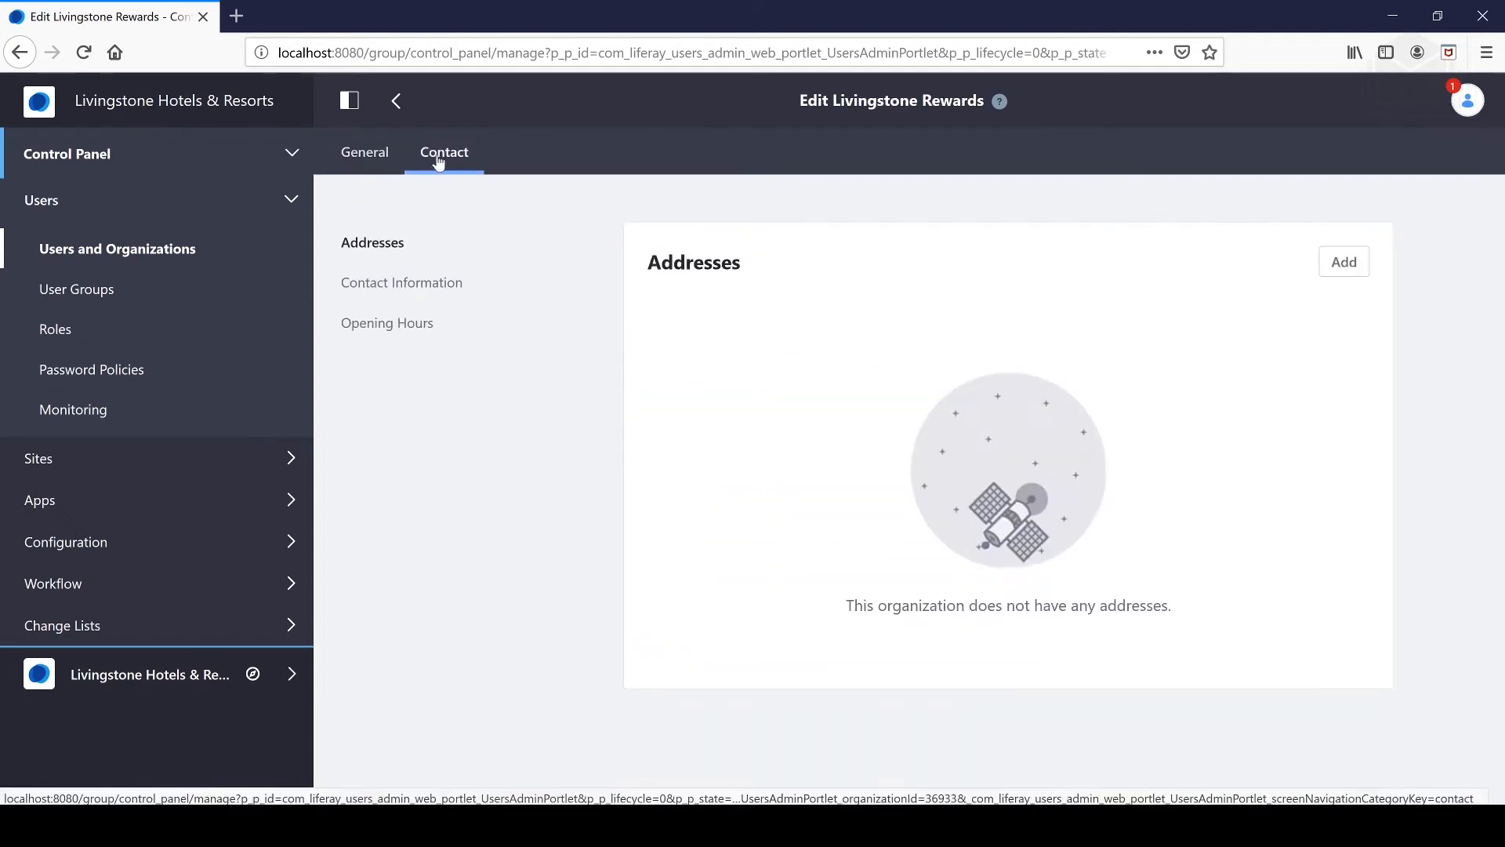
click(384, 154)
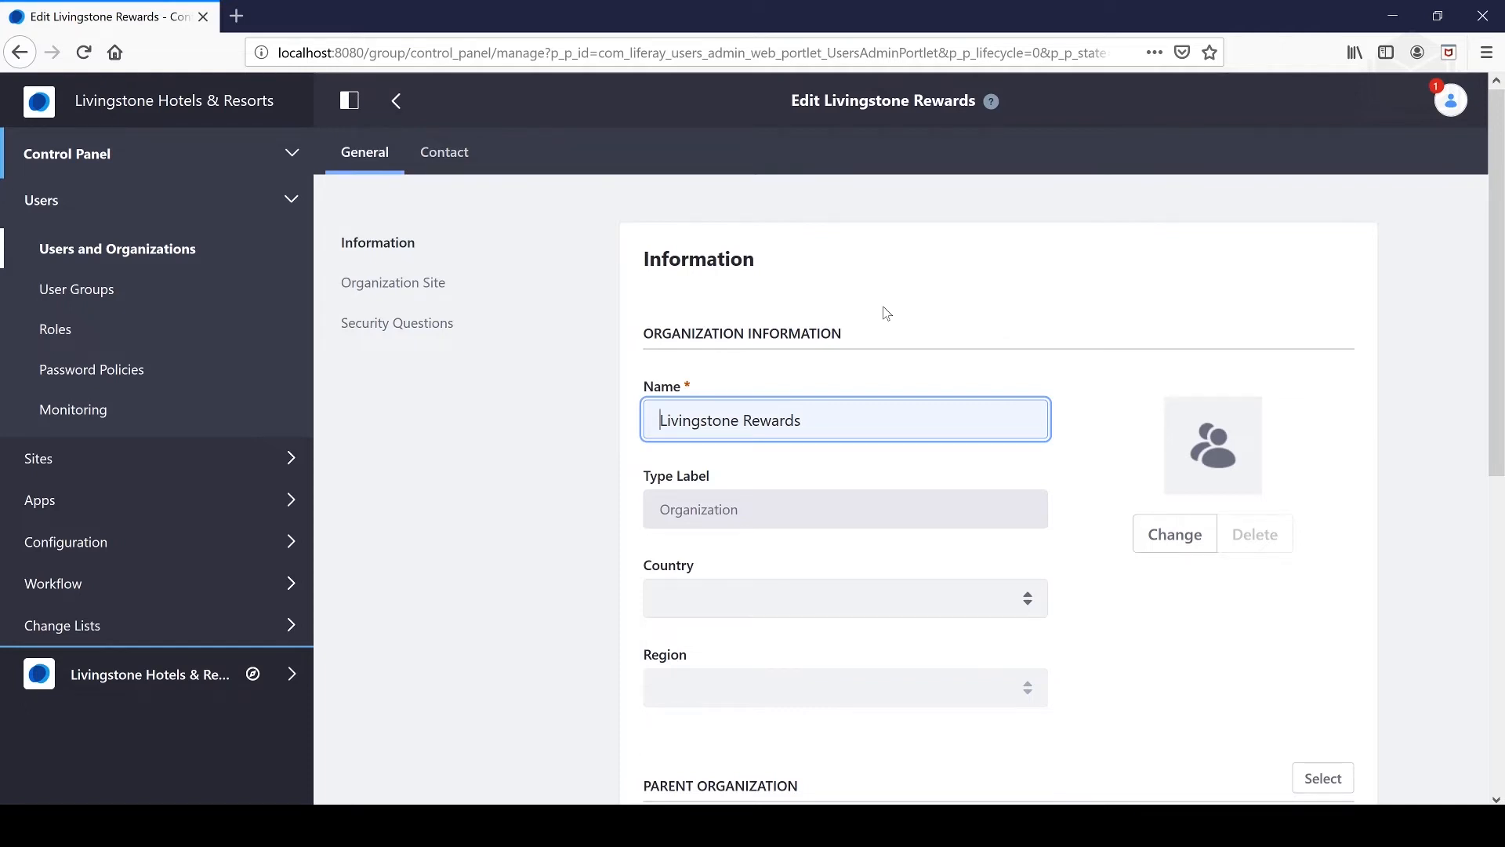
scroll(886, 313, down, 7)
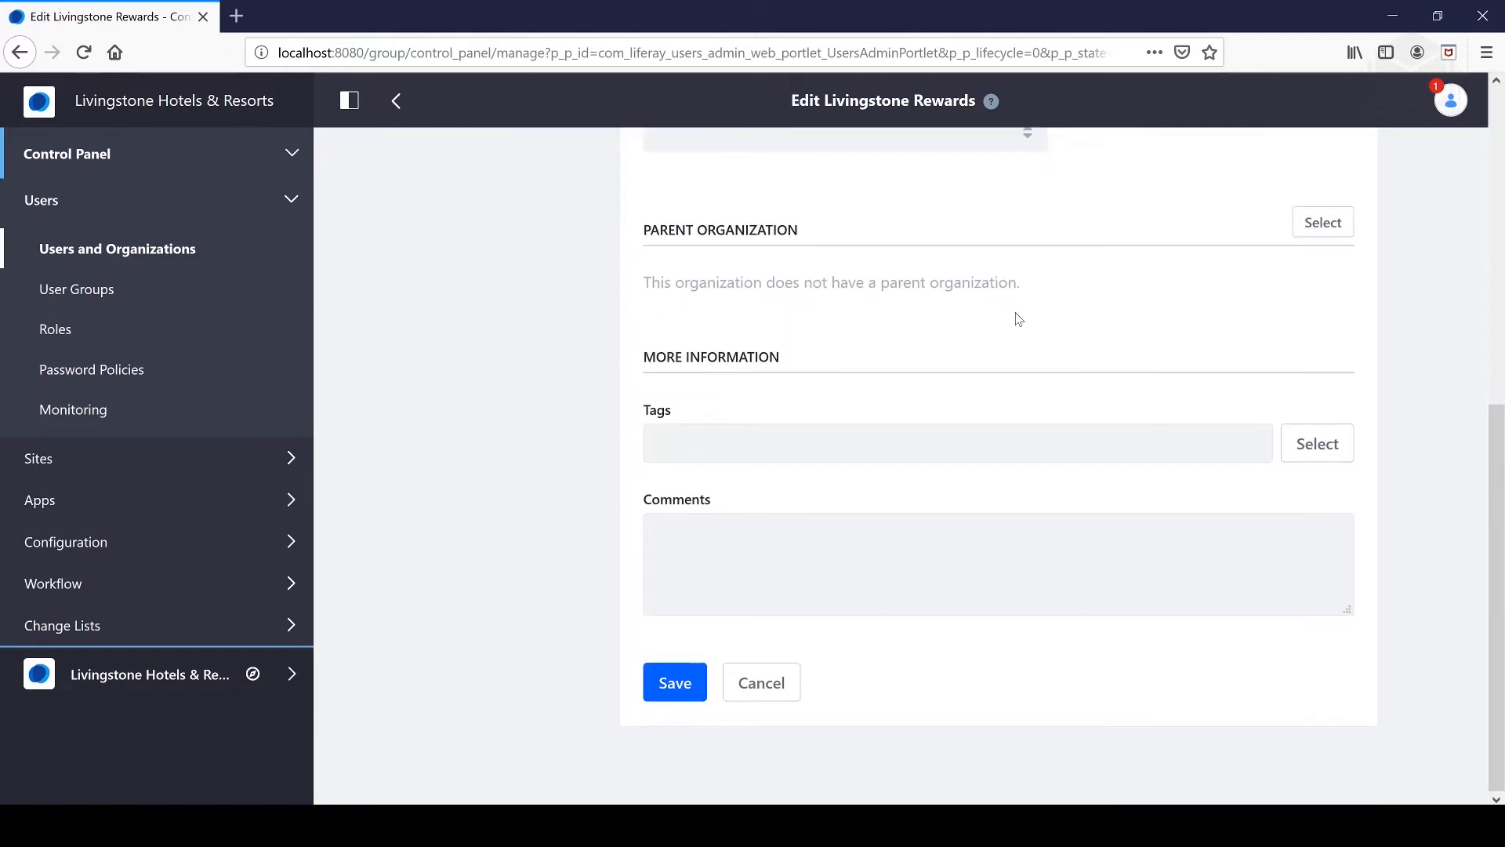
scroll(1018, 326, up, 8)
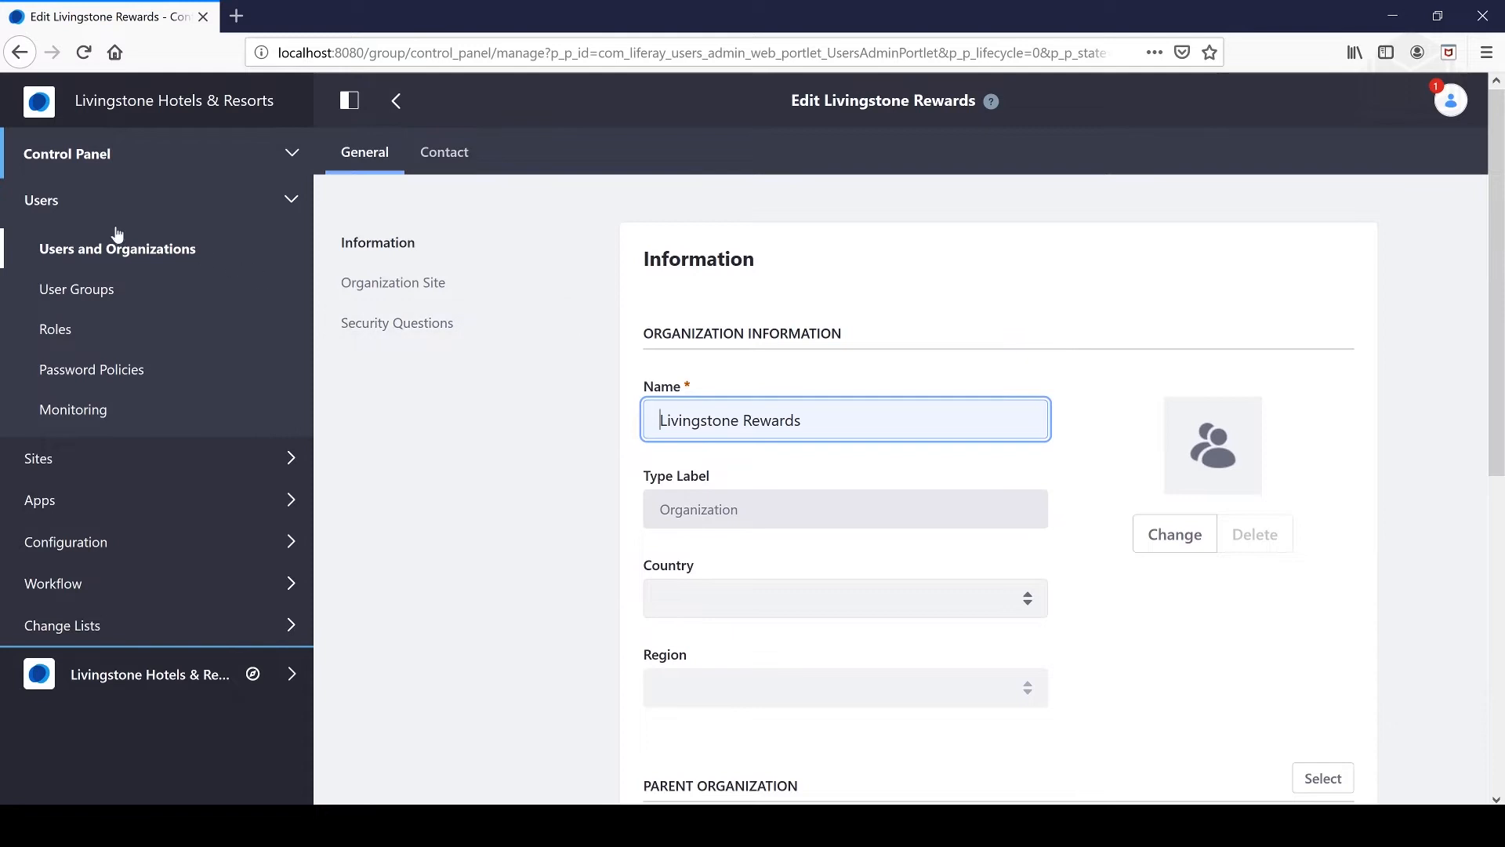
- Add a sub-organization under Livingstone Rewards named Livingstone Rewards Fiji
click(131, 250)
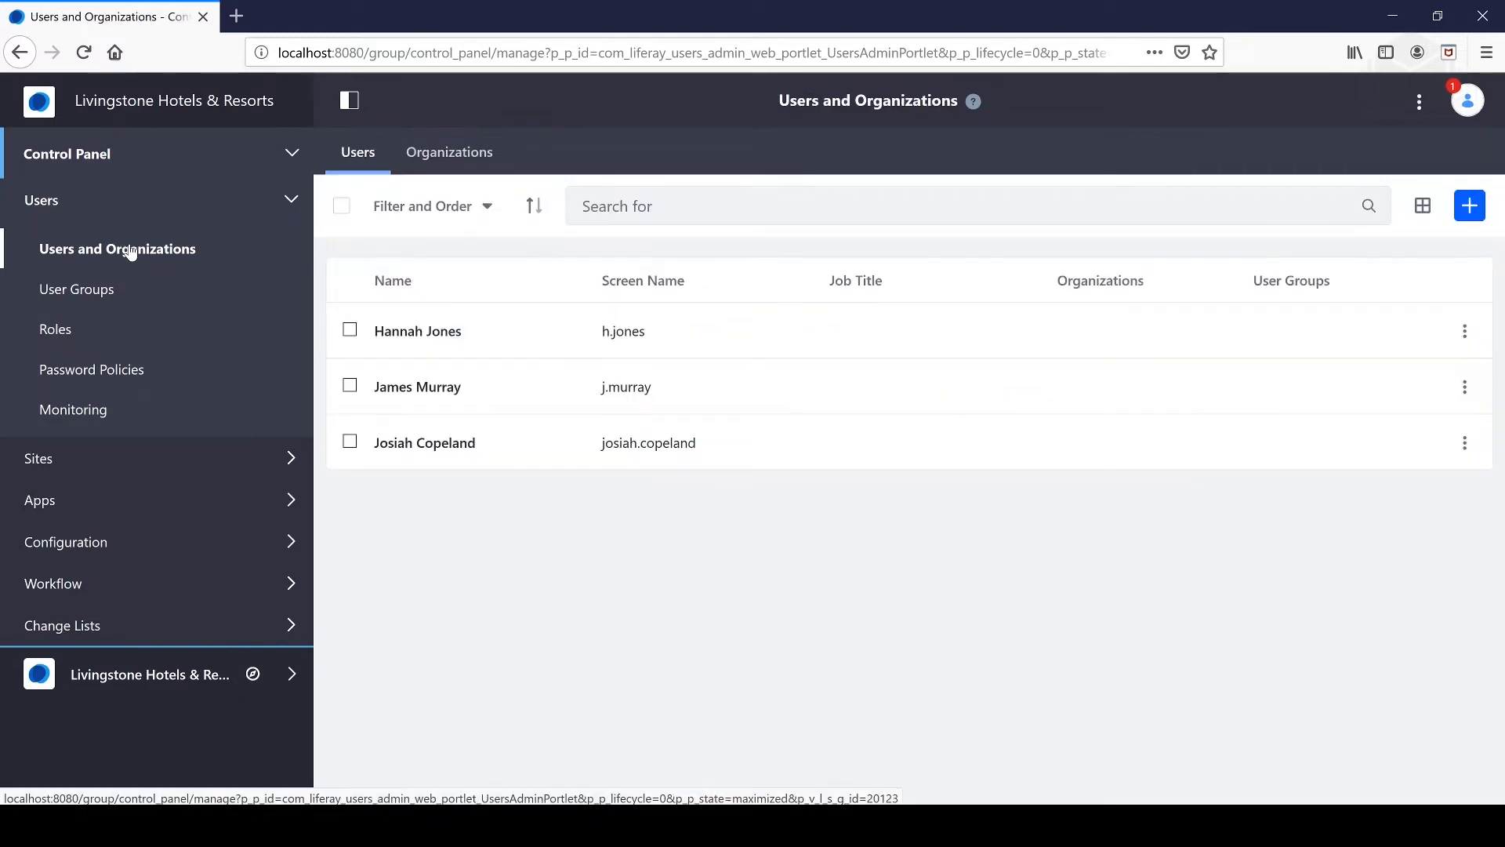
click(443, 153)
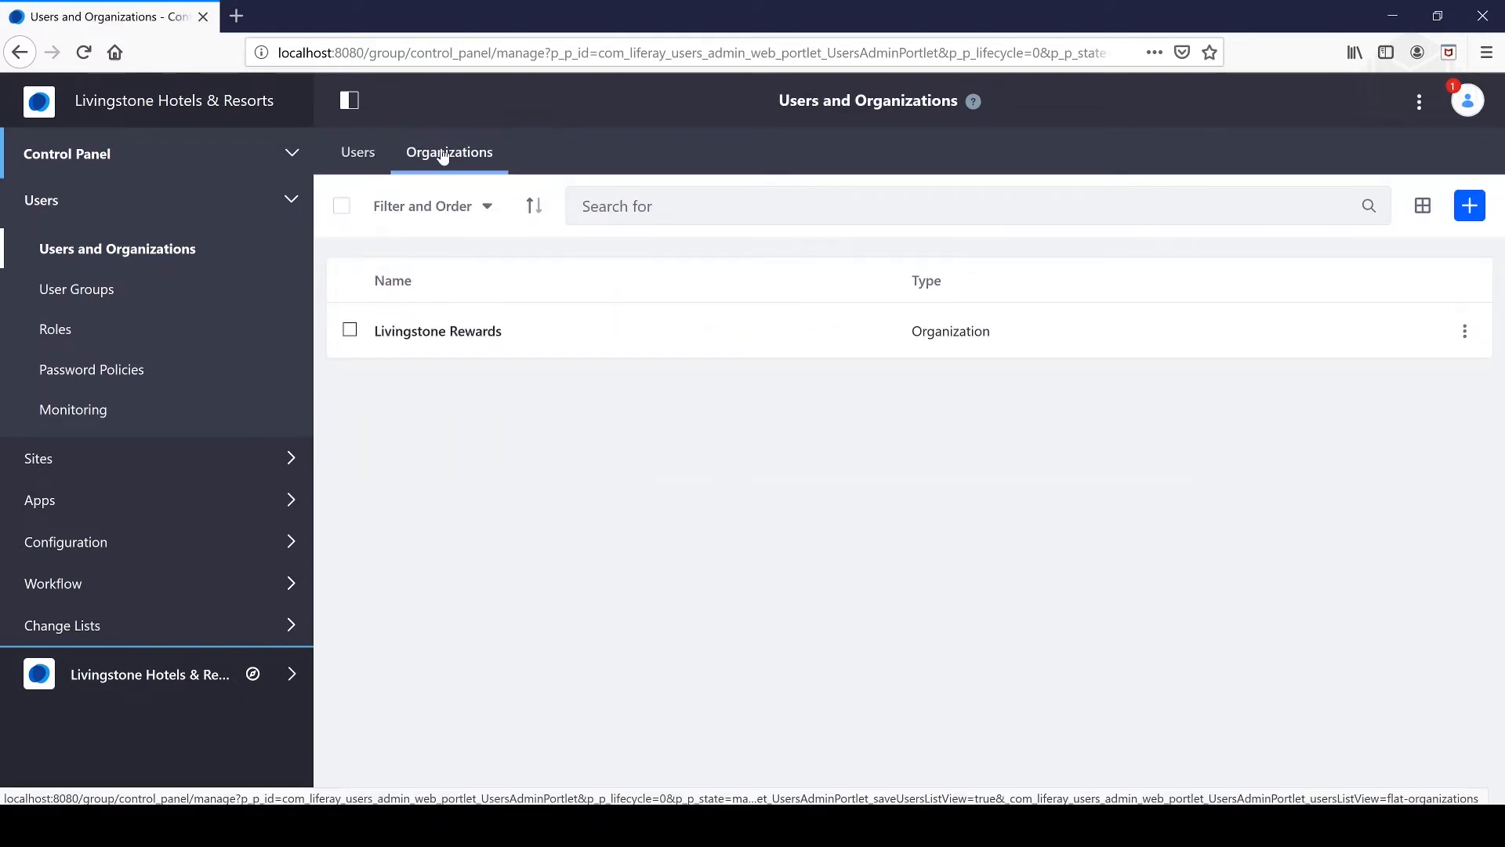
click(1465, 331)
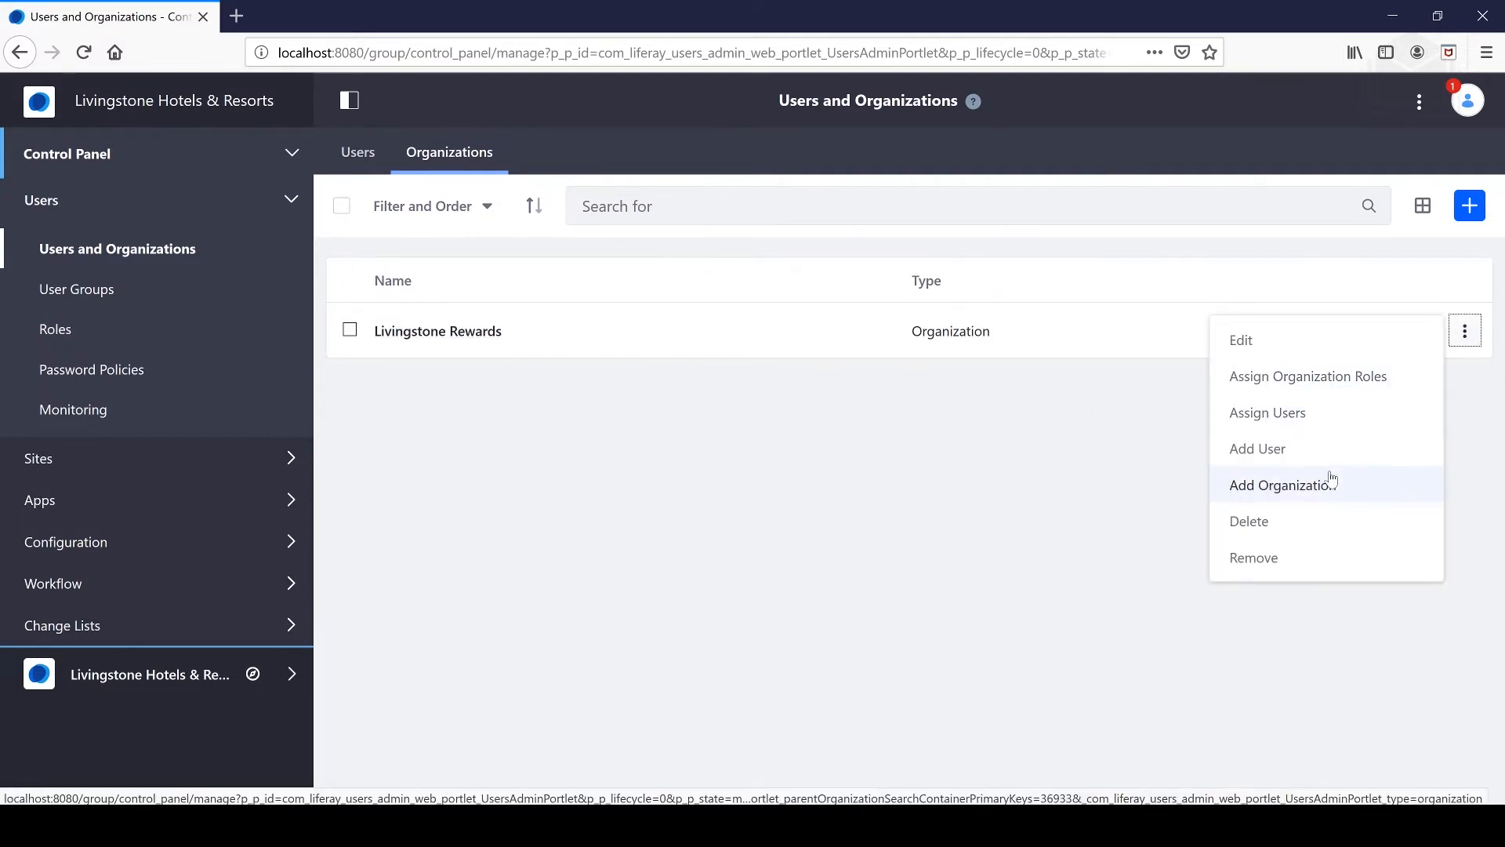
click(1331, 482)
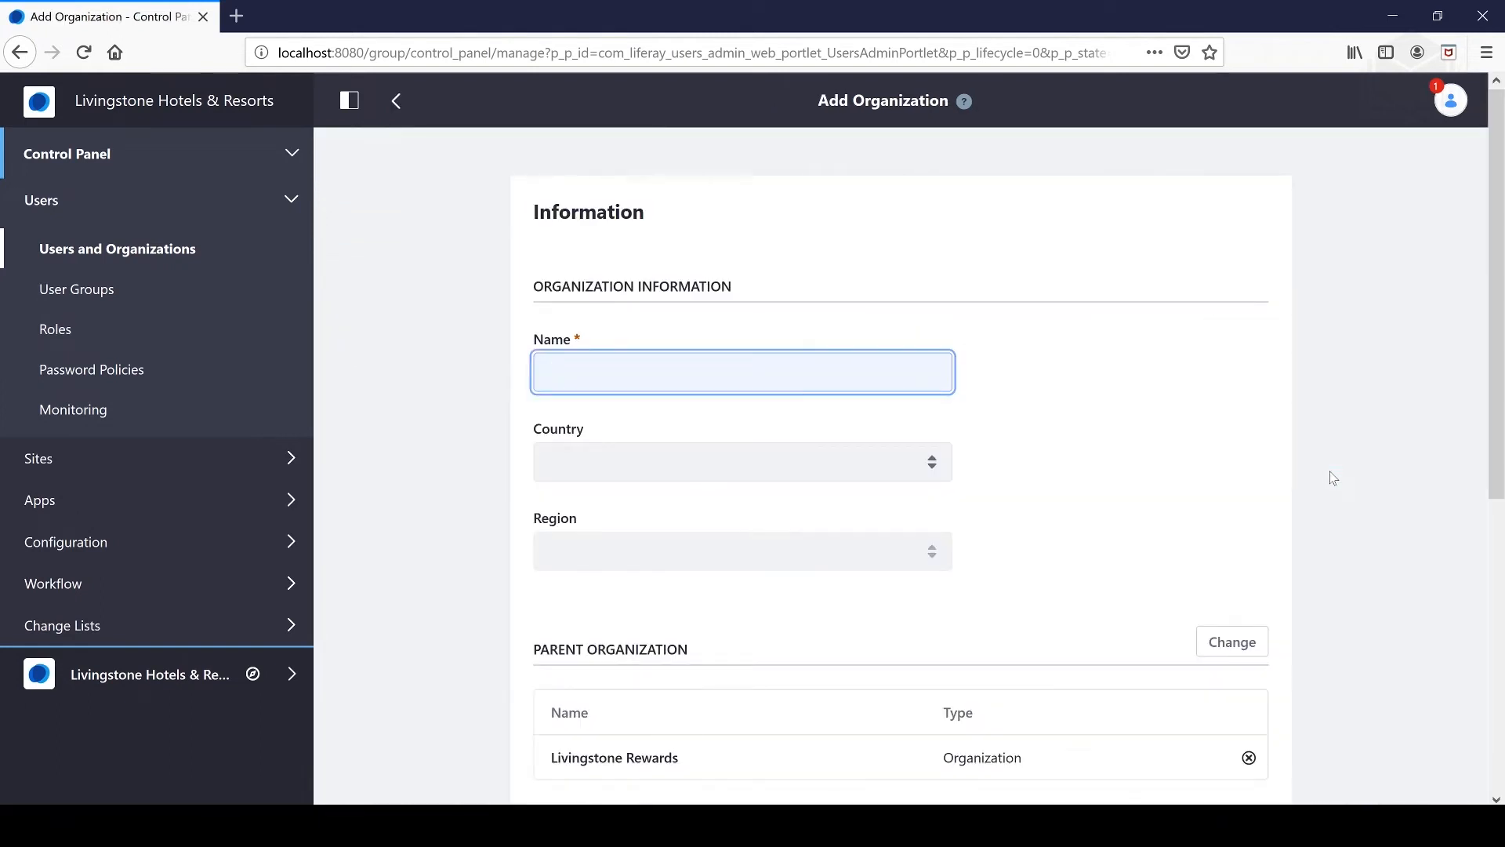
text(L)
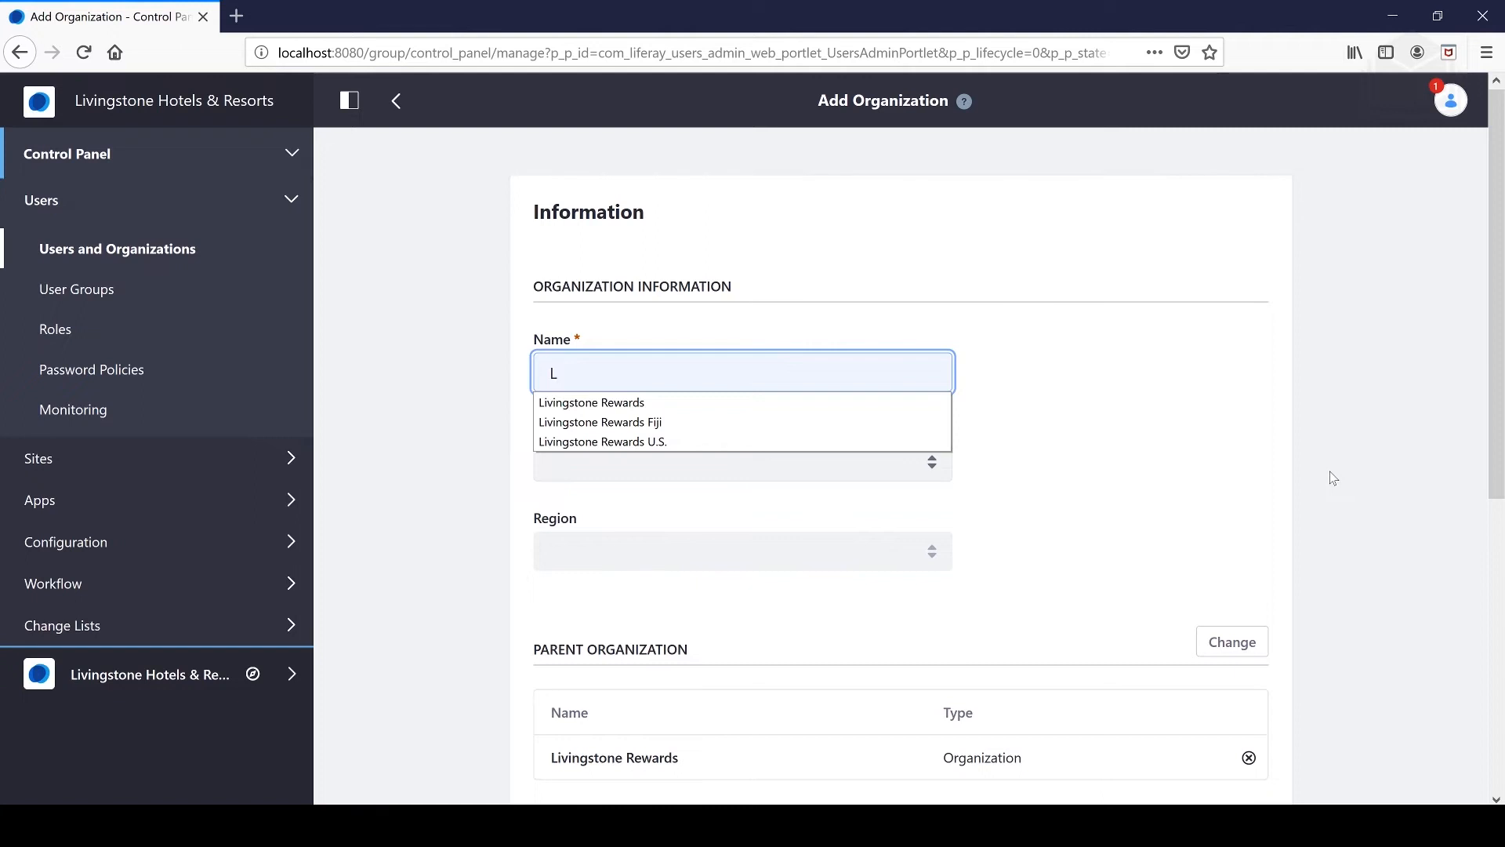
key(Down)
key(Down)
key(Return)
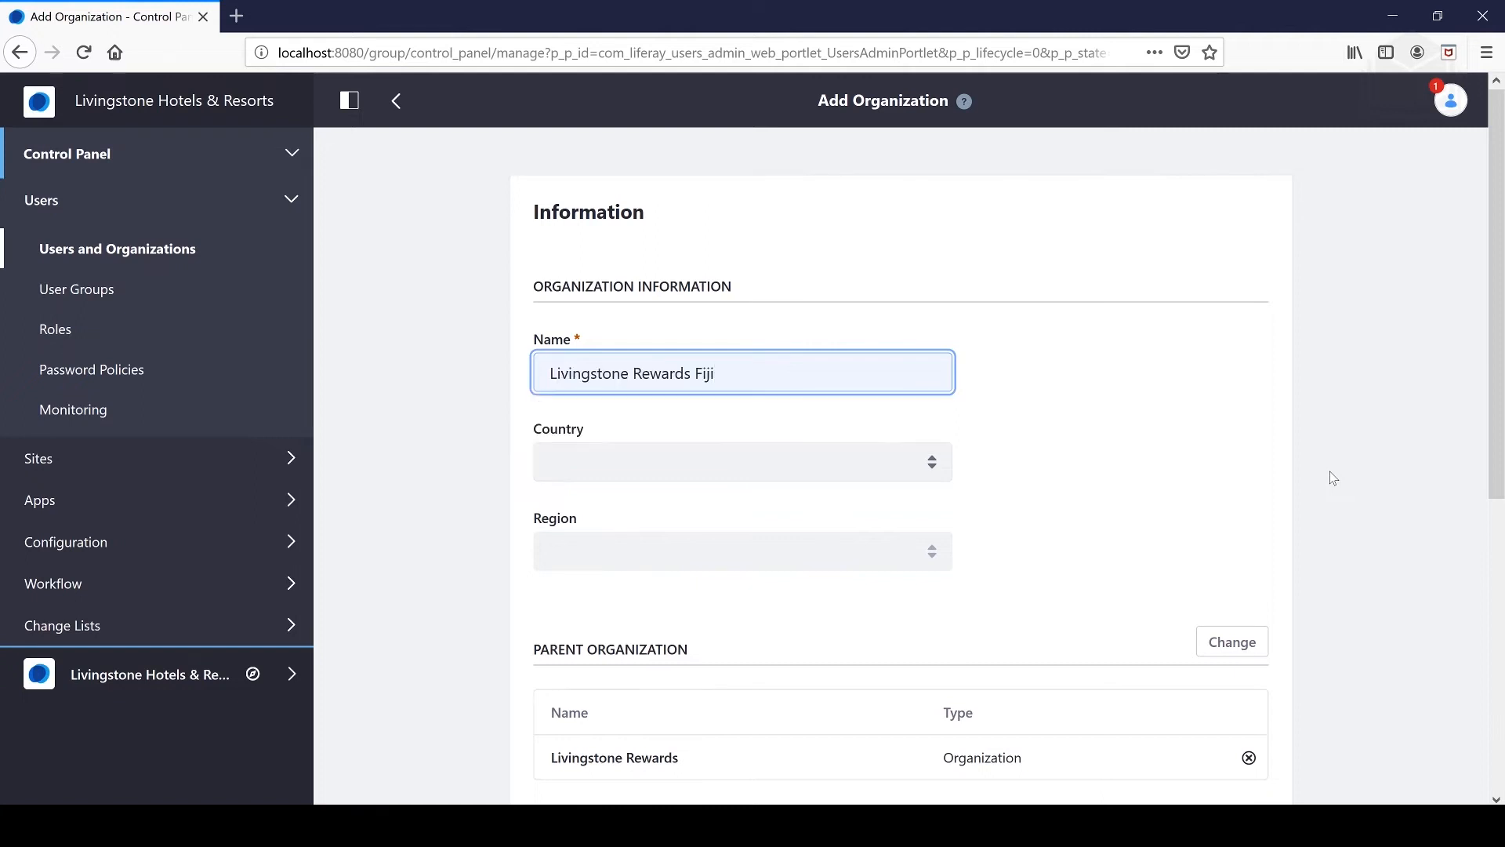
- Set country to Fiji Islands, add the tag fiji, and save
click(807, 469)
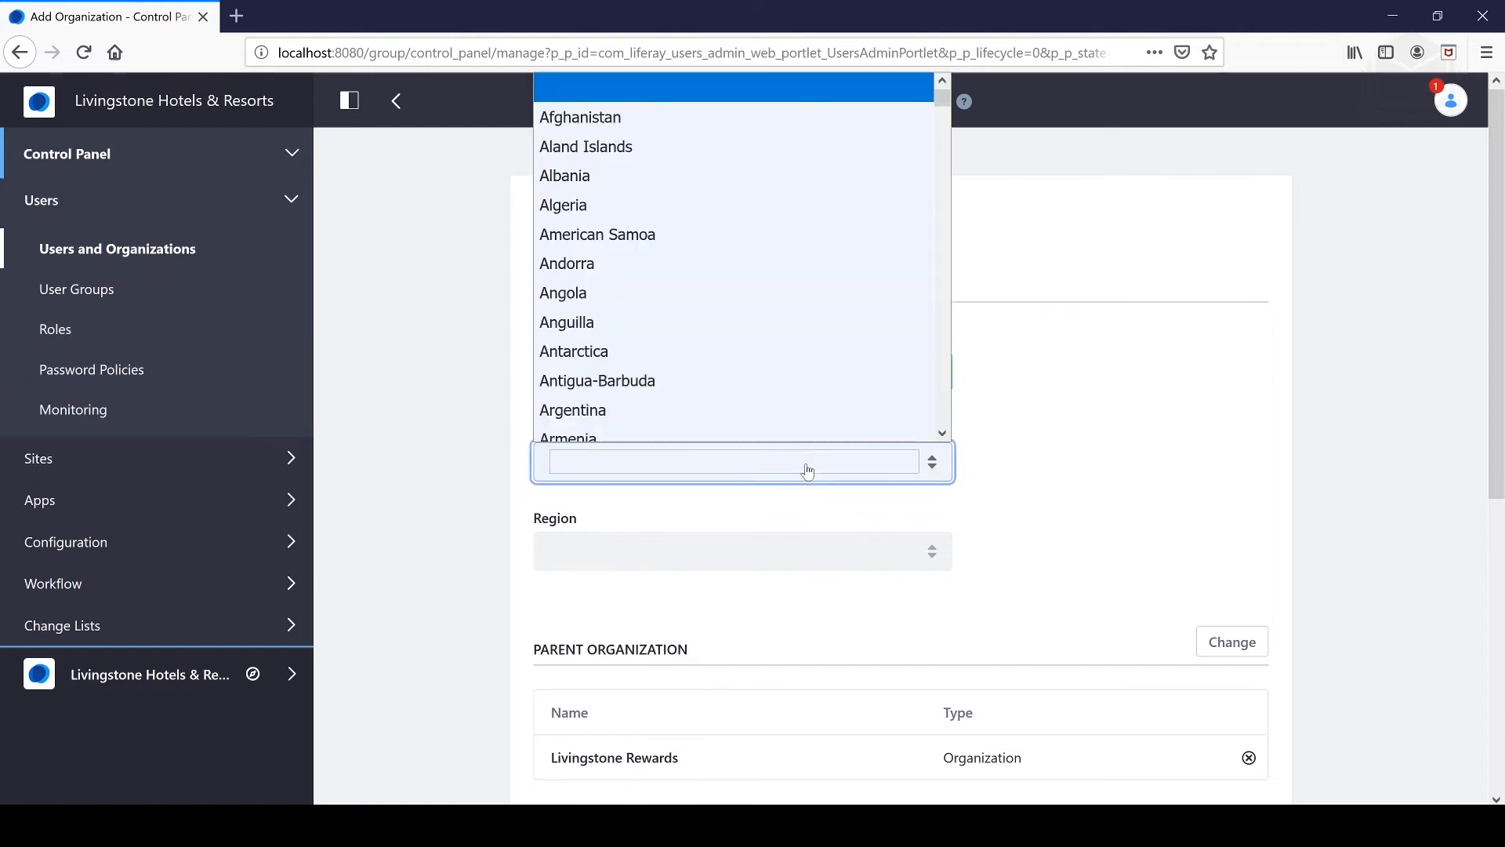
key(f)
key(i)
key(Return)
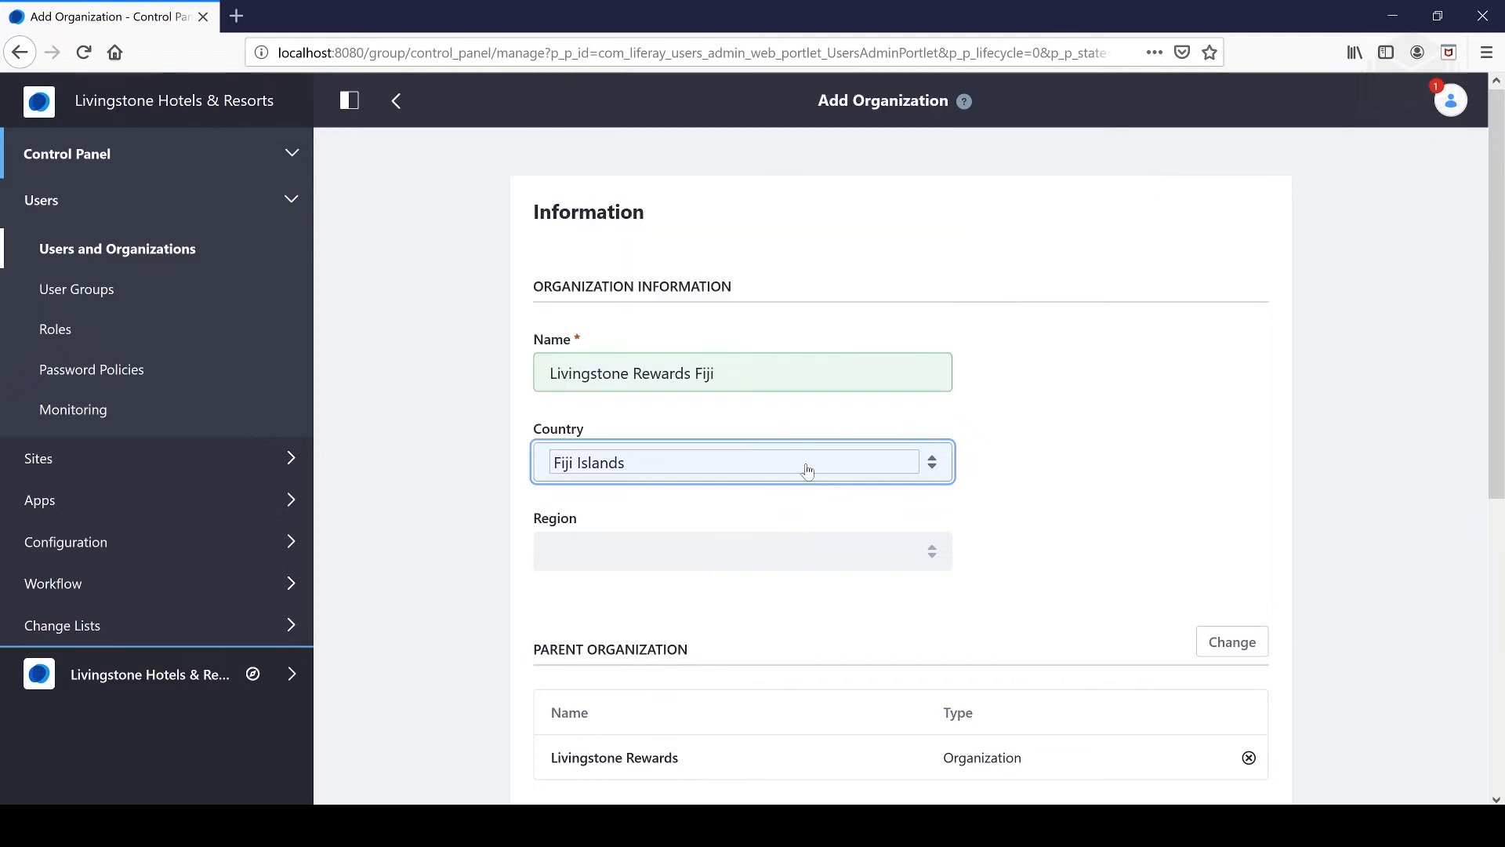
click(1108, 541)
scroll(980, 553, down, 5)
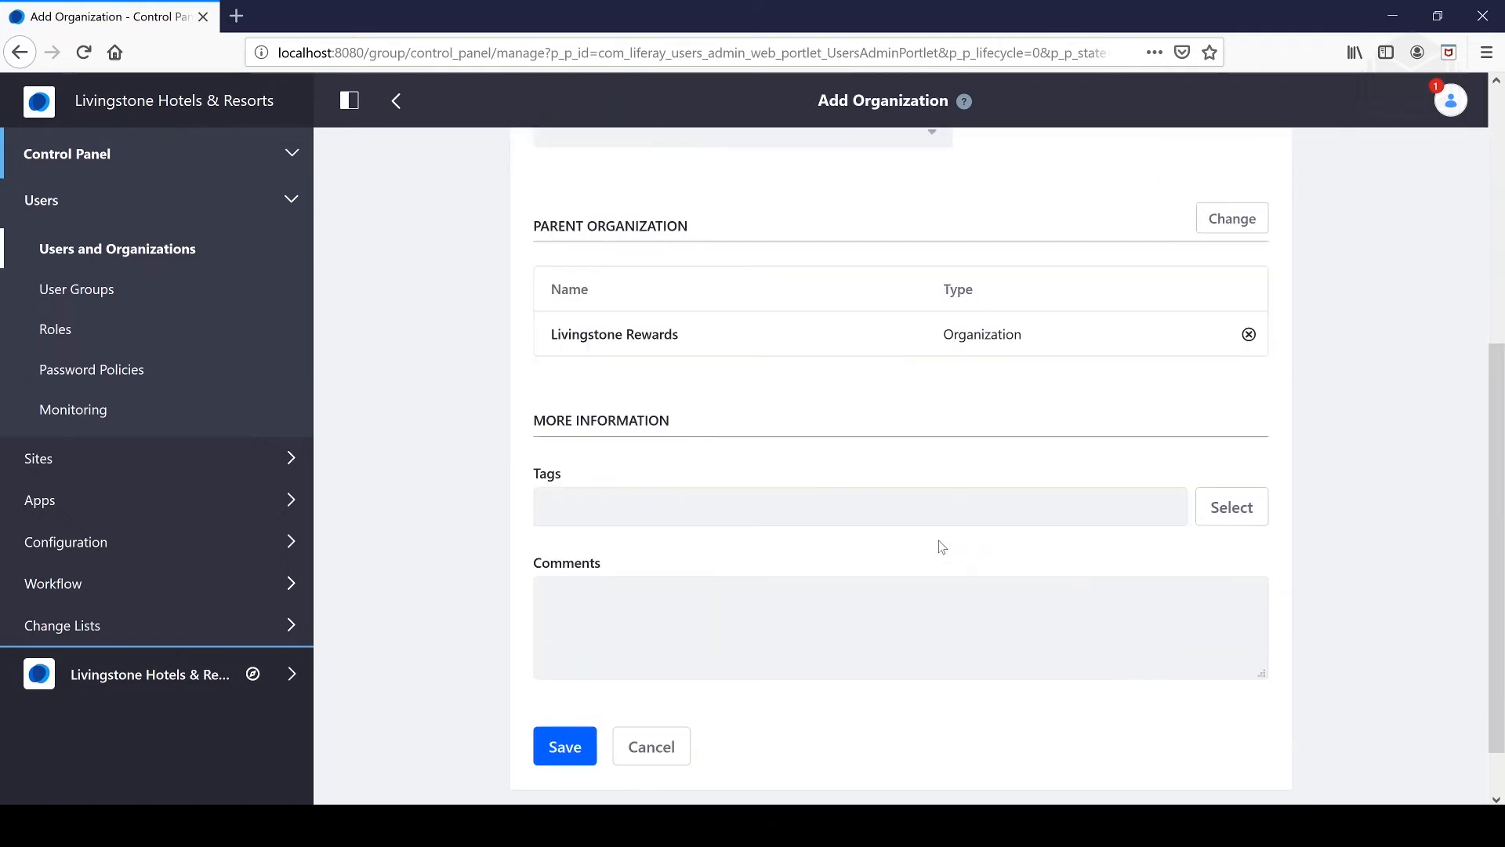
click(659, 507)
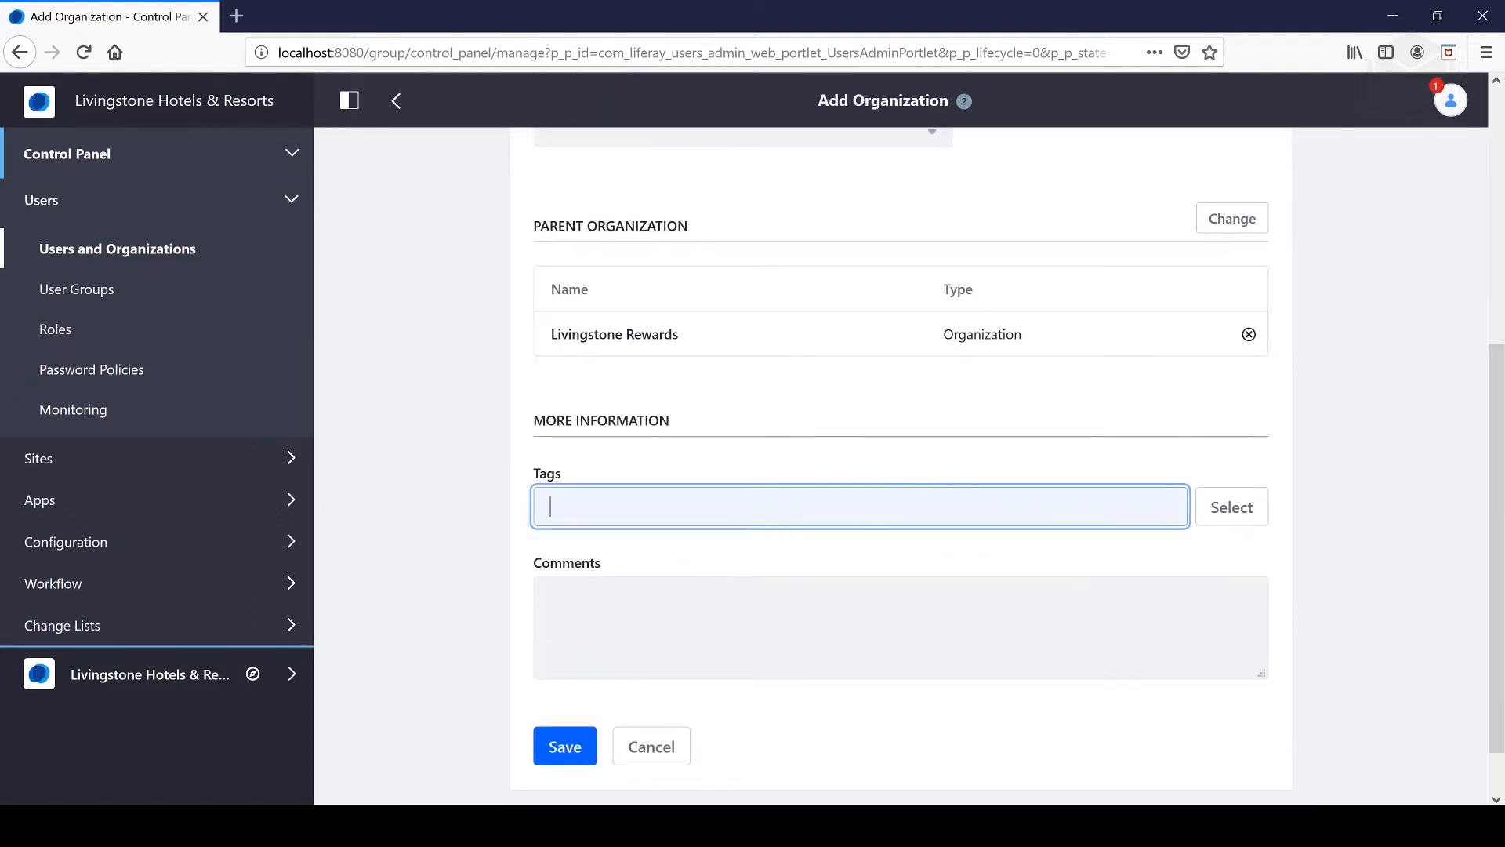
text(fiji)
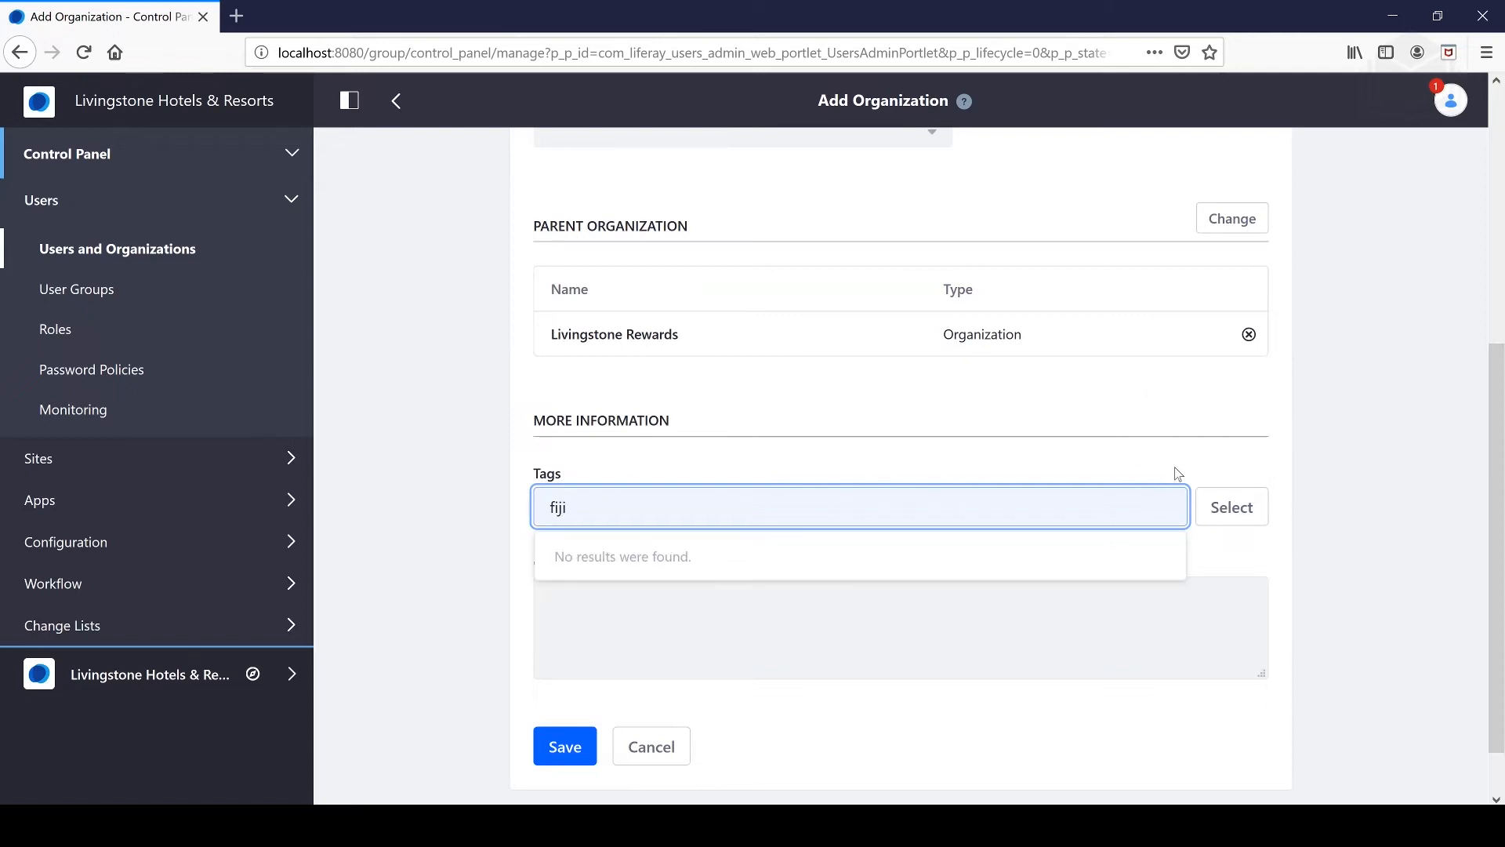
click(1240, 456)
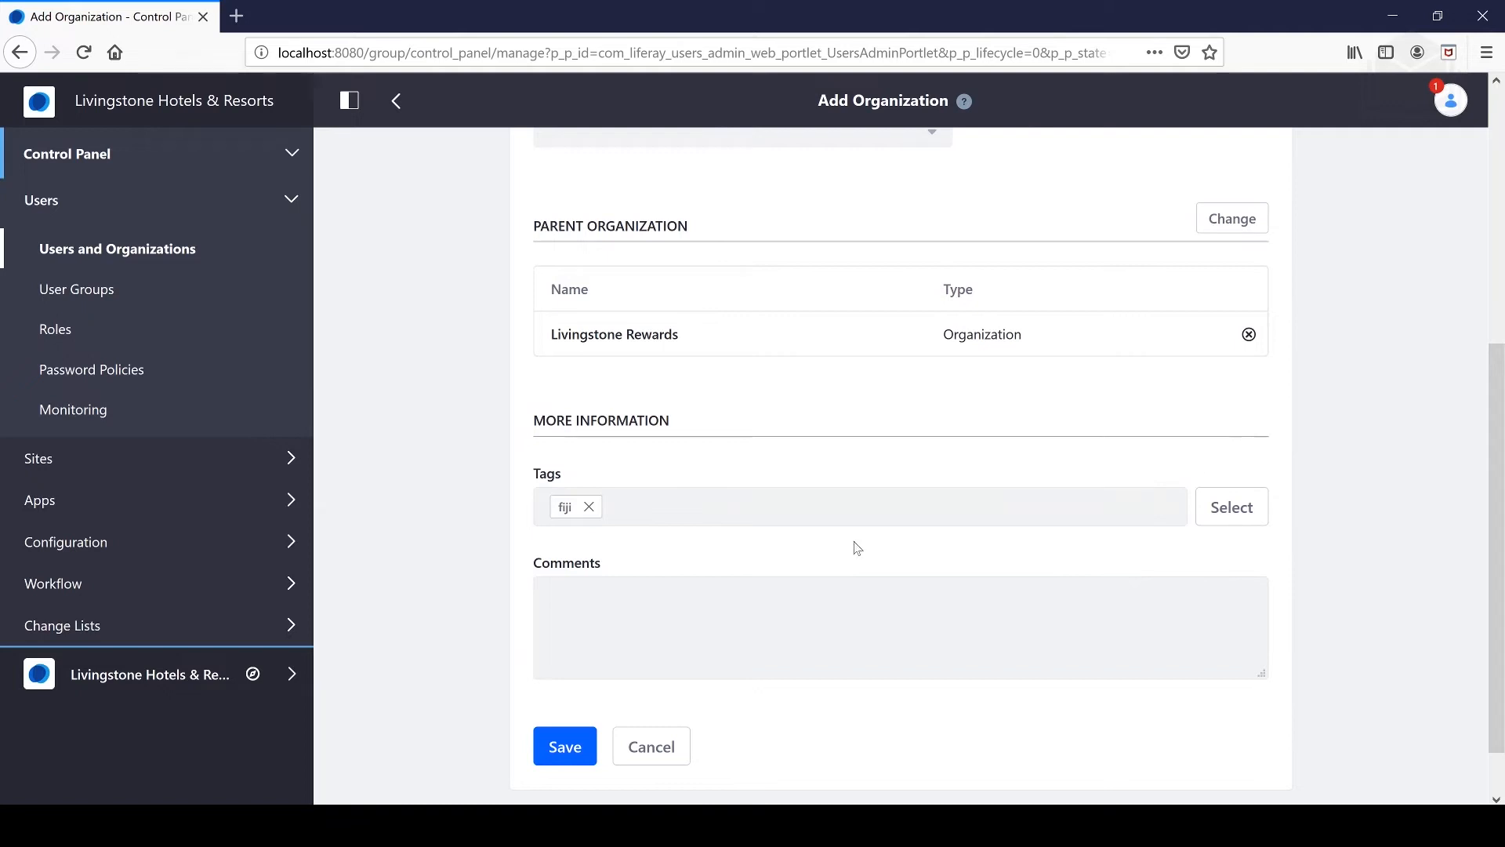
click(565, 746)
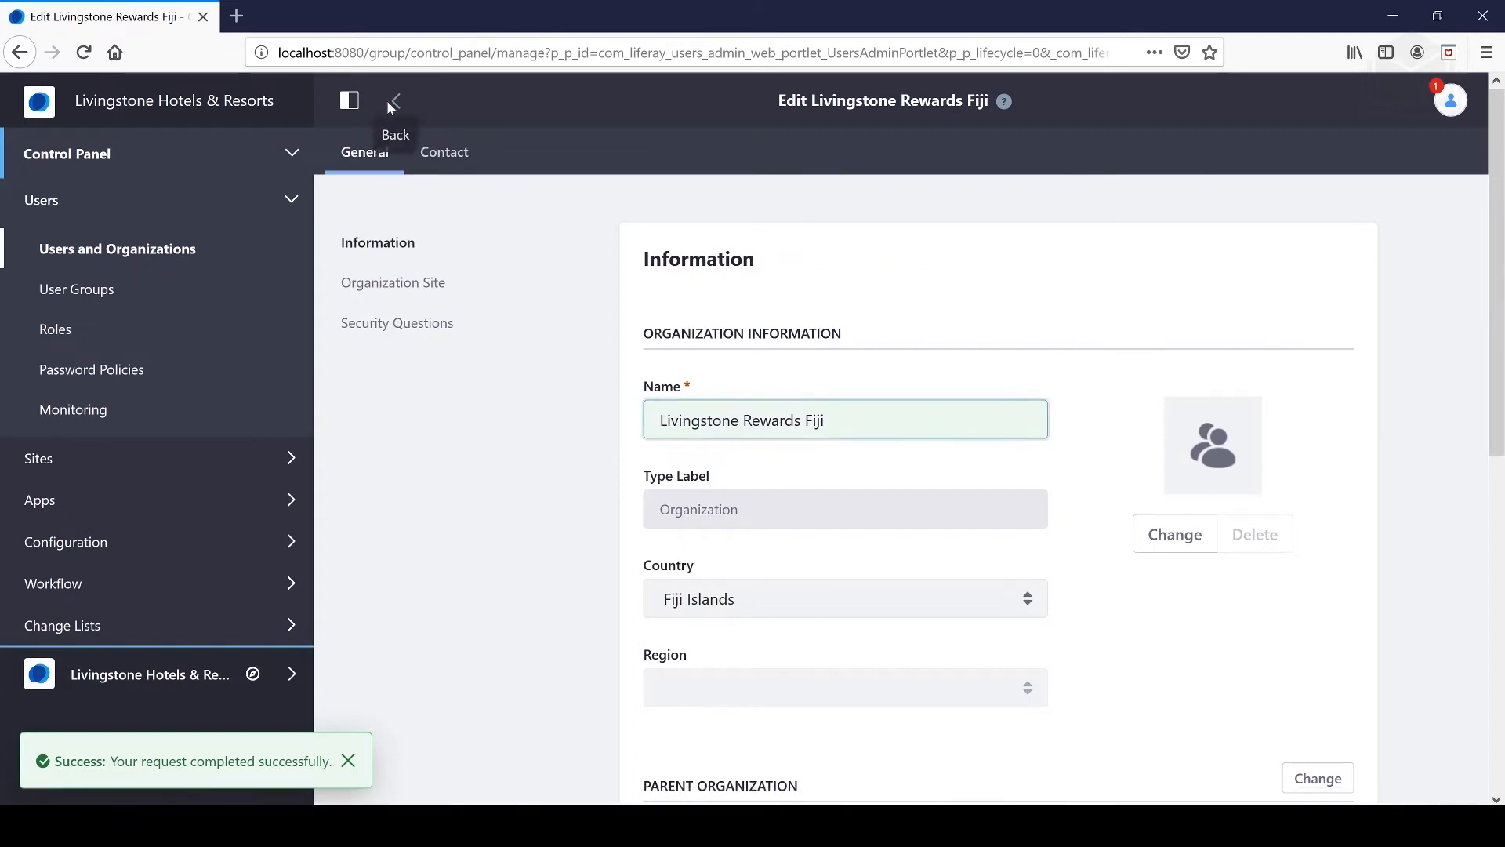
- Open Livingstone Rewards to confirm Livingstone Rewards Fiji is listed, then return to the overview
click(157, 249)
click(482, 160)
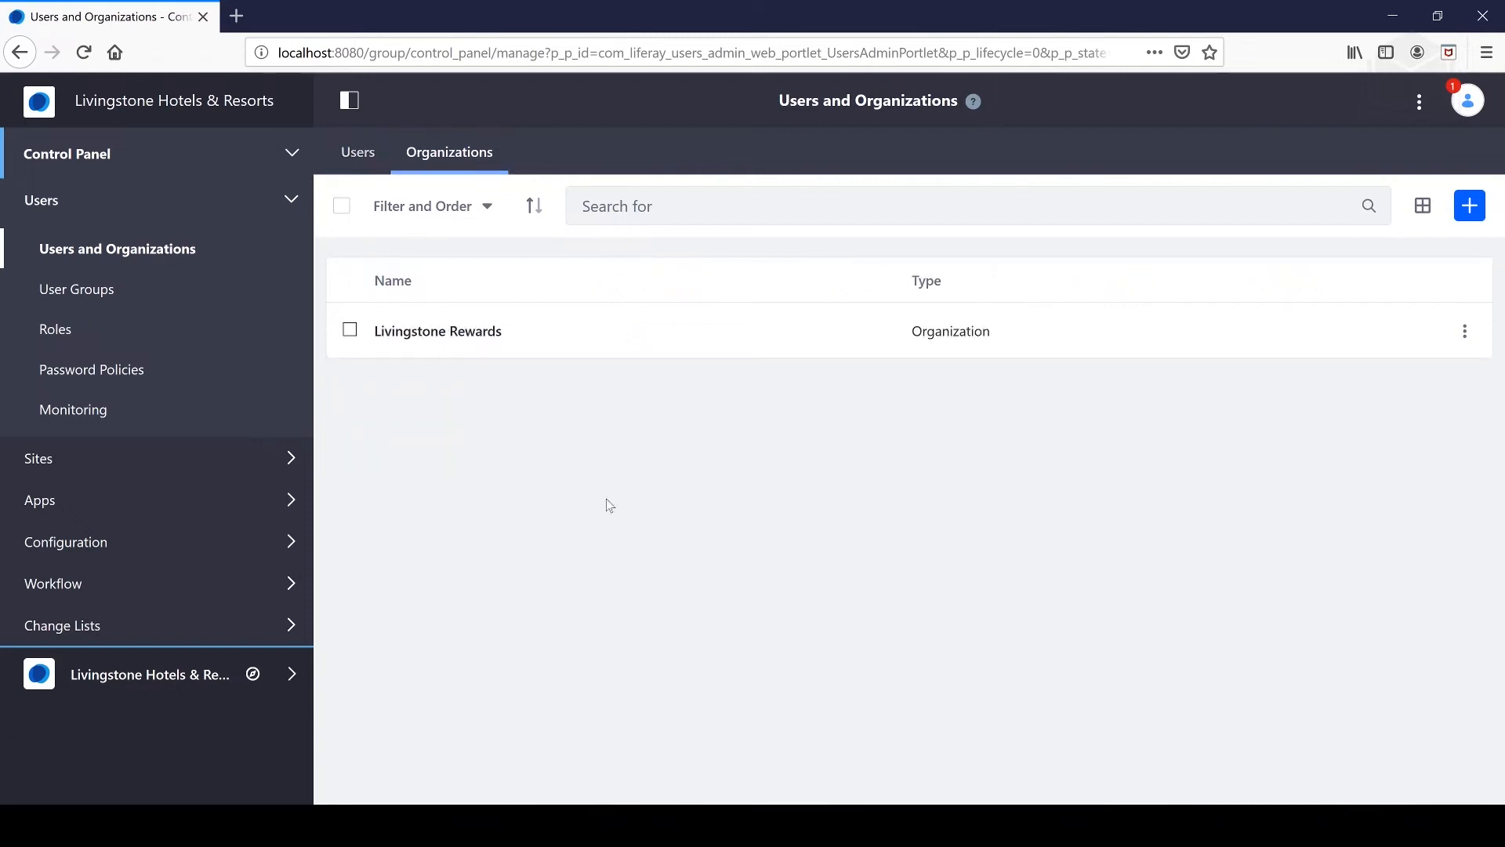
click(489, 334)
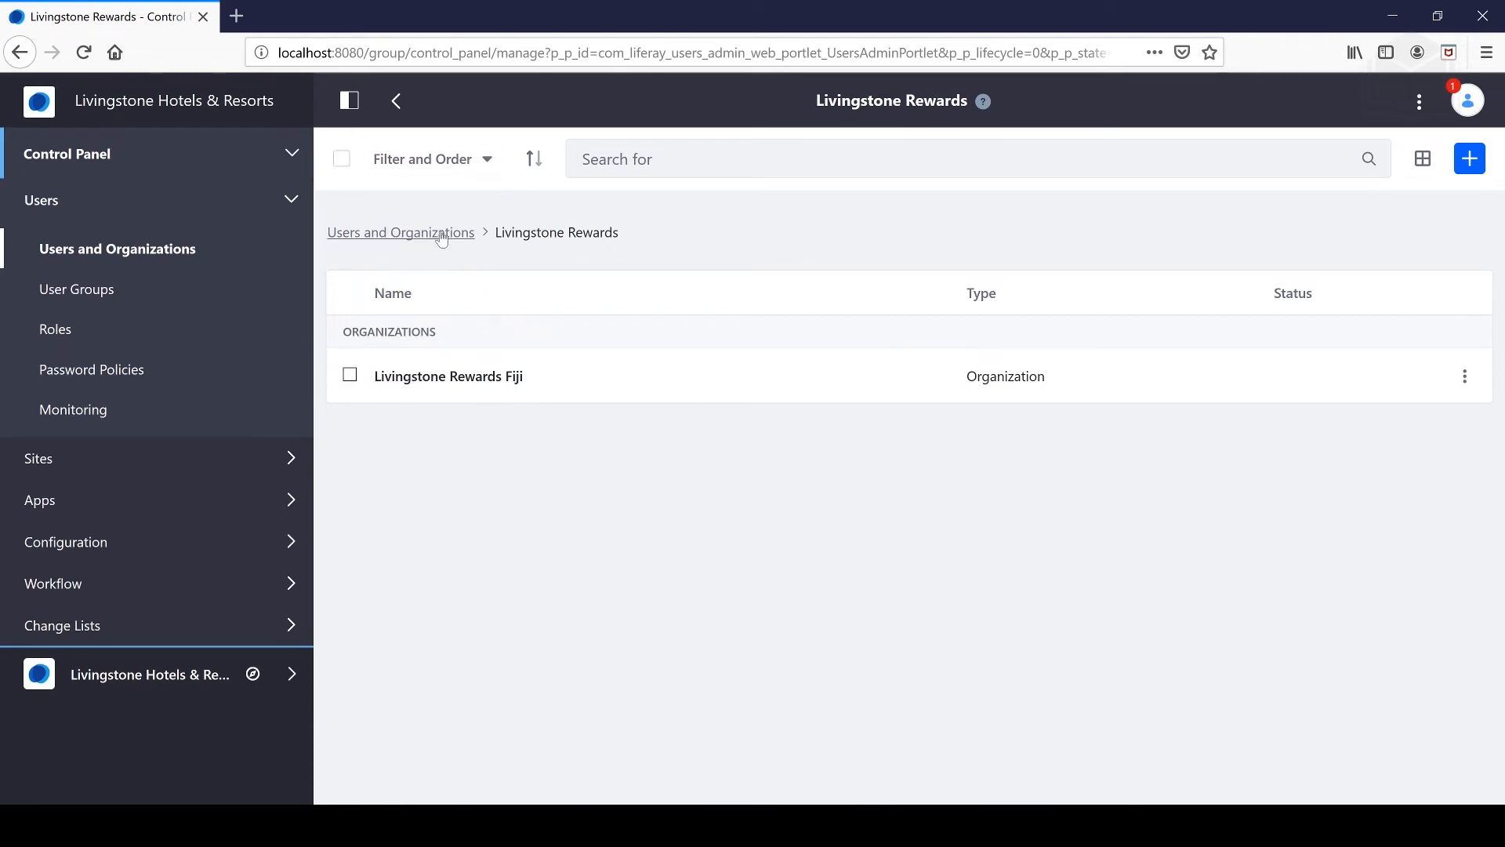
click(402, 239)
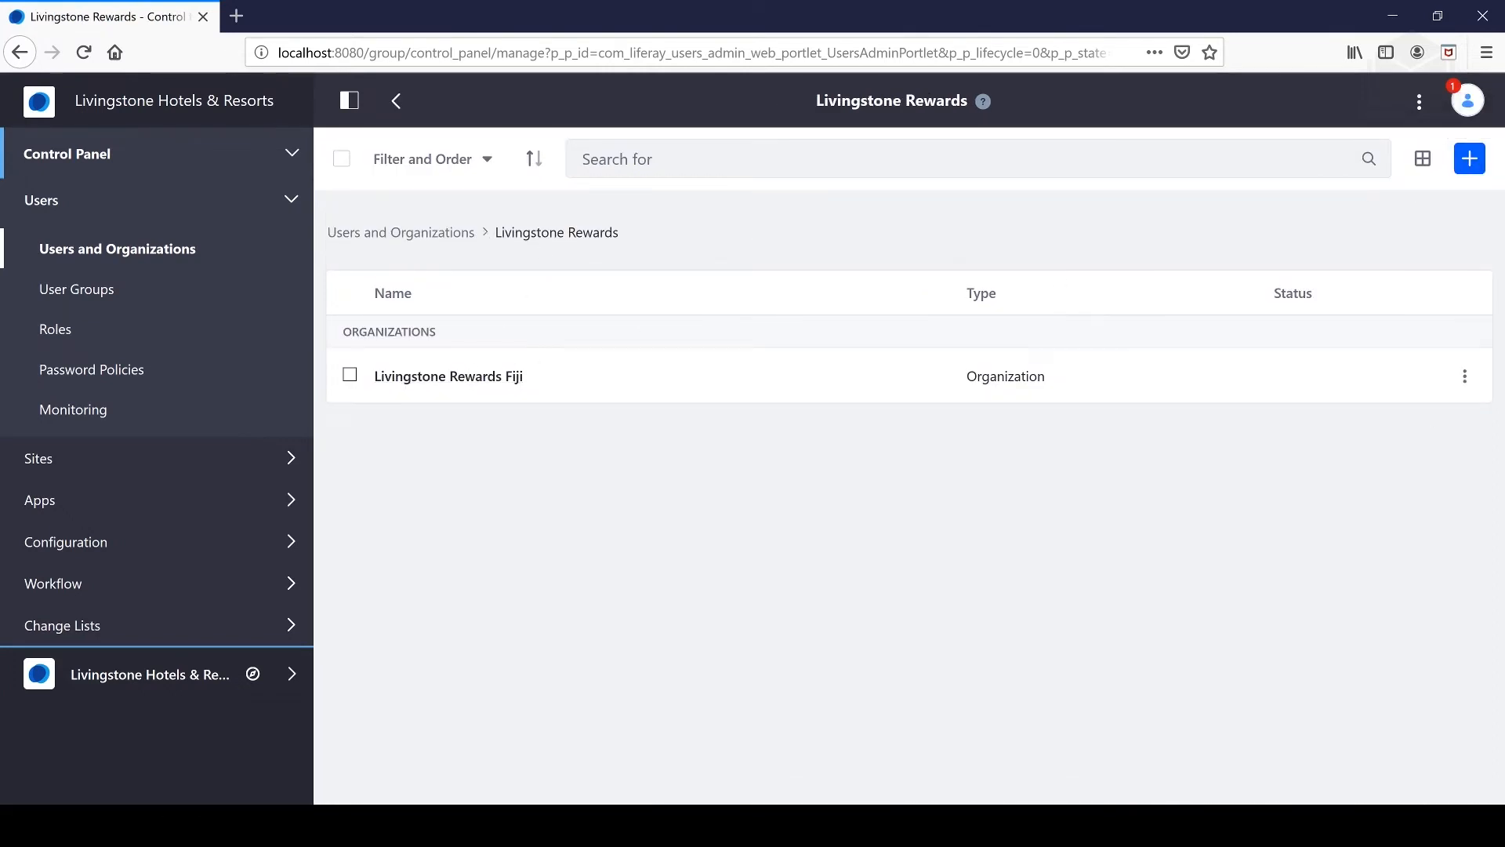
click(1476, 162)
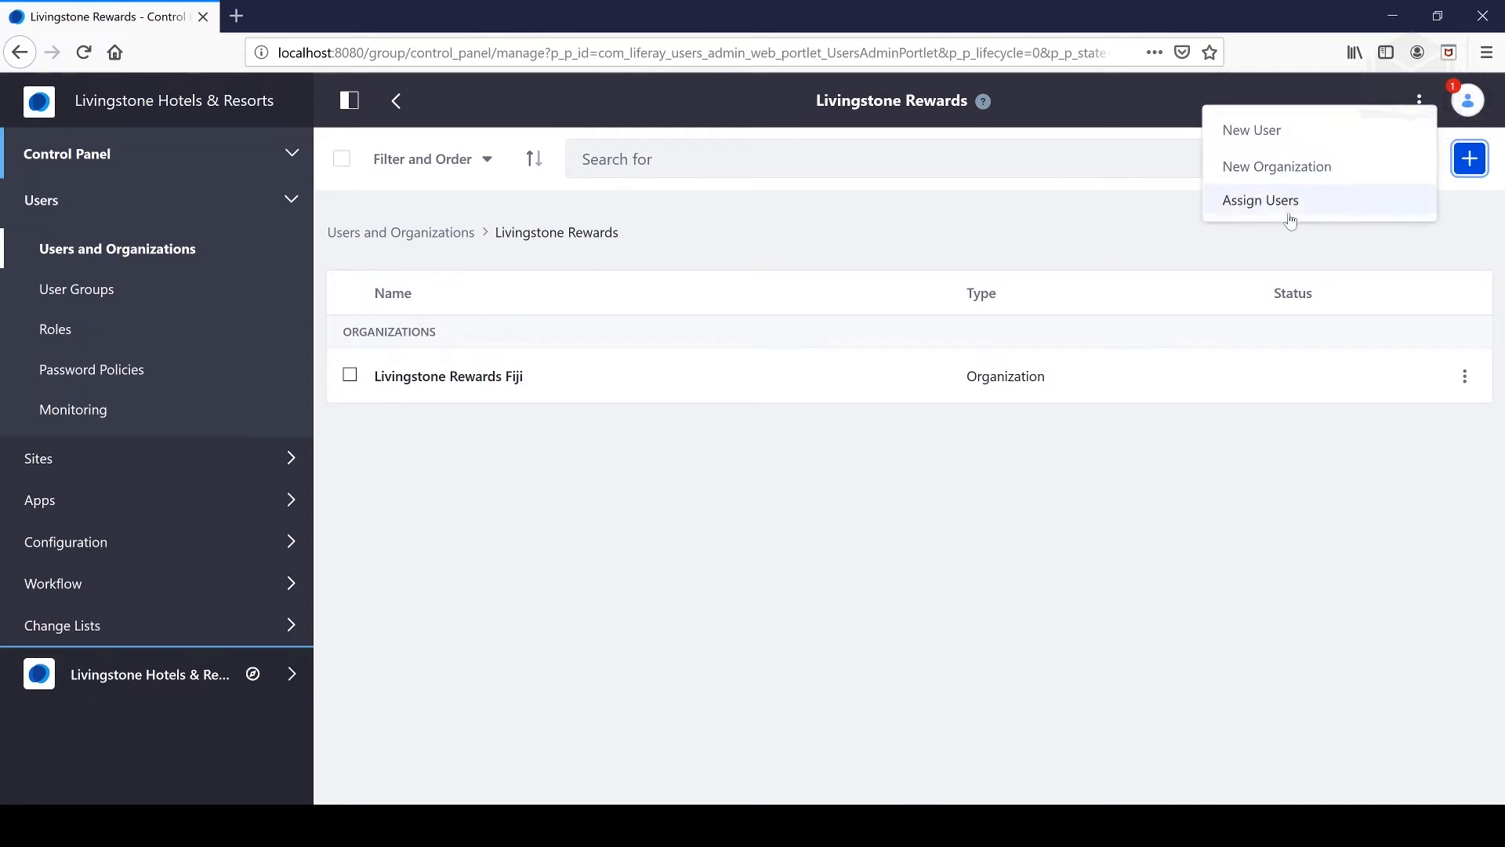
- Start a new organization named Livingstone Rewards U.S. with country United States
click(1343, 167)
text(Li)
key(Down)
key(Down)
key(Down)
key(Return)
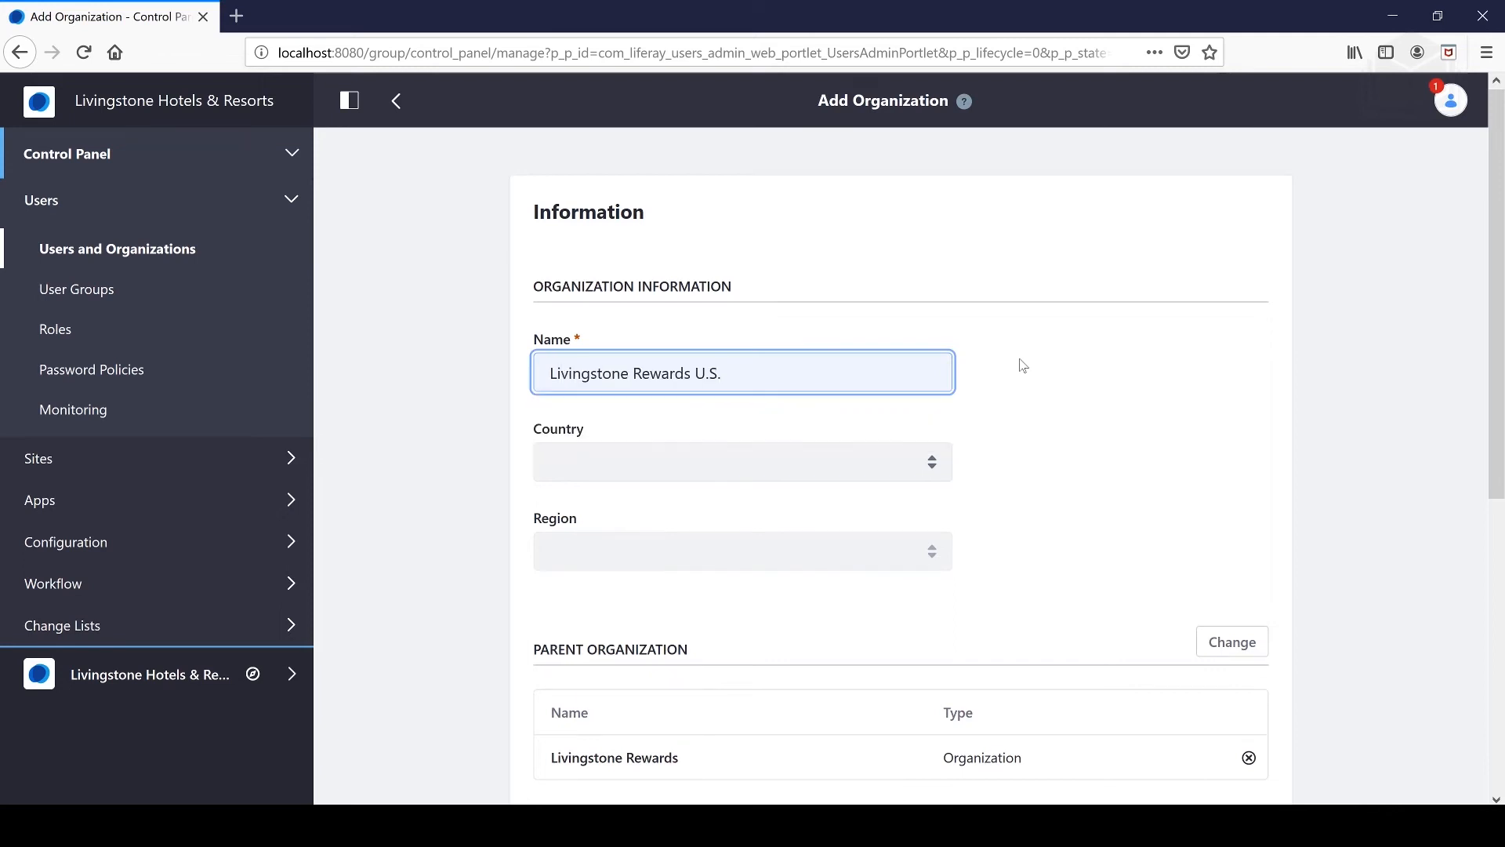
click(638, 469)
text(u)
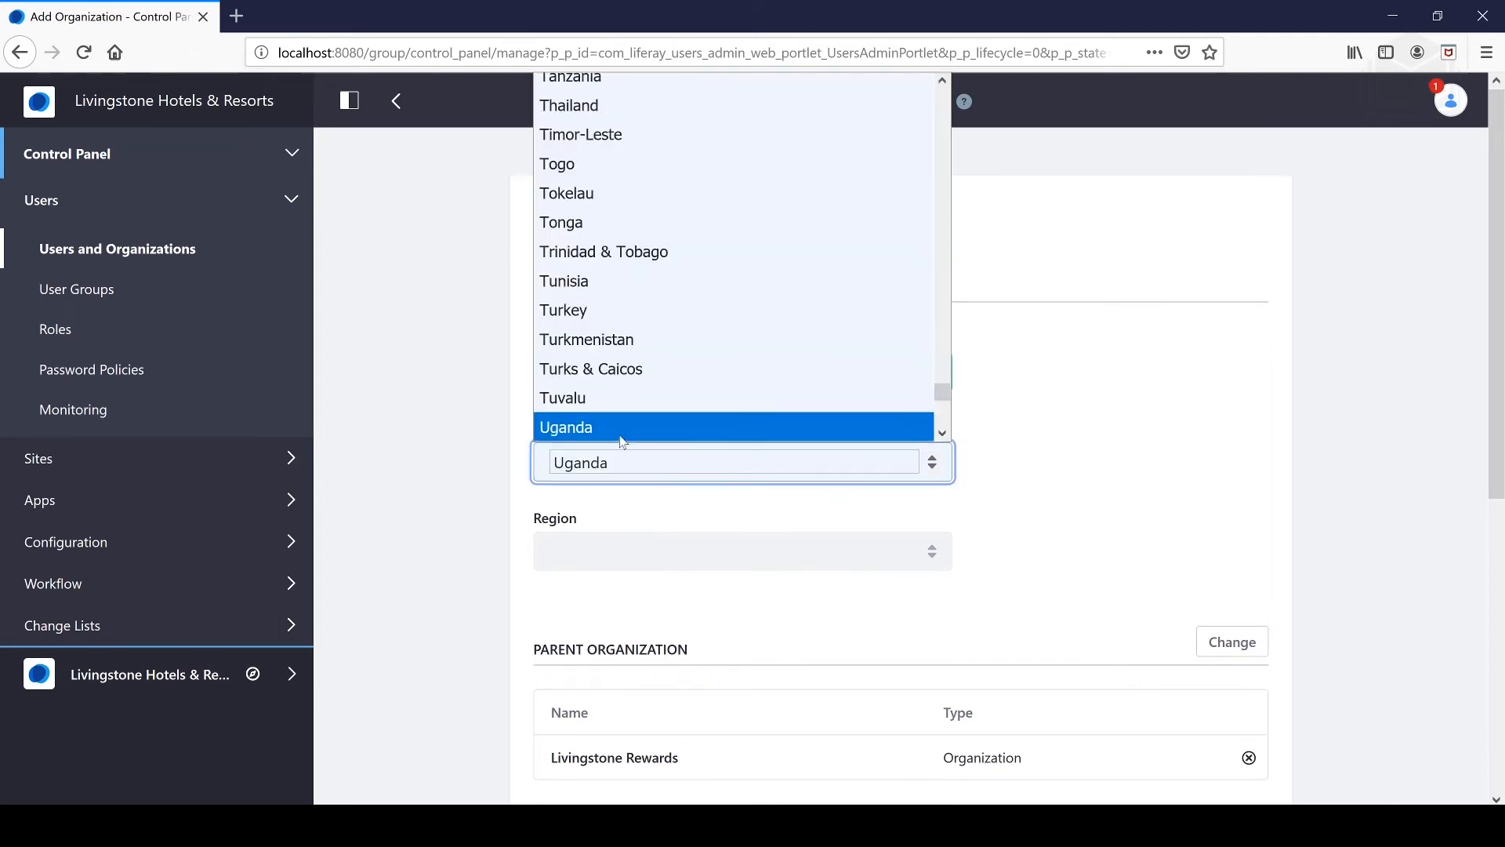
key(Down)
key(Down)
key(Down)
key(Down)
key(Down)
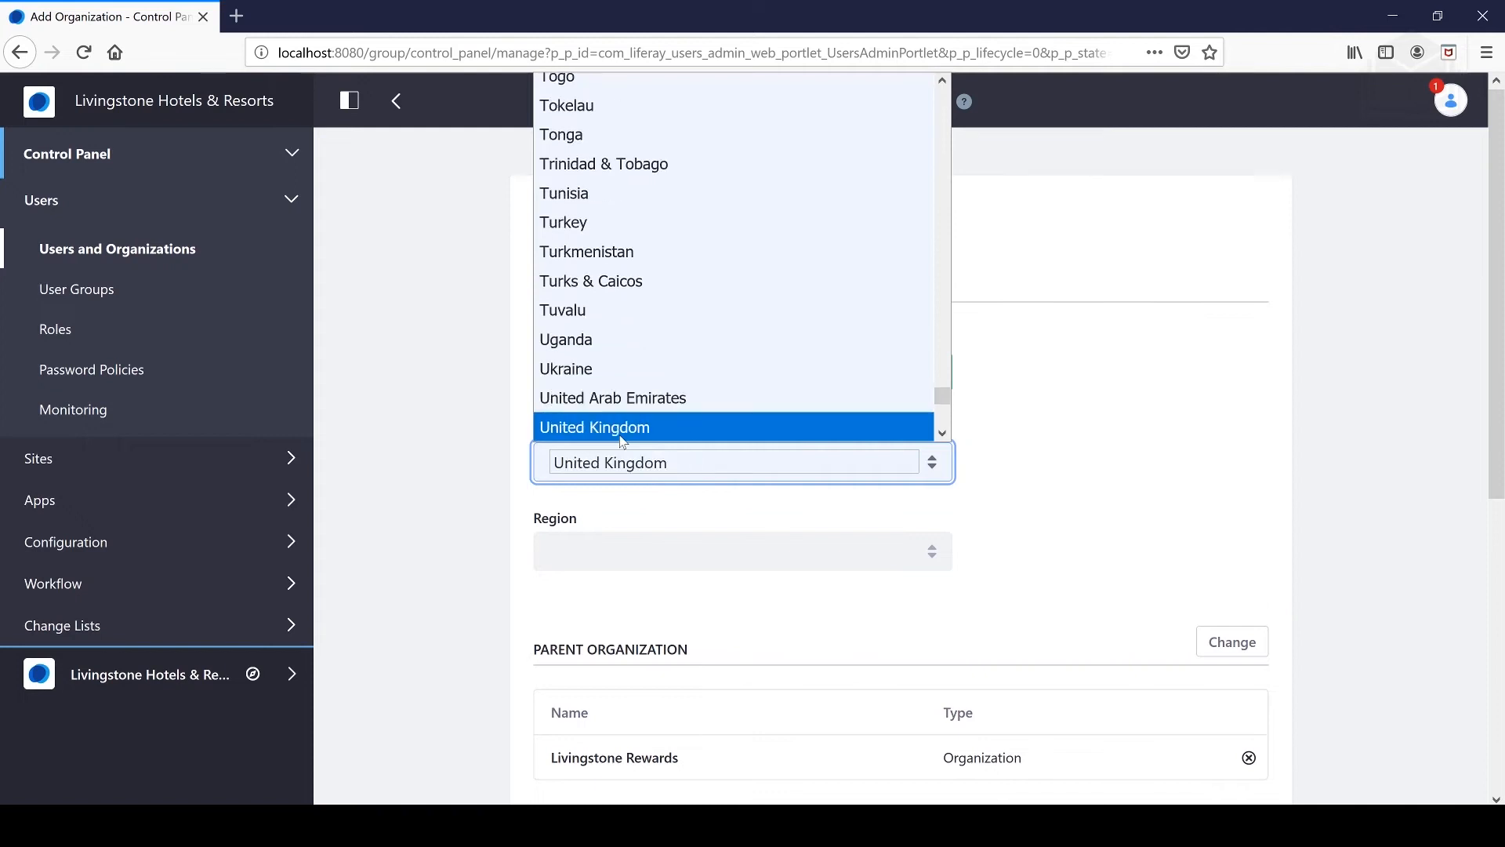
click(621, 438)
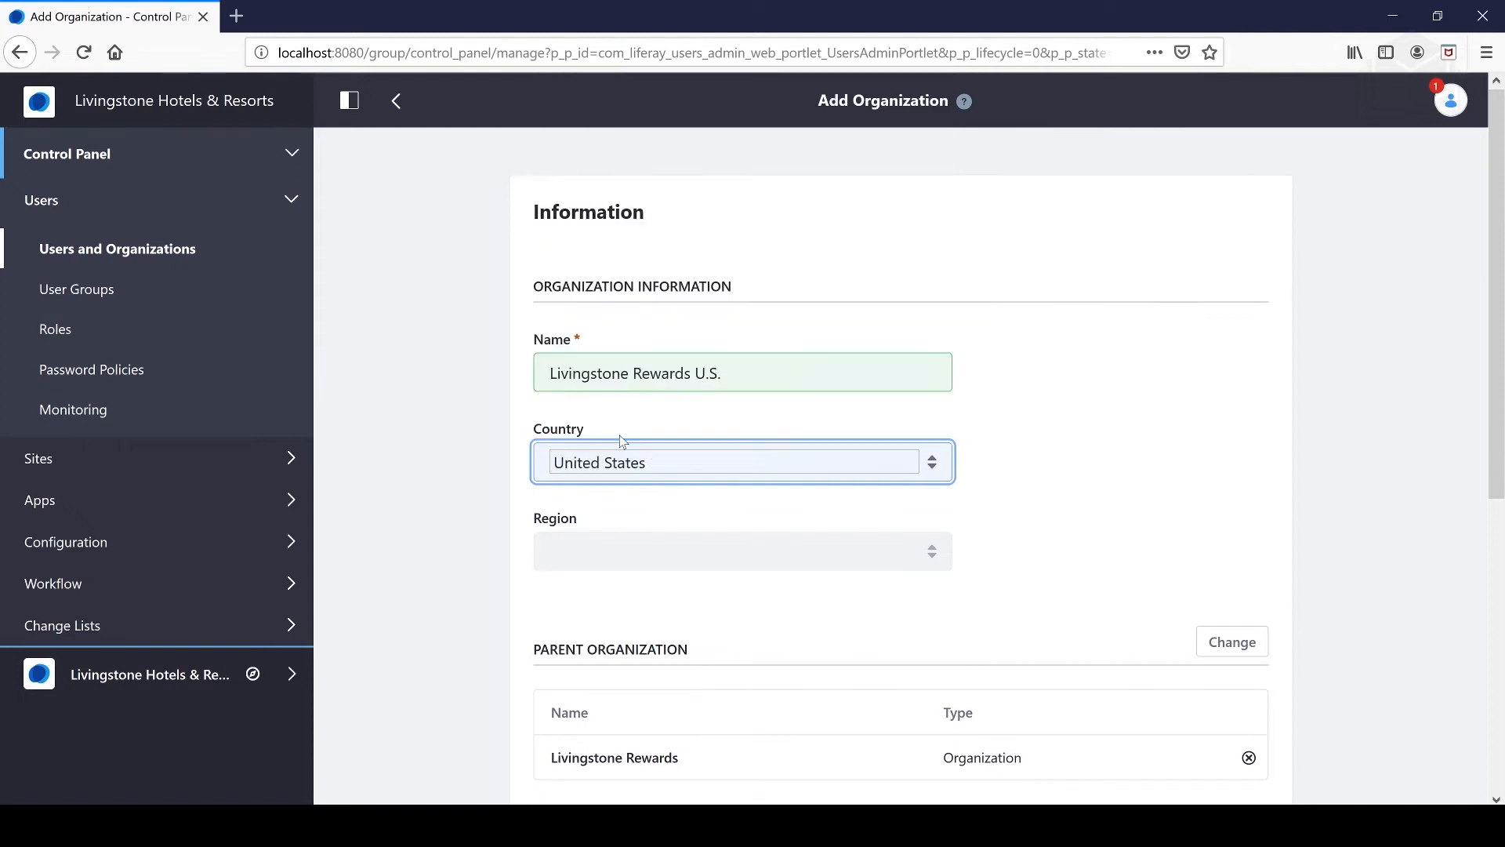
- Add the tag united states and save the U.S. organization
scroll(938, 625, down, 5)
click(549, 443)
text(unite)
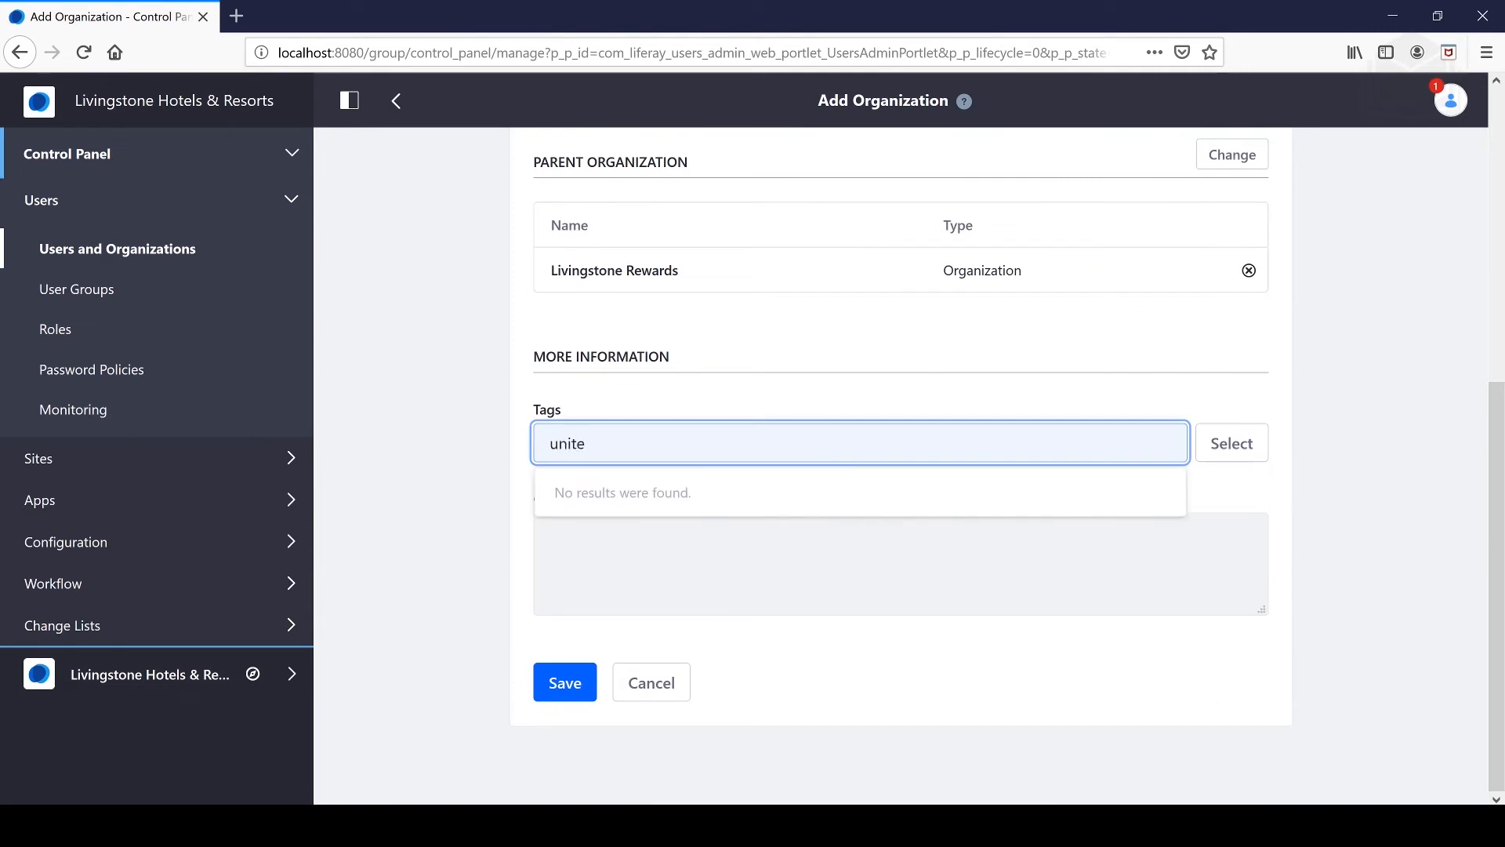
key(BackSpace)
key(BackSpace)
key(BackSpace)
key(BackSpace)
key(BackSpace)
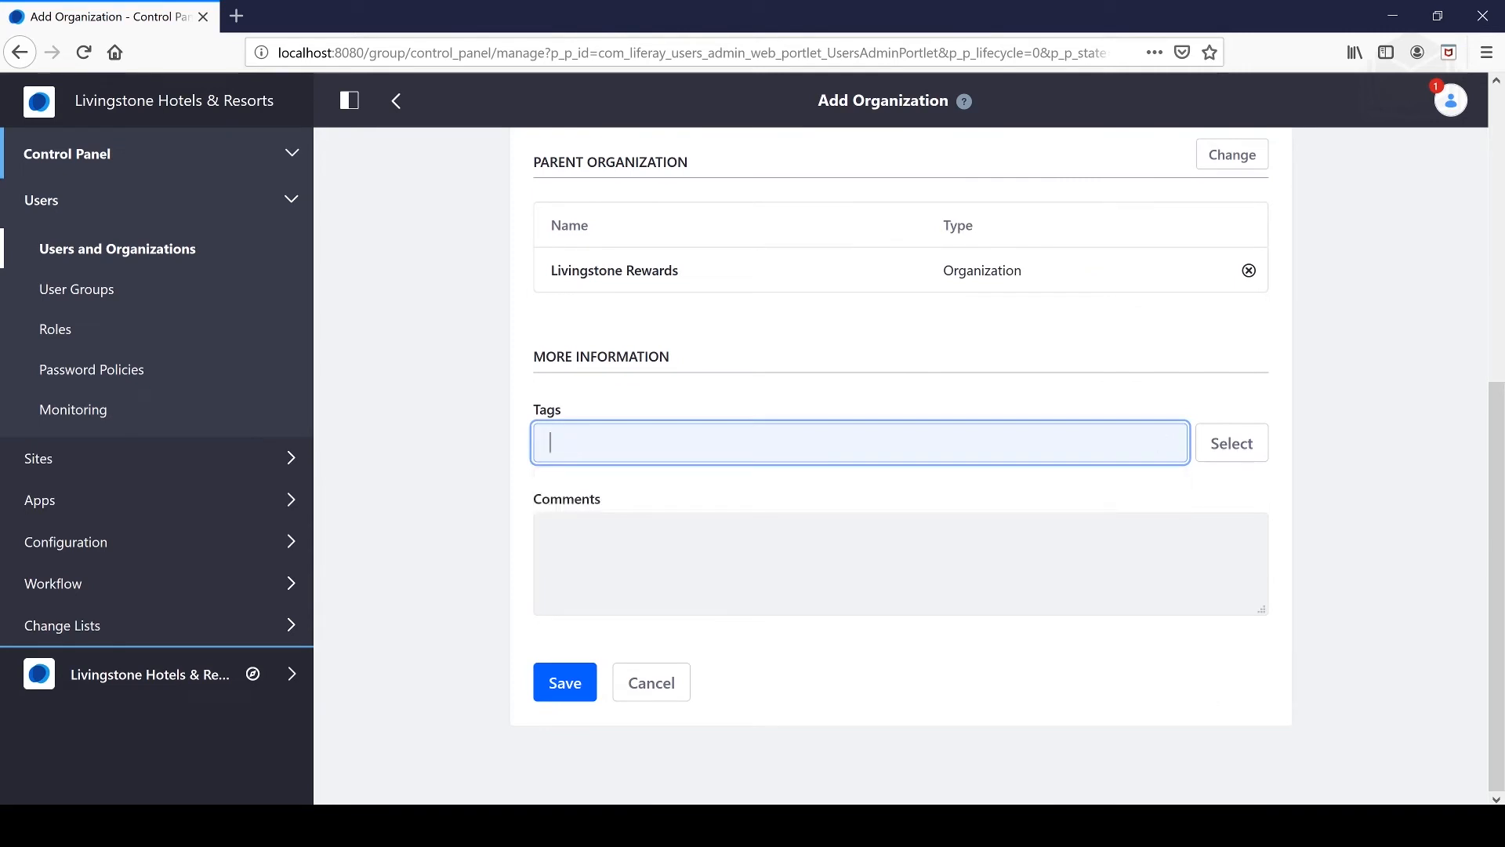
text(fiji)
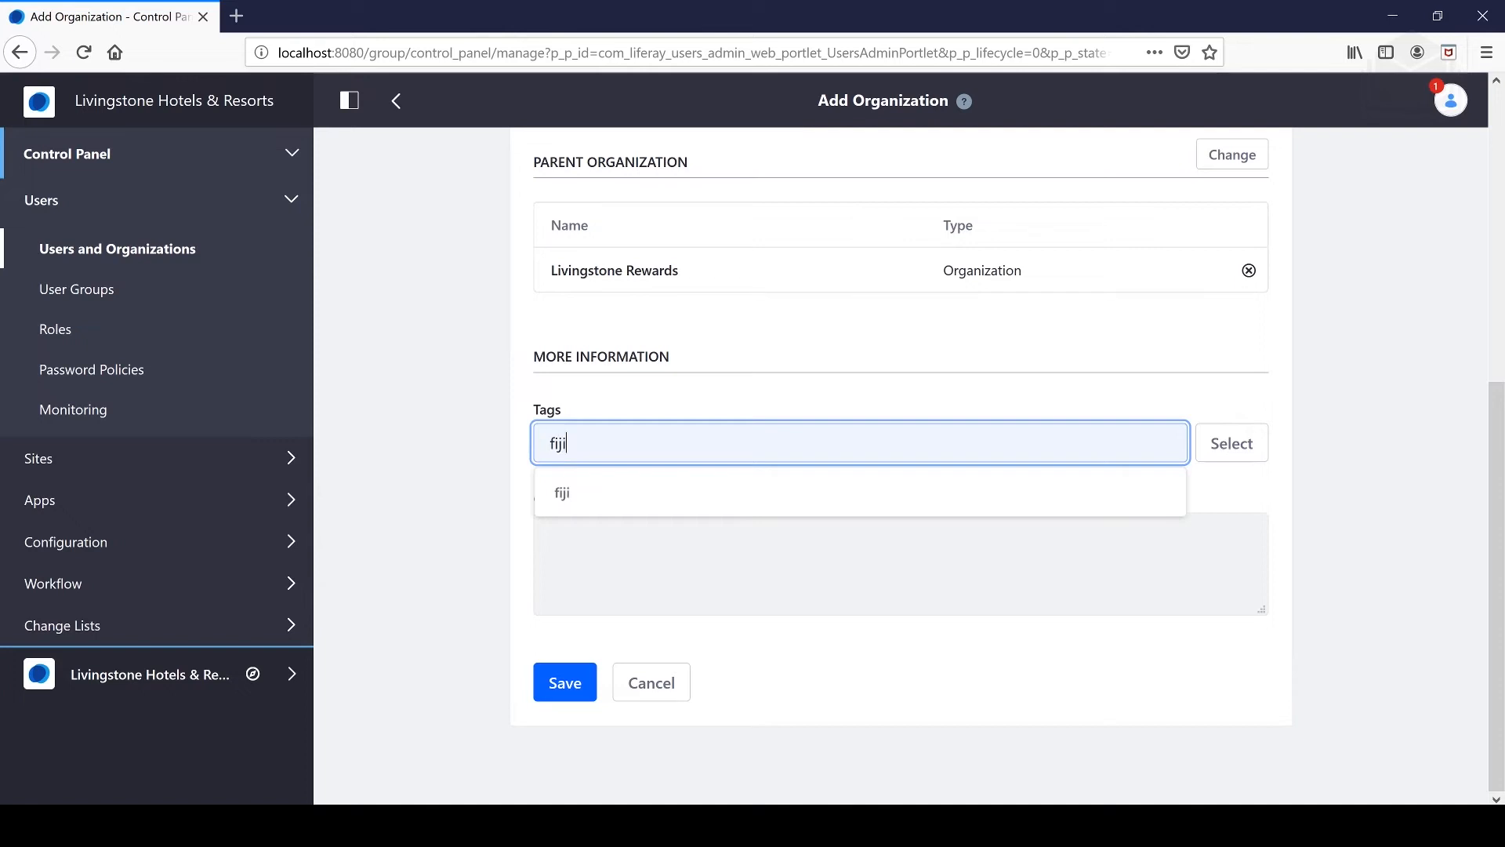
key(BackSpace)
key(BackSpace)
key(BackSpace)
key(BackSpace)
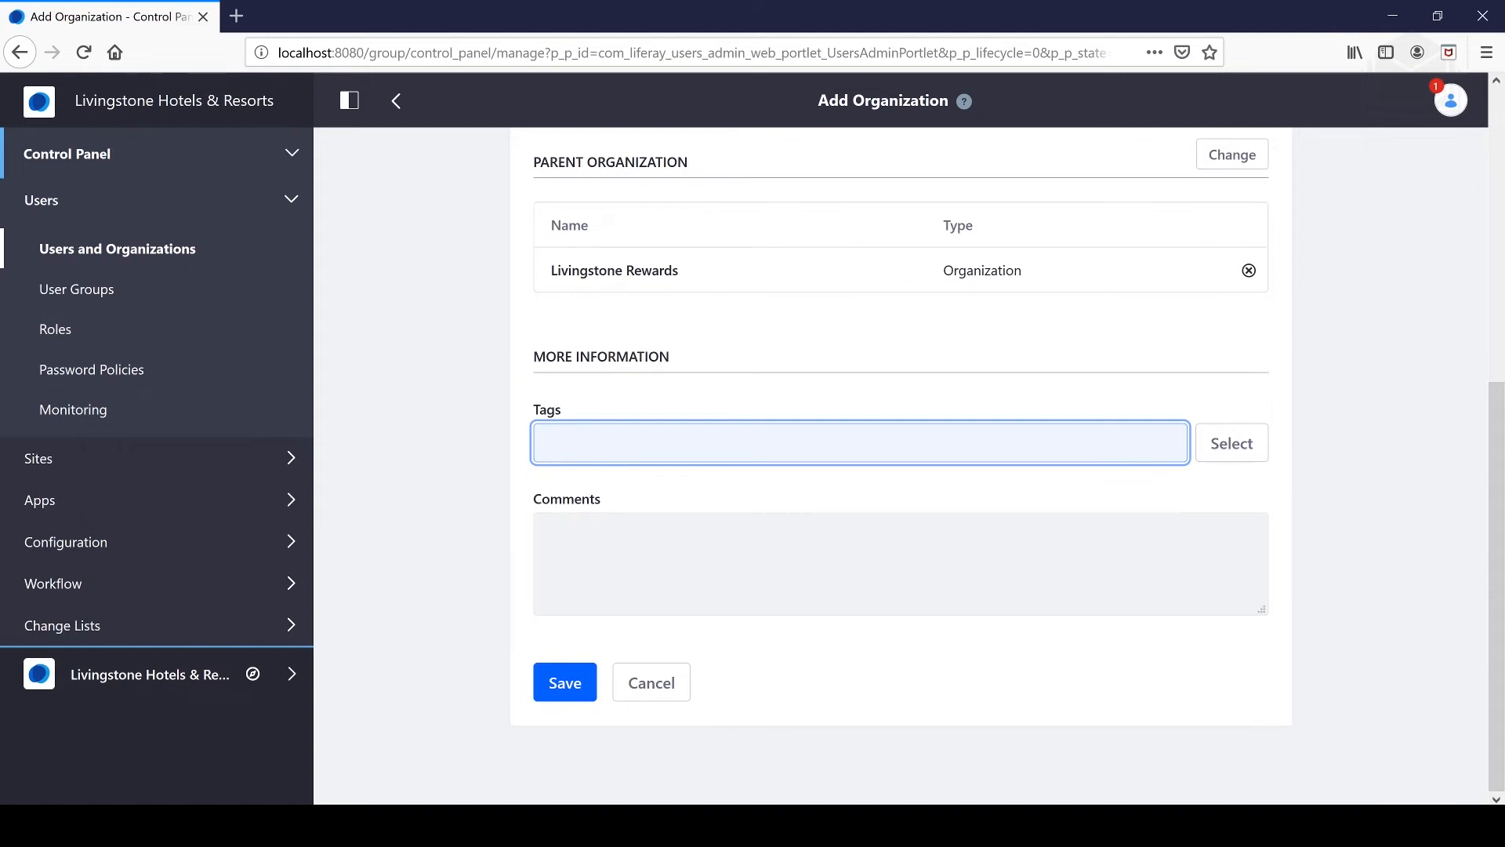
text(united states)
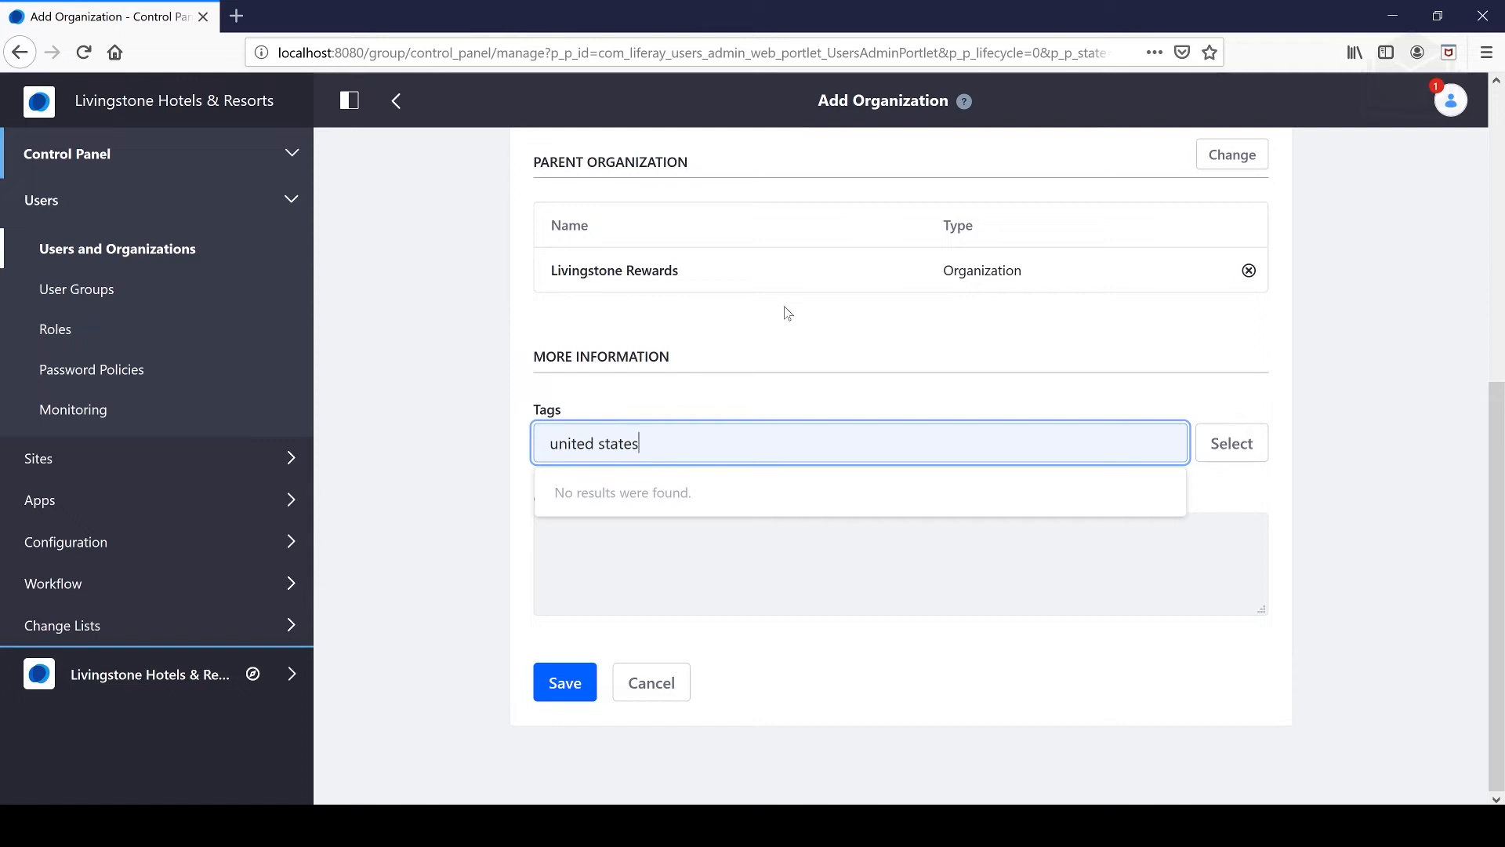
scroll(739, 420, up, 6)
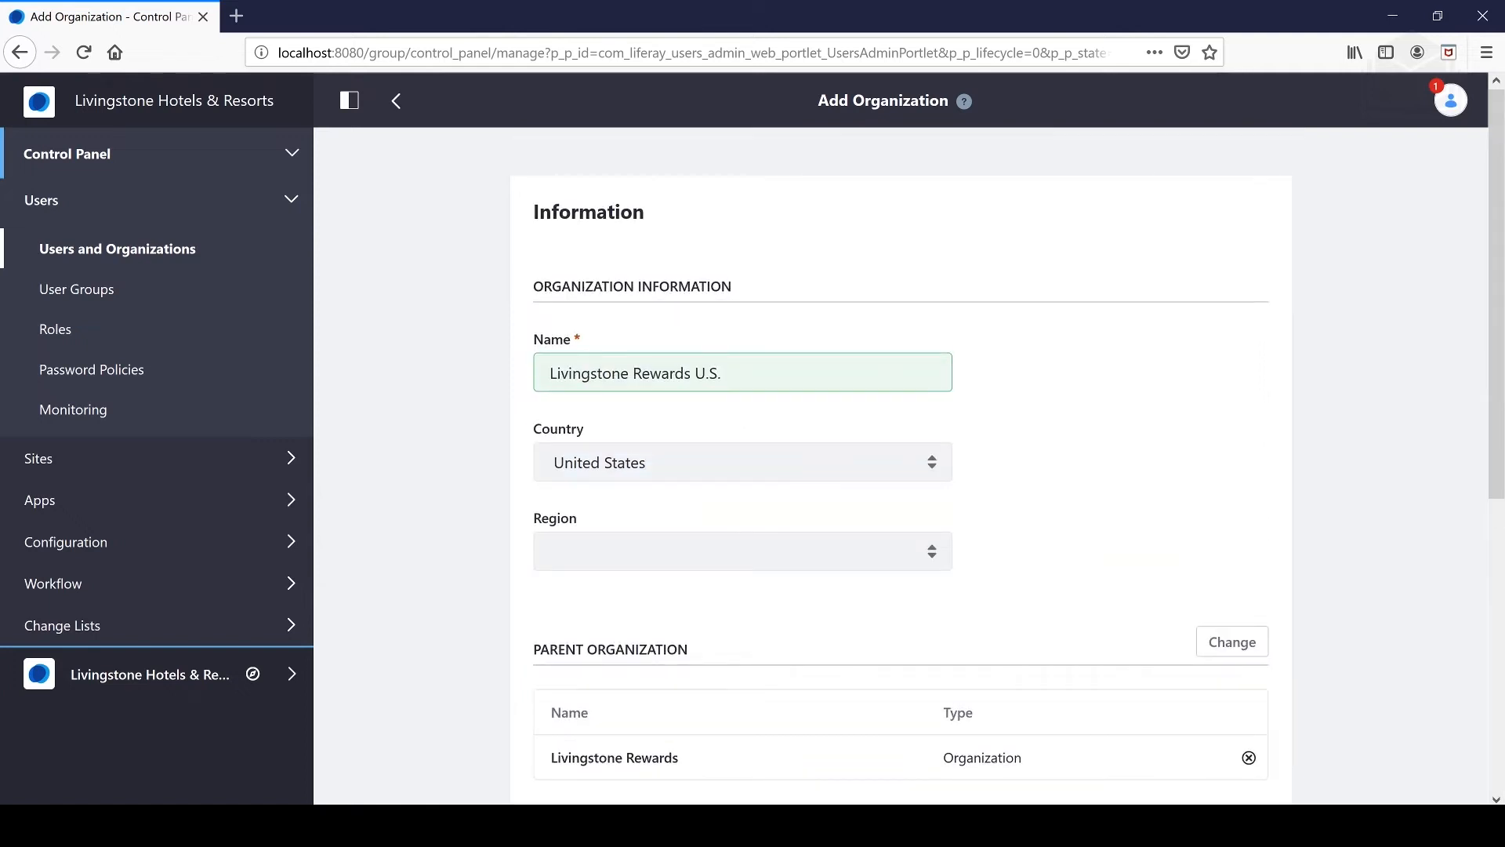
scroll(868, 376, down, 5)
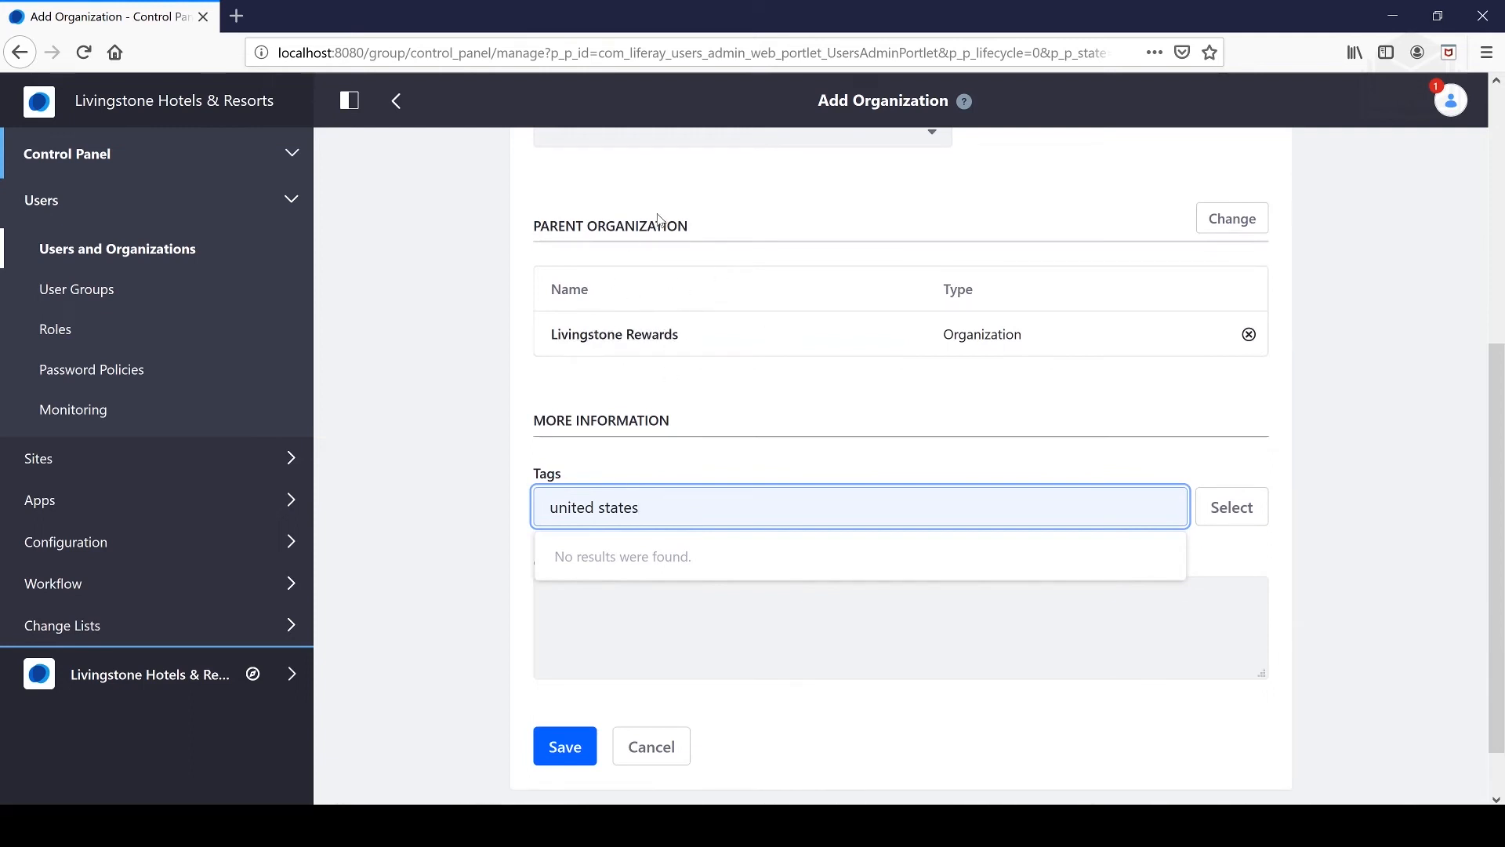
click(571, 737)
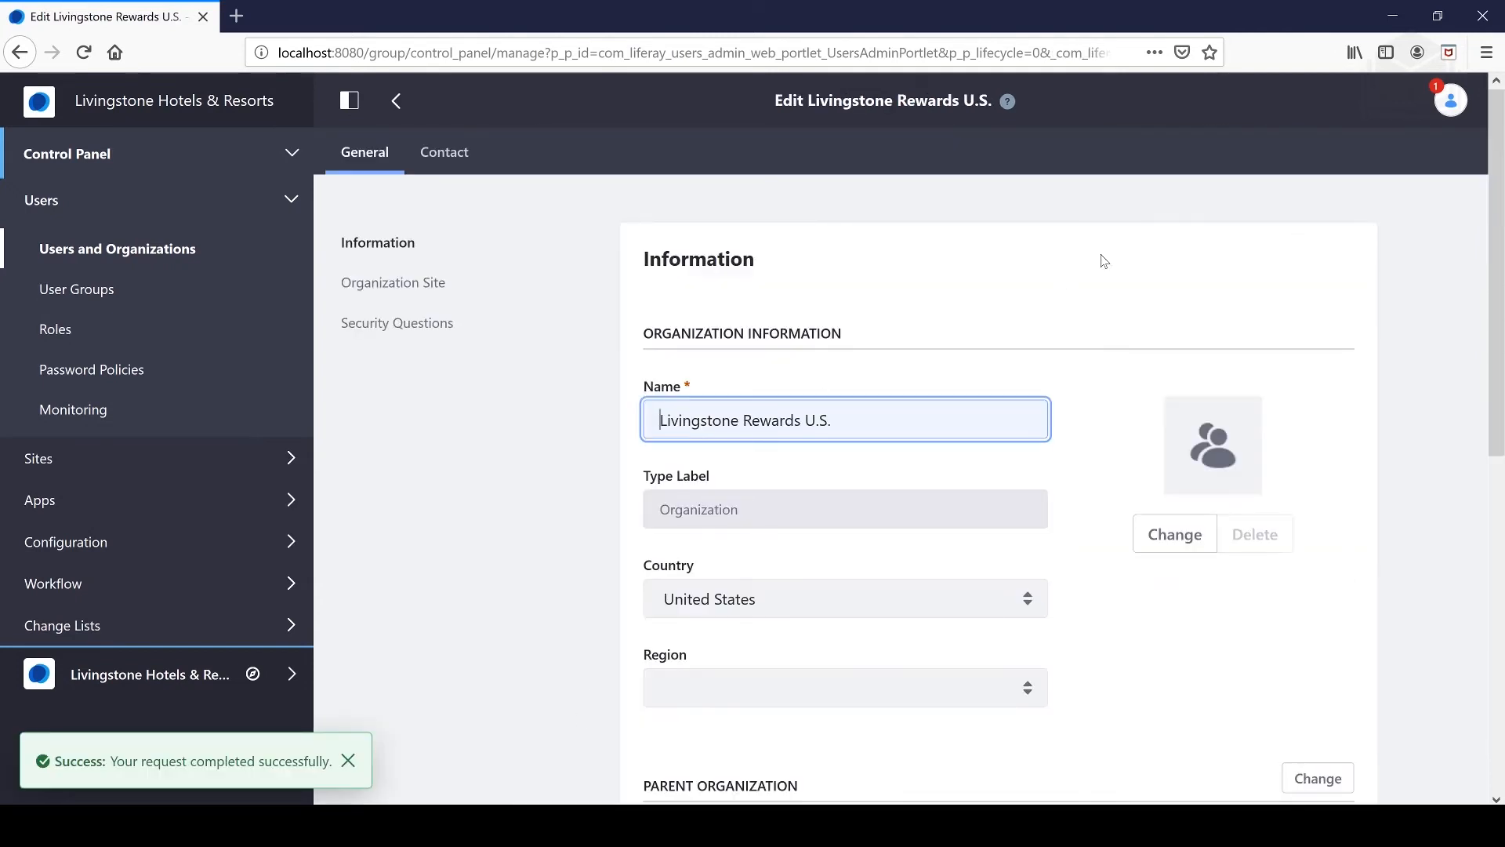
- Dismiss the success message and delete Livingstone Rewards U.S. from Livingstone Rewards' sub-organizations
click(348, 760)
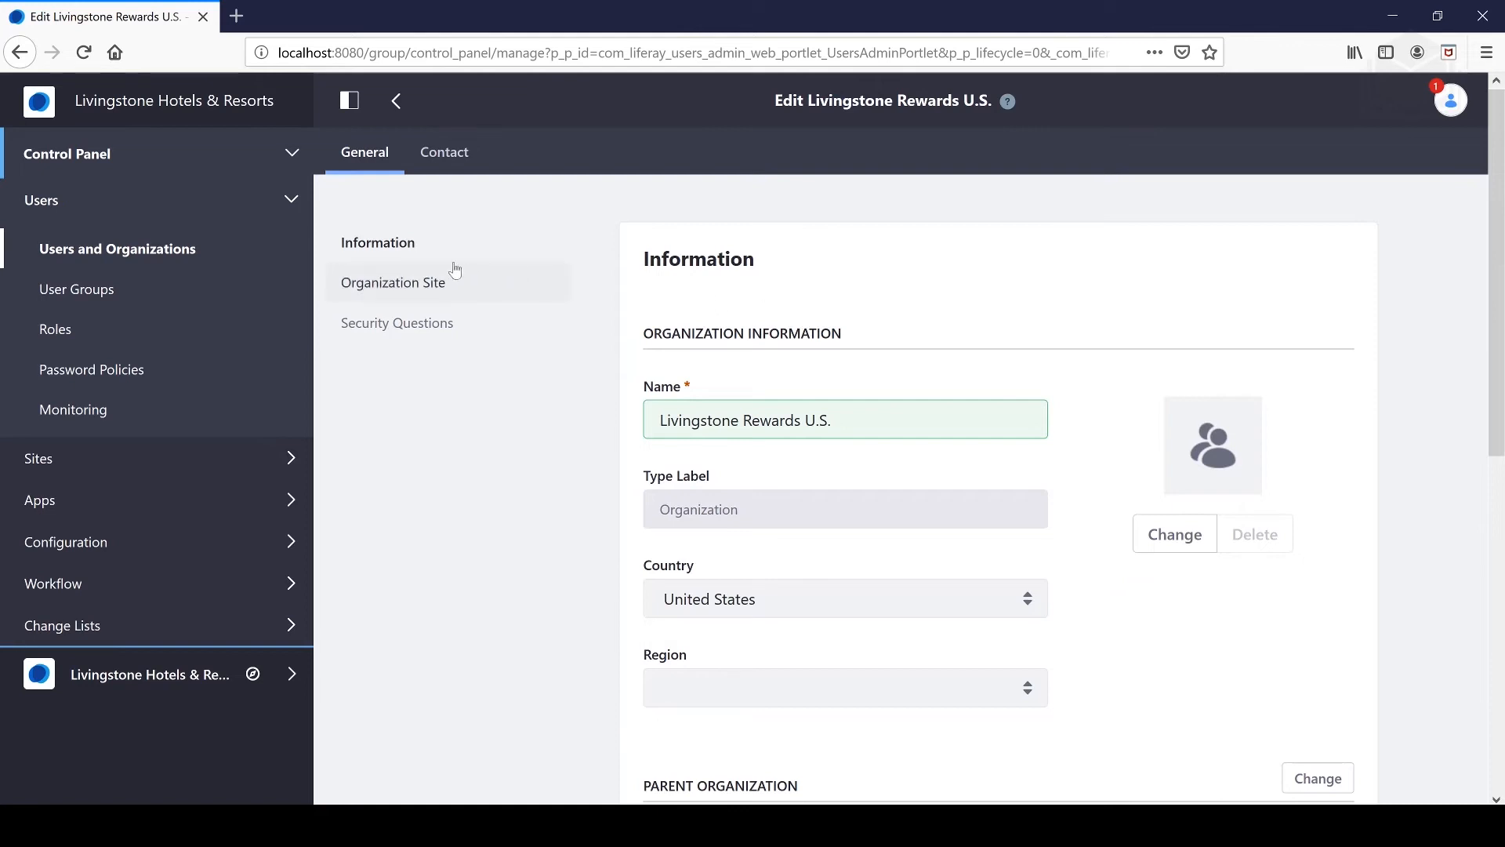
click(199, 252)
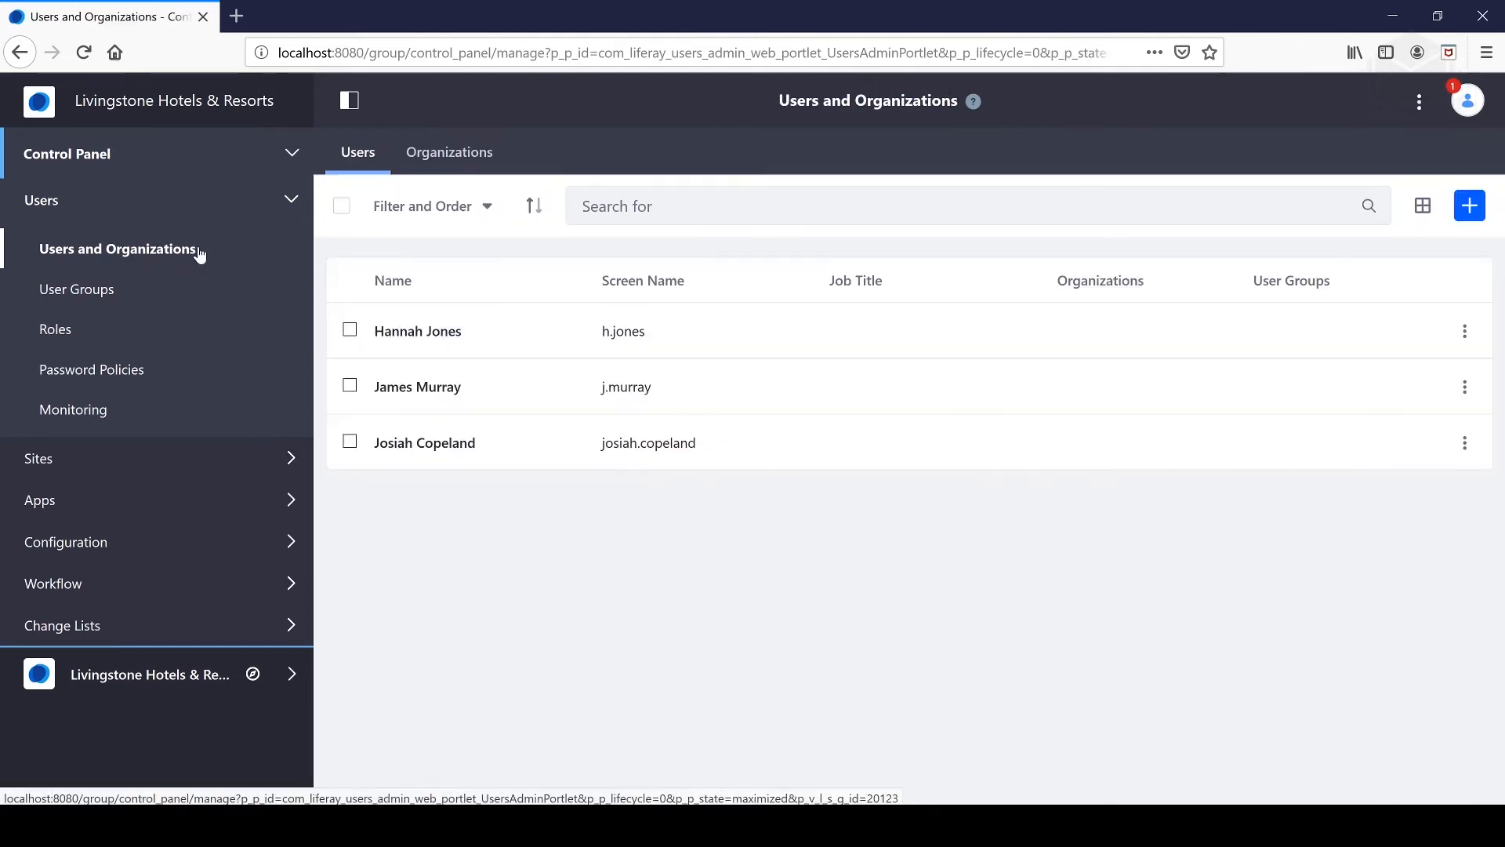
click(435, 159)
click(424, 333)
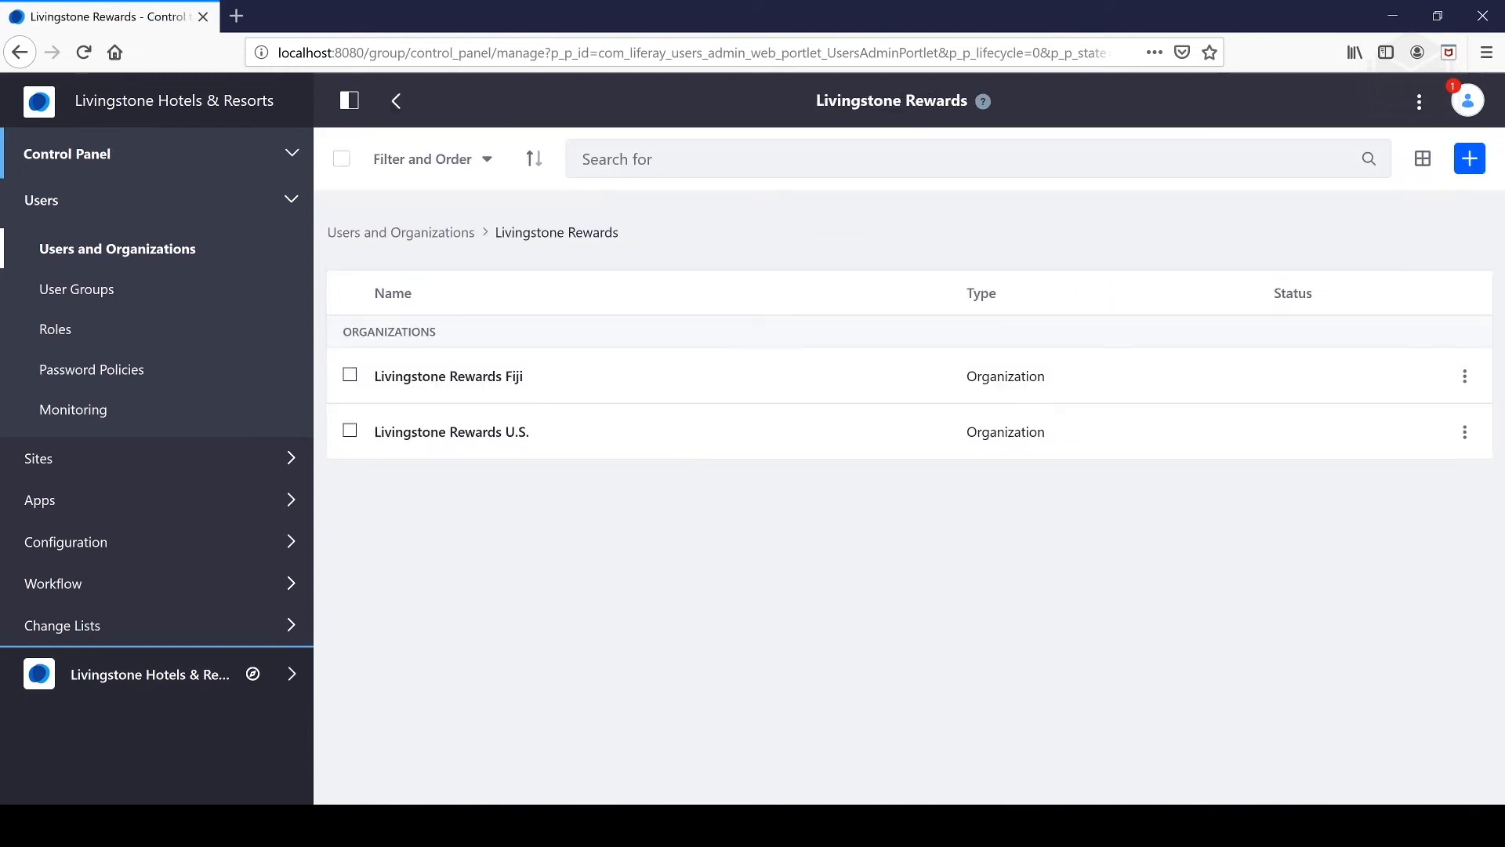
click(1465, 432)
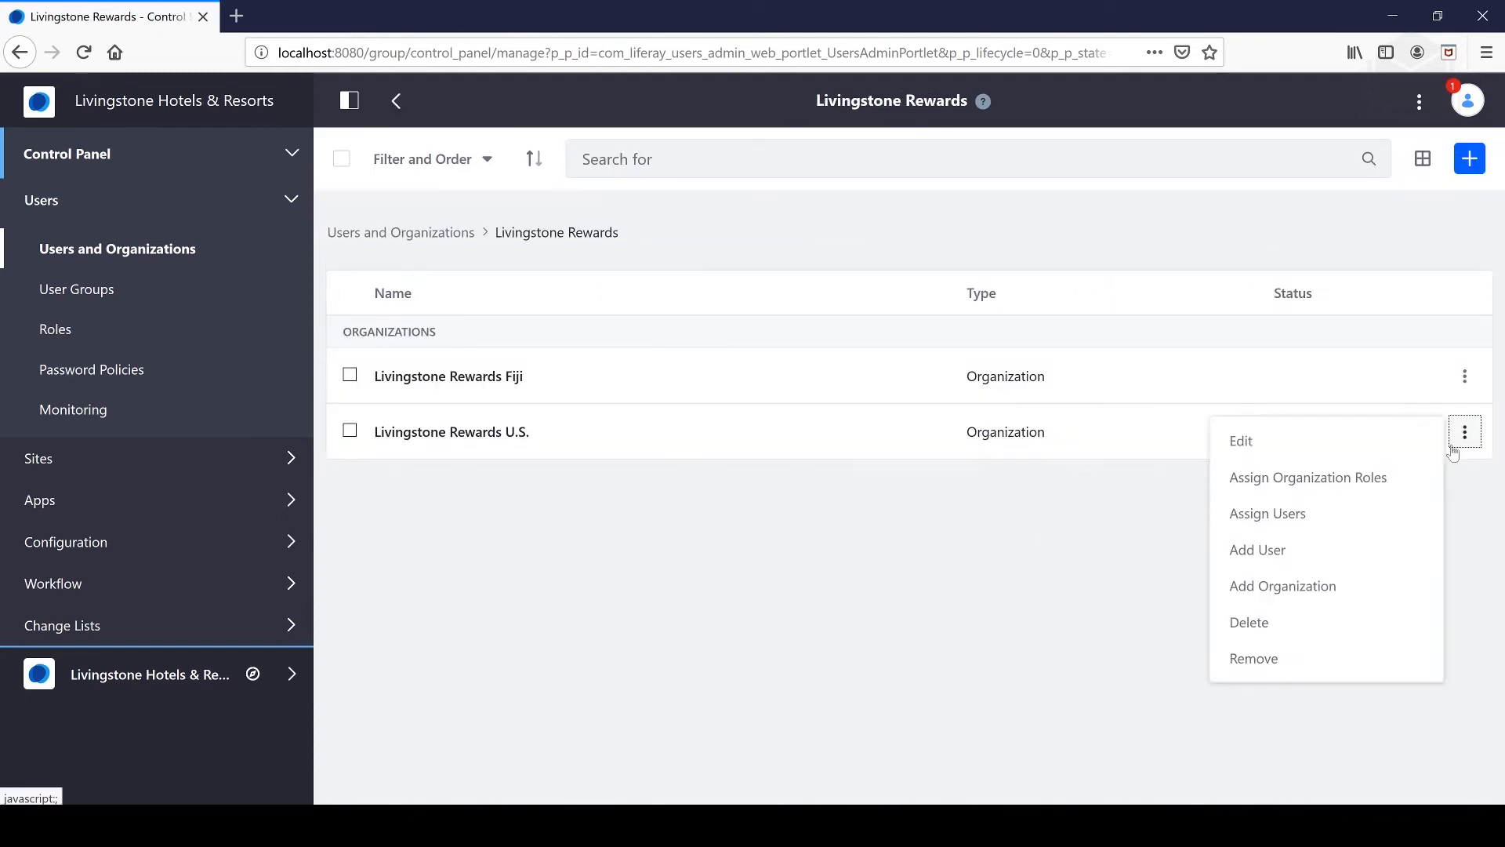
click(1304, 620)
click(831, 383)
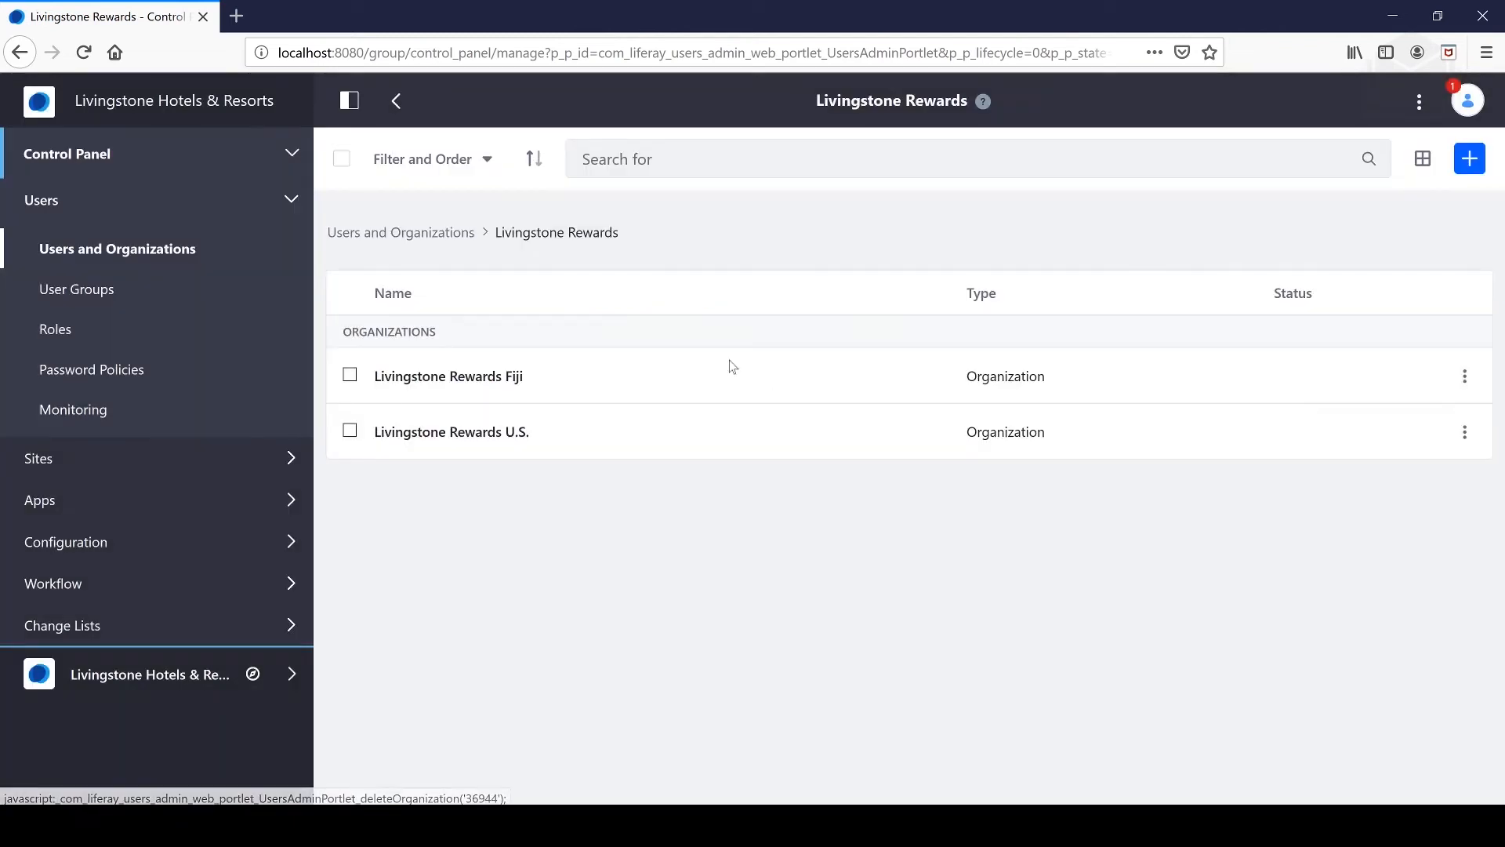
- Add a new organization named Livingstone Rewards U.S. with country United States
click(414, 233)
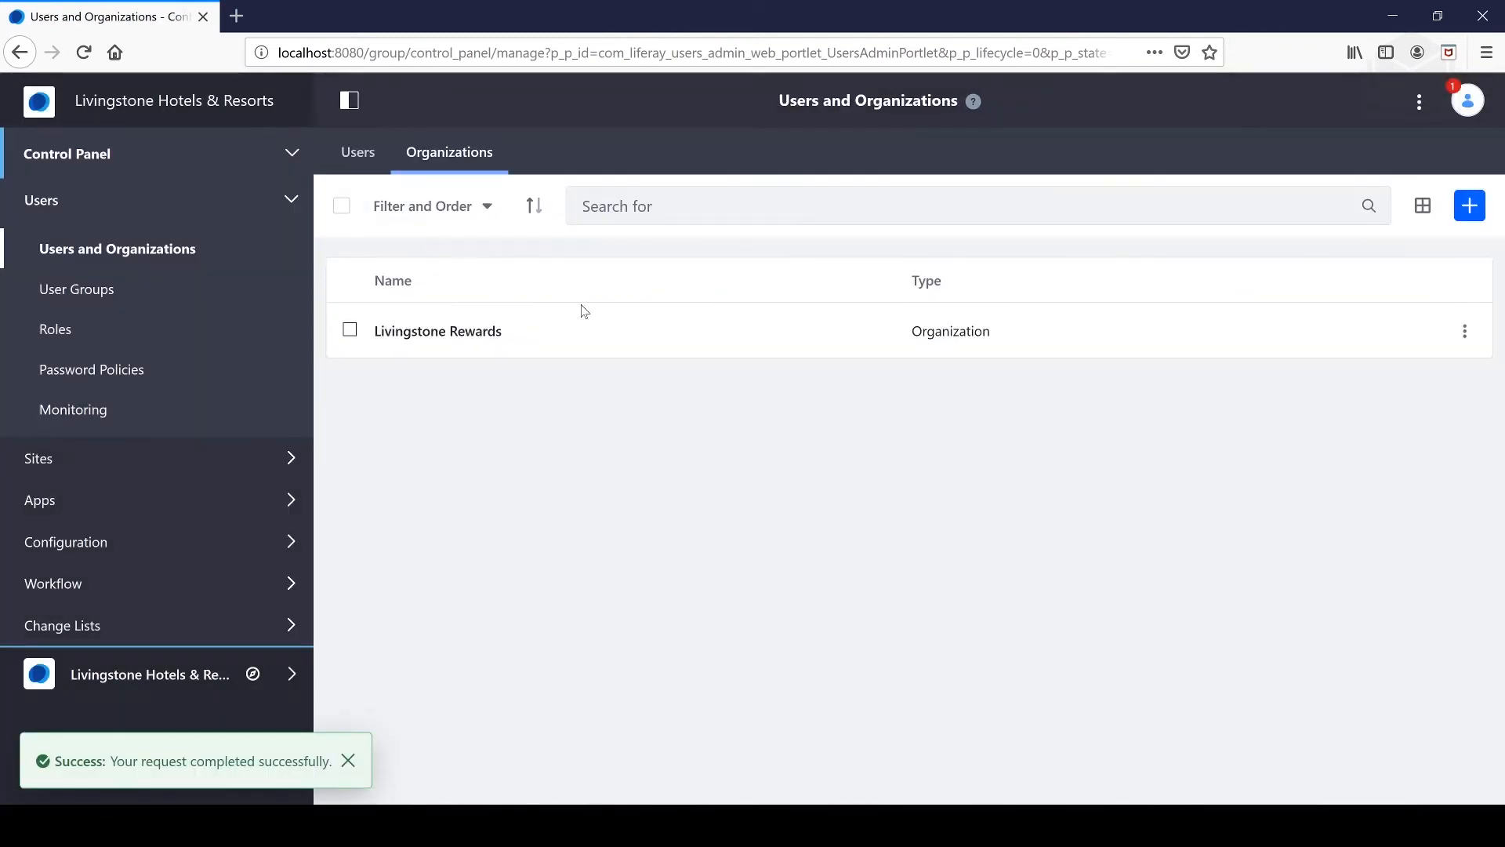
click(1471, 207)
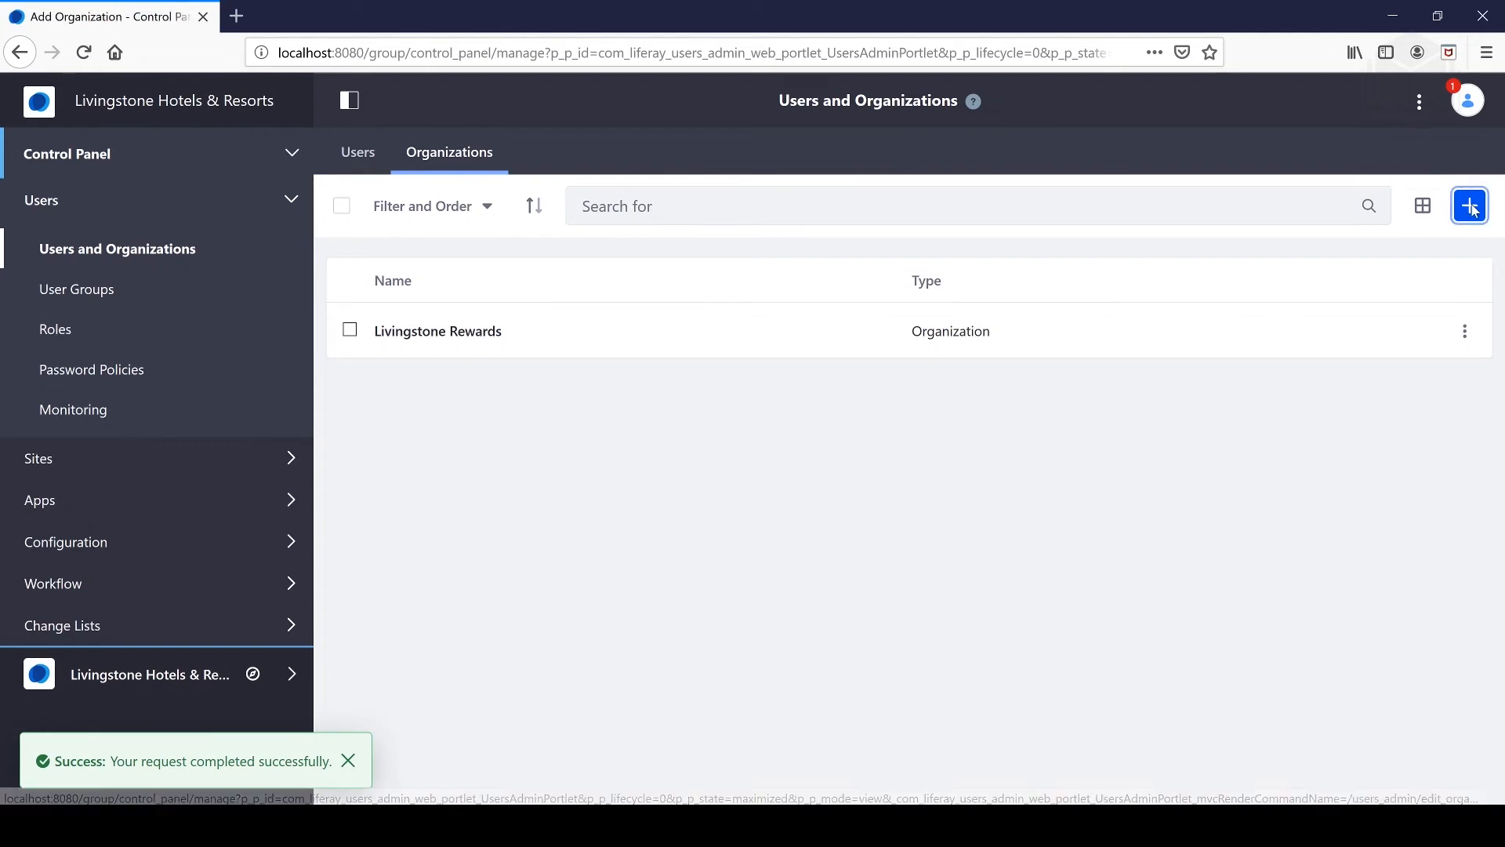
text(L)
key(Down)
key(Down)
key(Down)
key(Return)
click(937, 469)
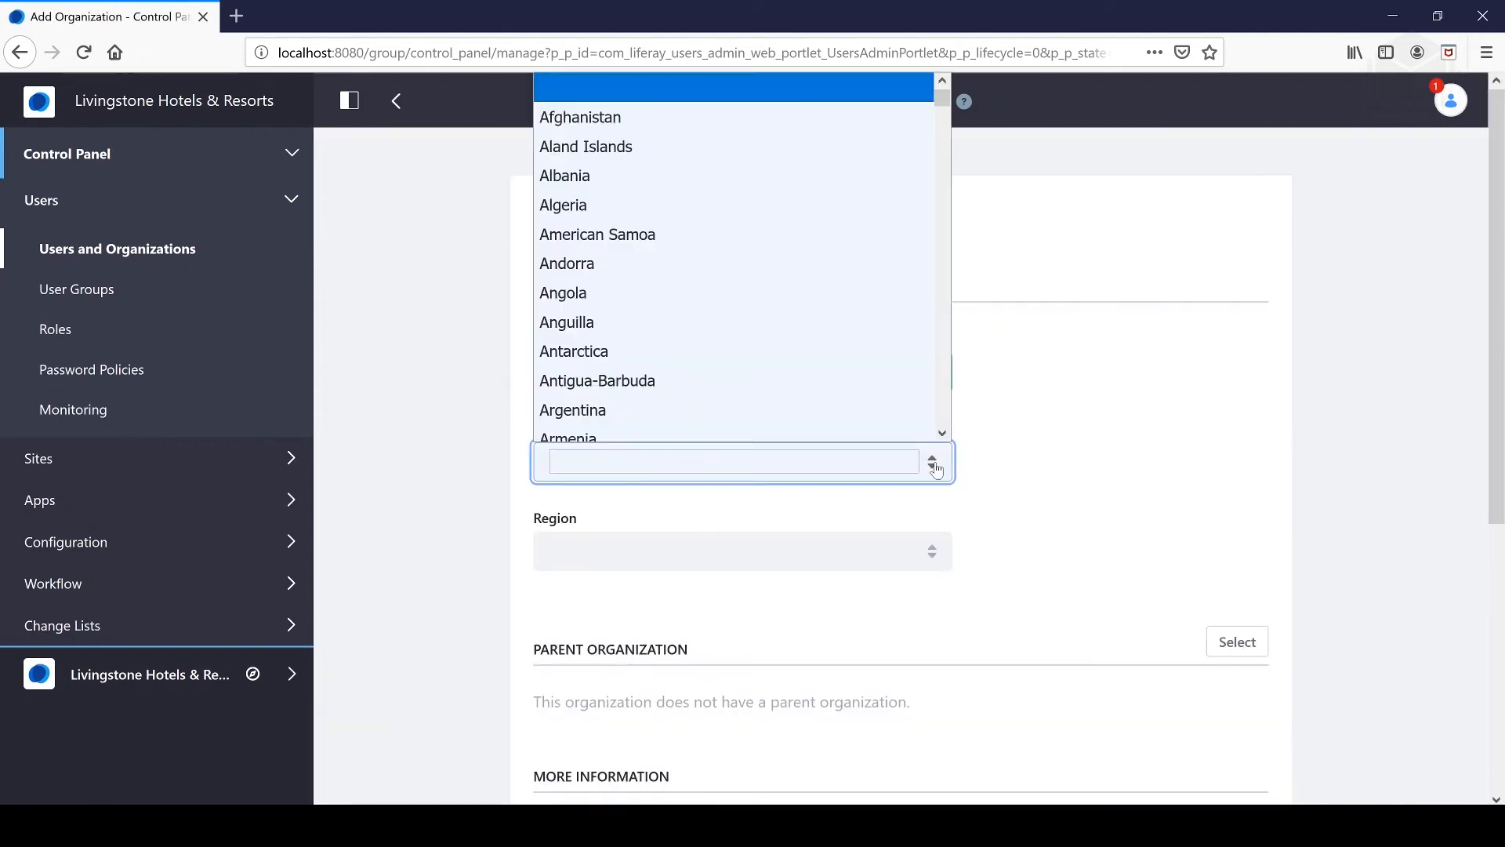
text(un)
key(Down)
key(Down)
key(Down)
key(Down)
key(Down)
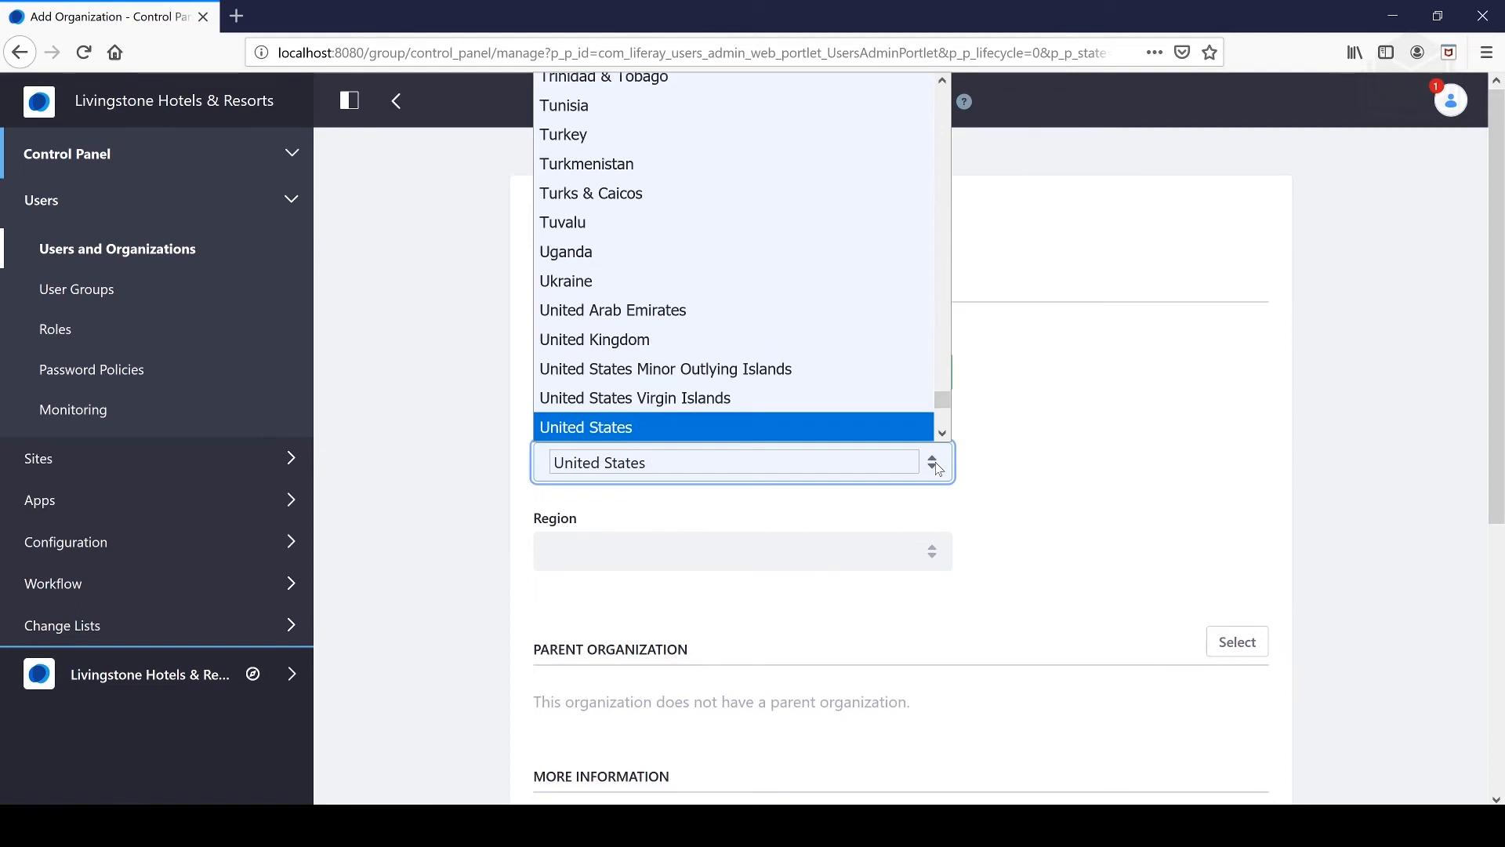
key(Up)
key(Return)
- Tag it united states and choose Livingstone Rewards as the parent organization
scroll(947, 316, down, 5)
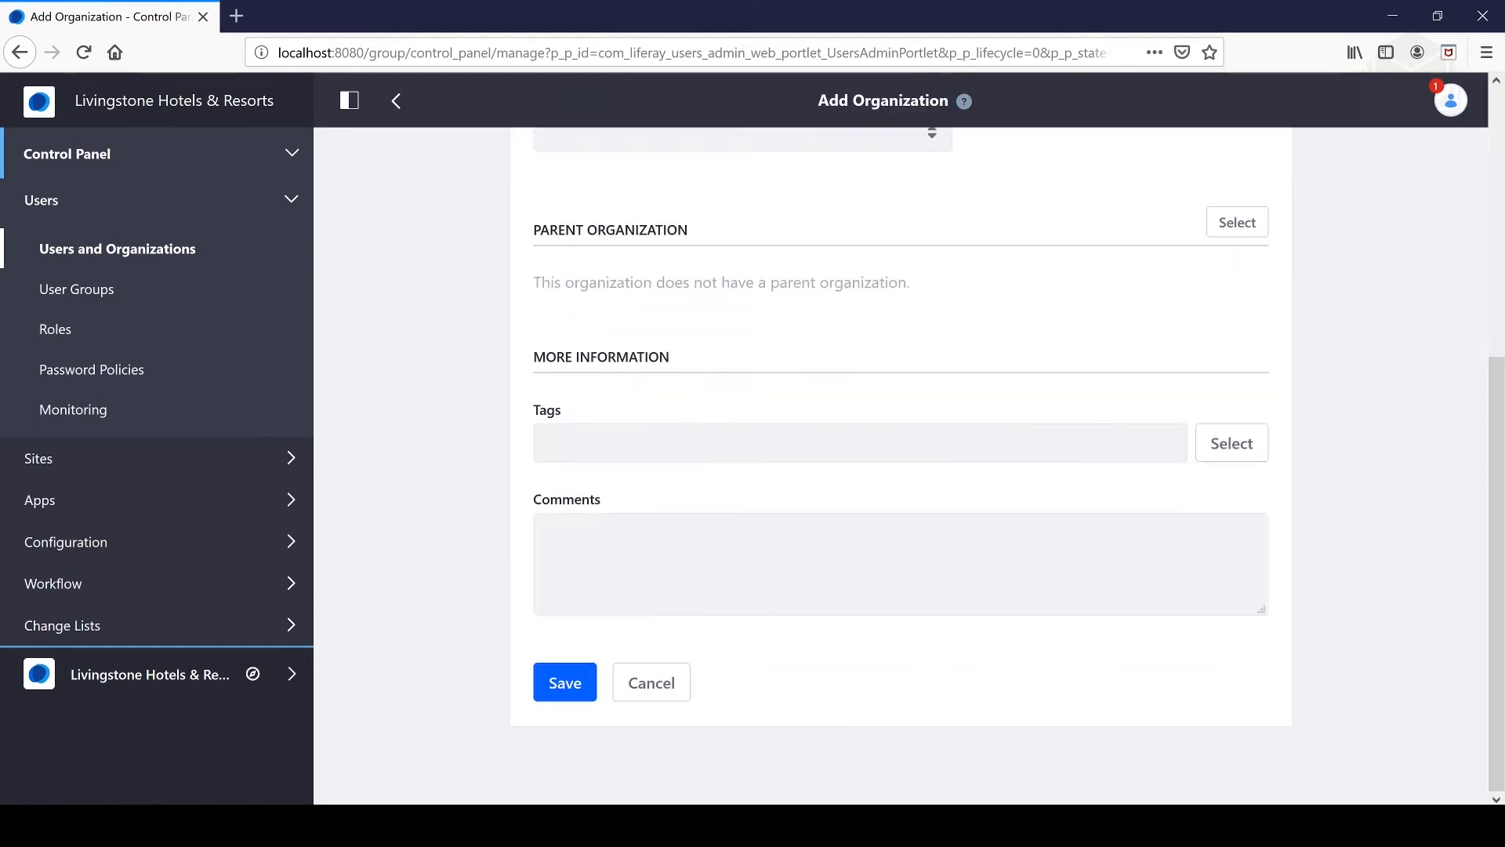
click(861, 443)
text(united states)
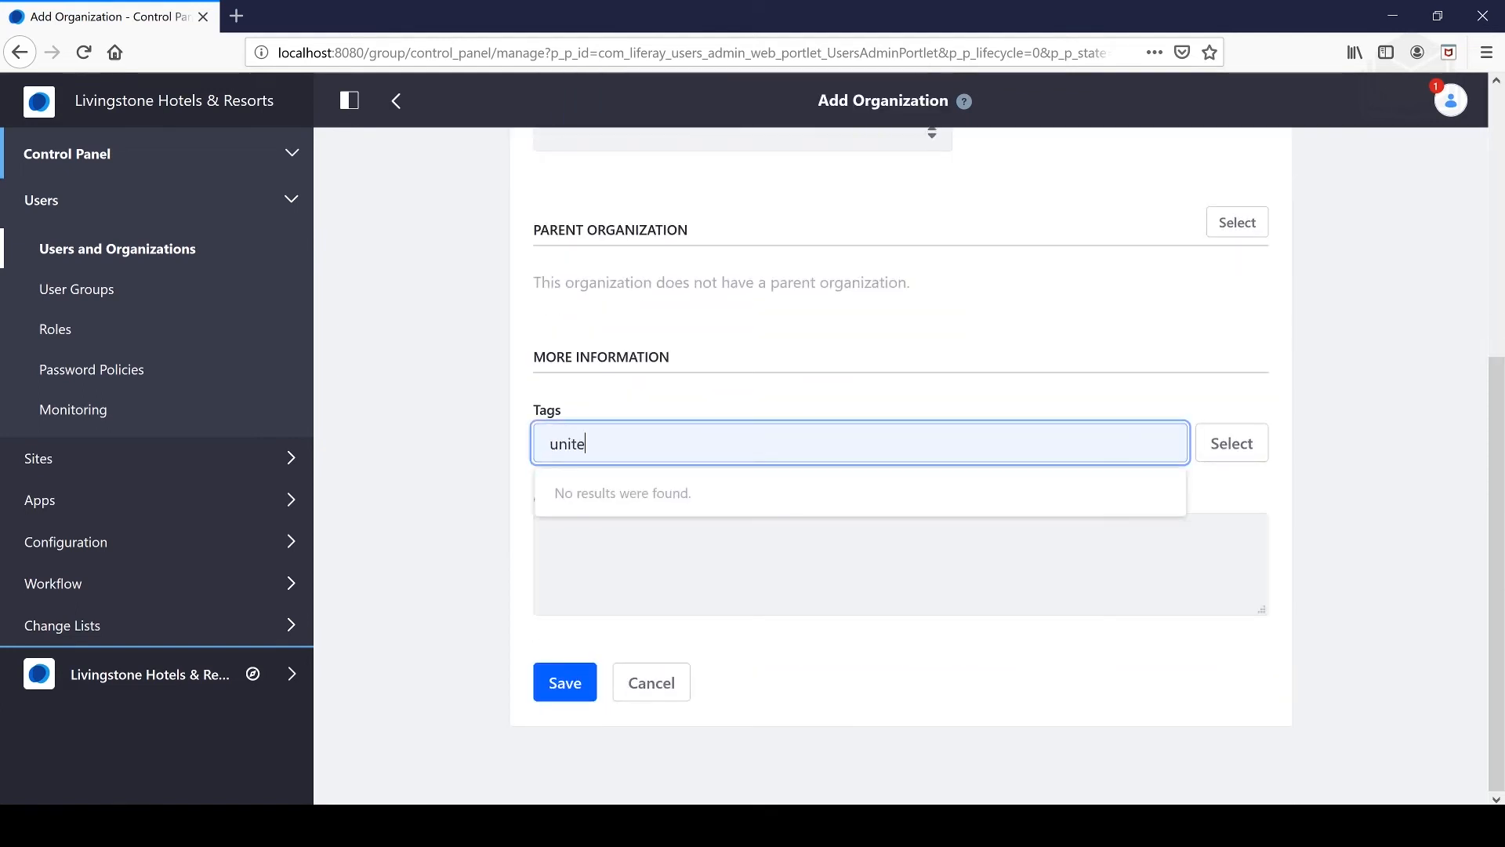
click(716, 502)
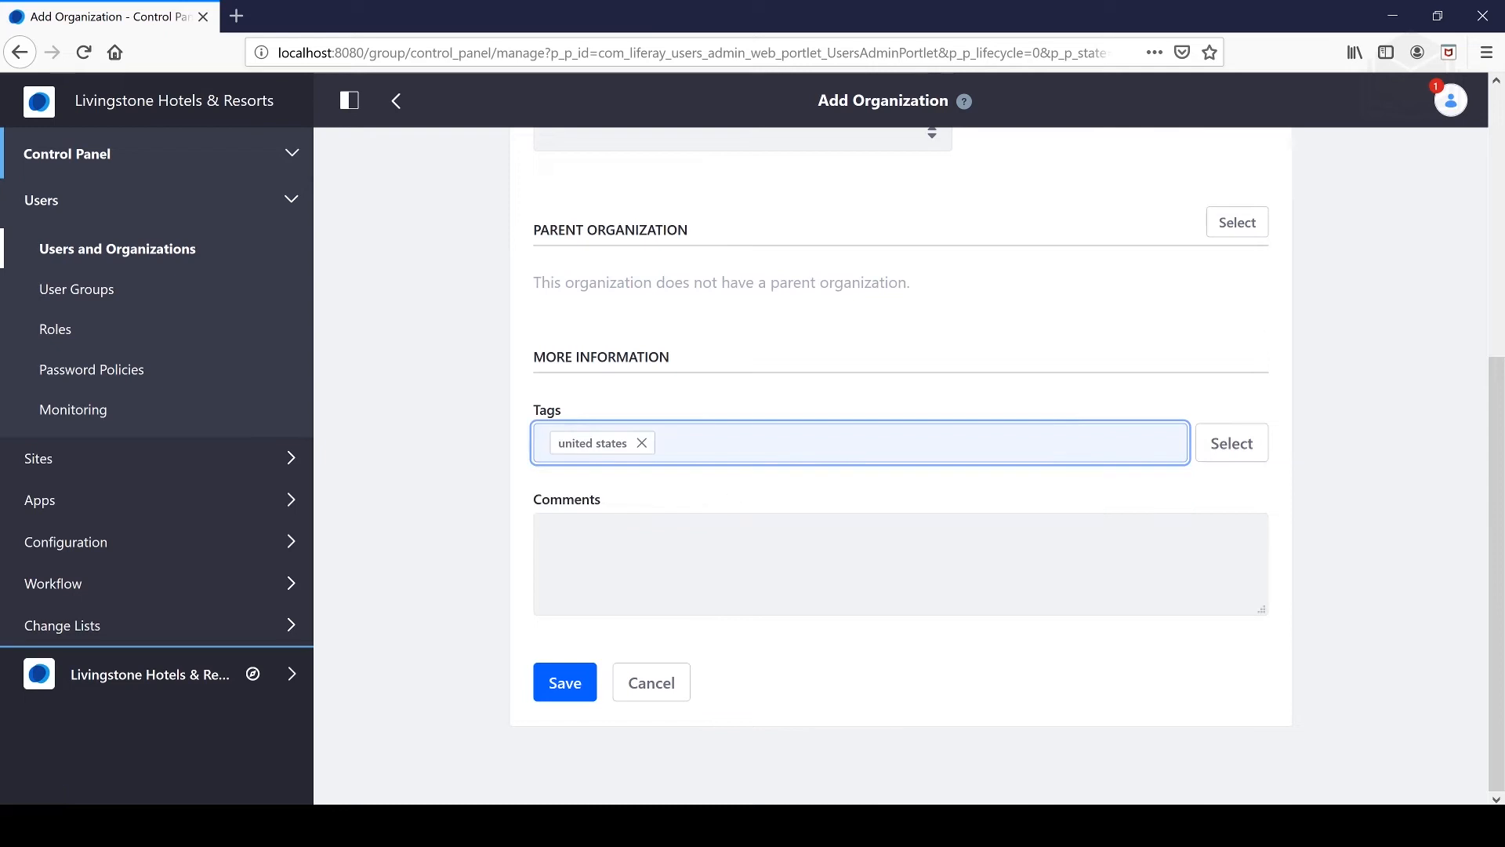
scroll(773, 470, up, 4)
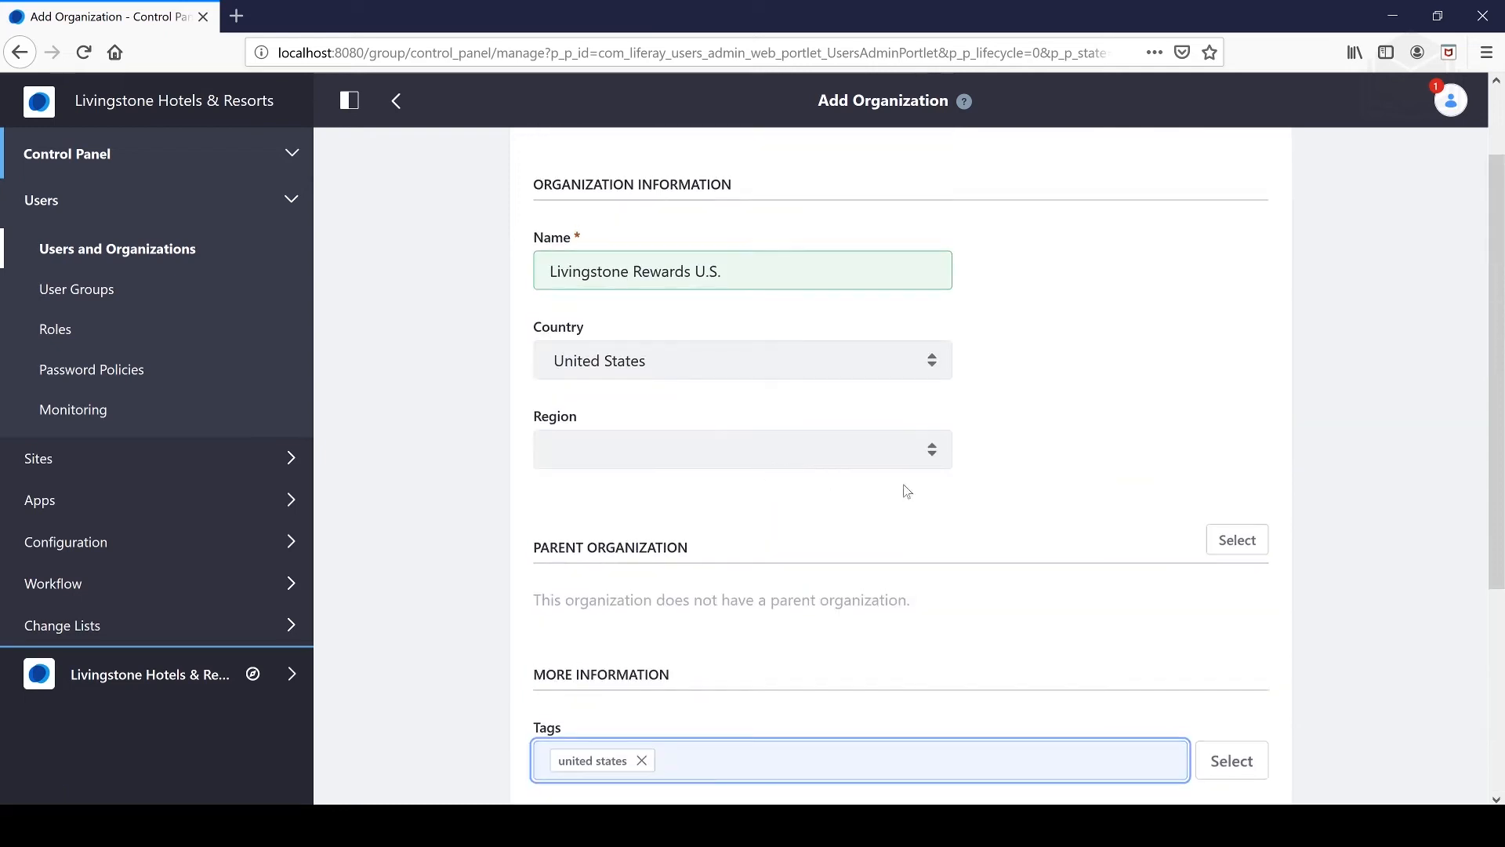
click(1235, 542)
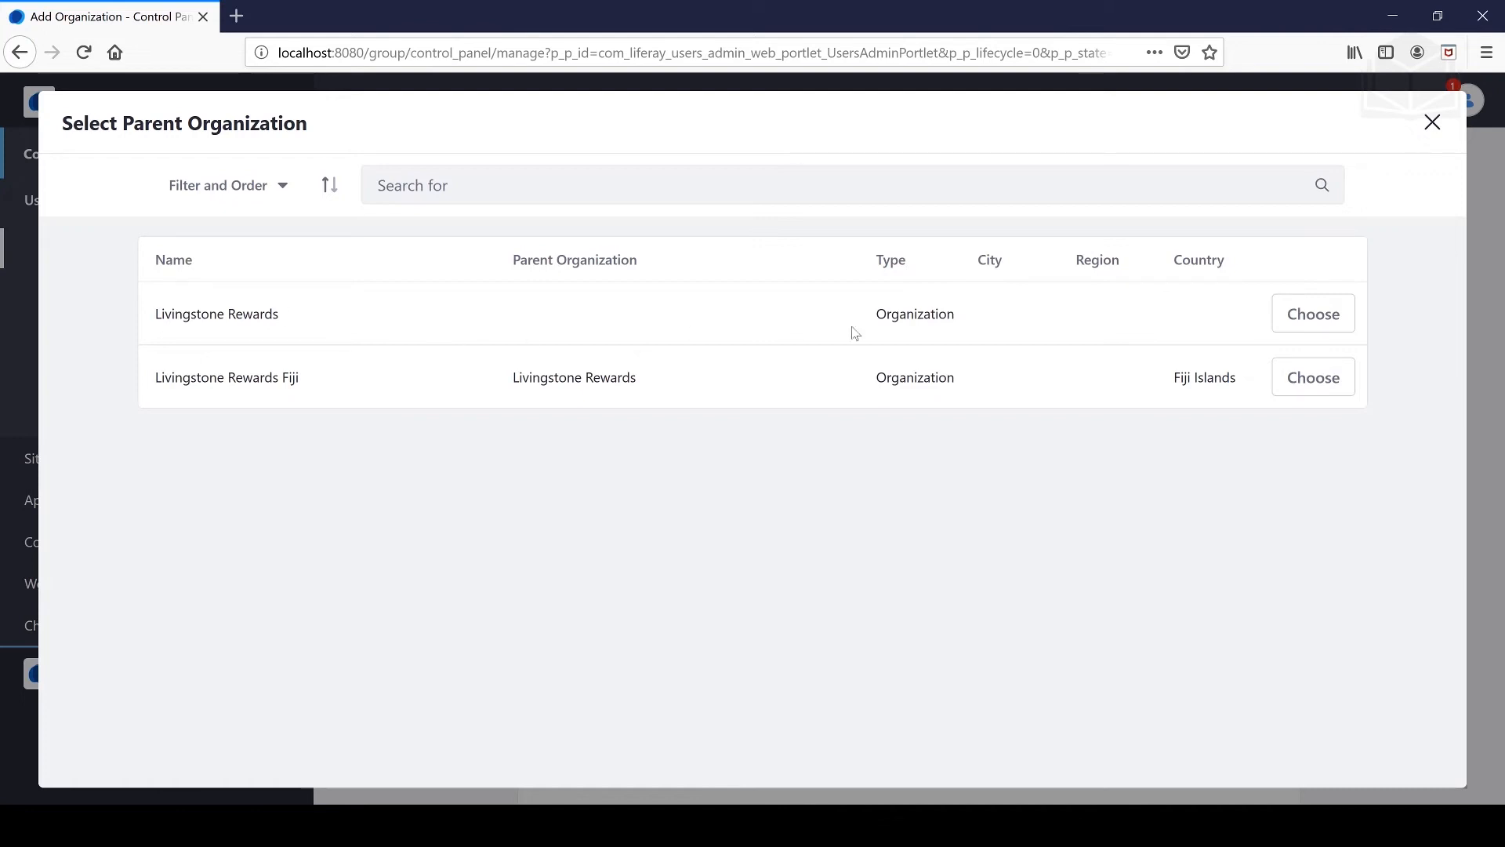
click(1333, 314)
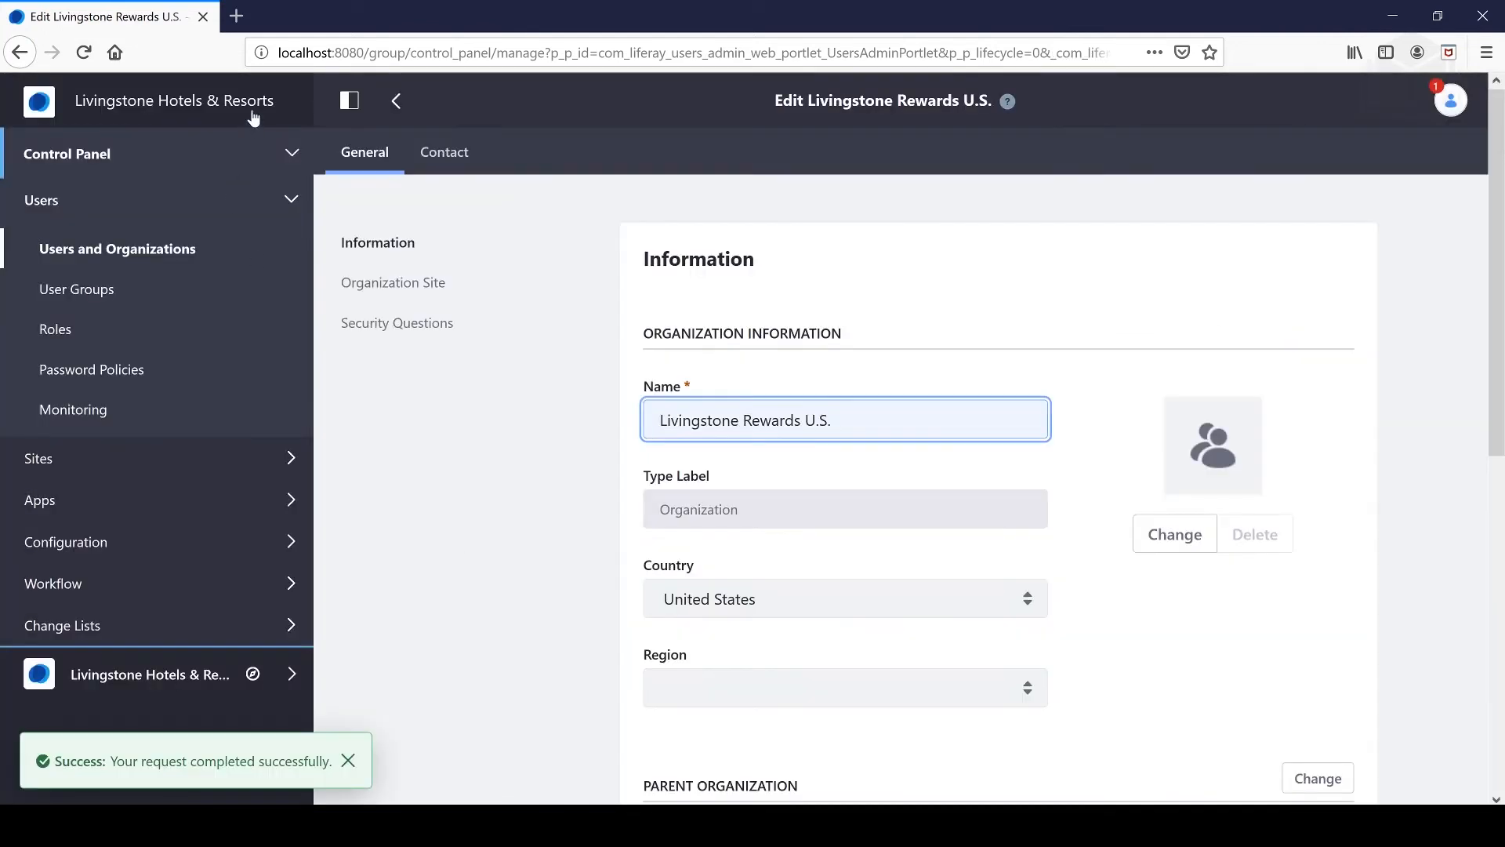
- From the Organizations list, open Livingstone Rewards and show the Livingstone Rewards Fiji row's actions
click(161, 252)
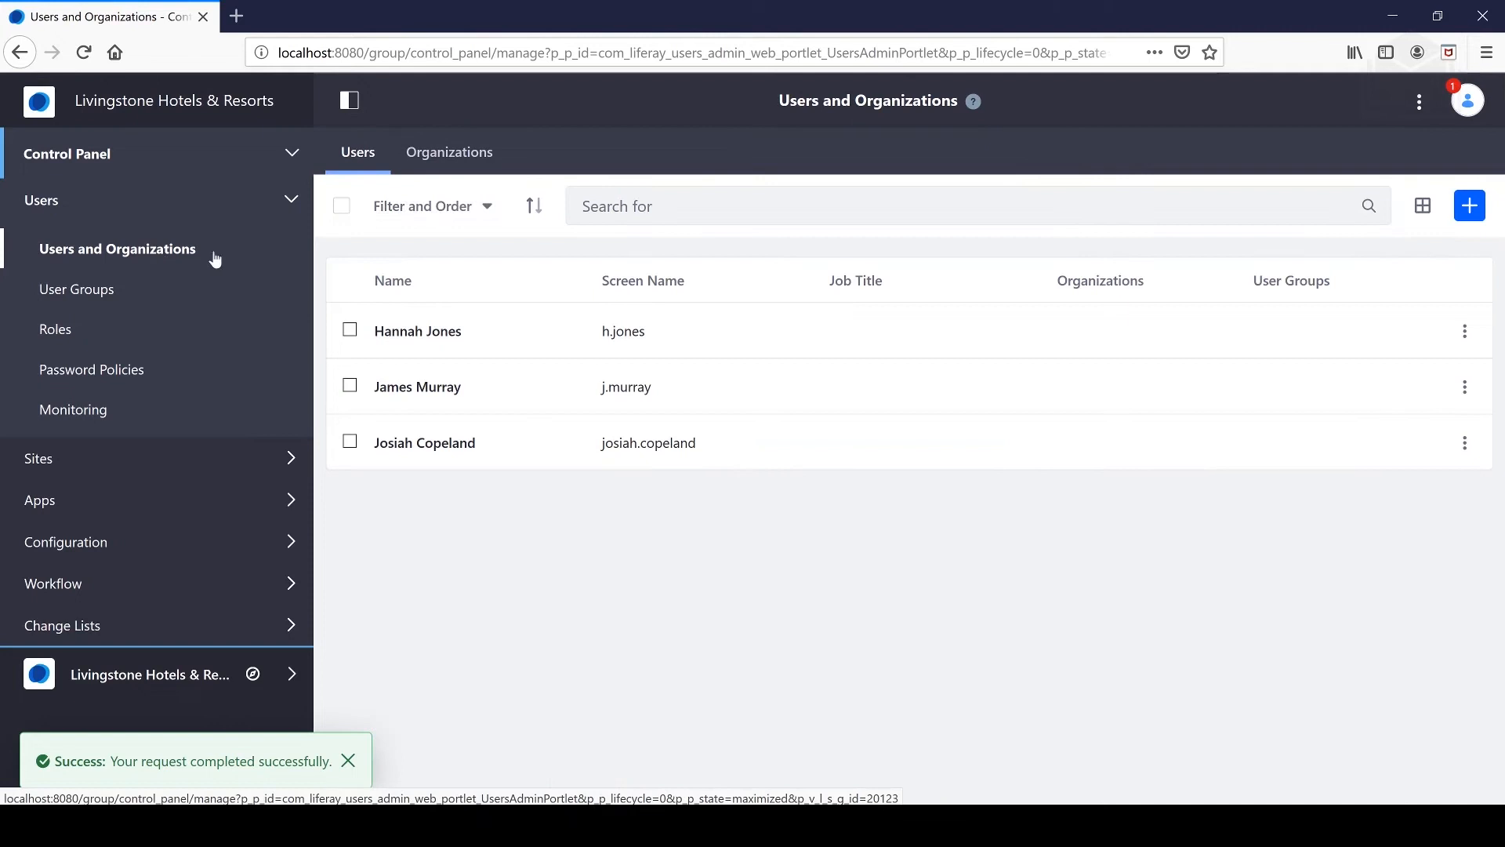
click(449, 152)
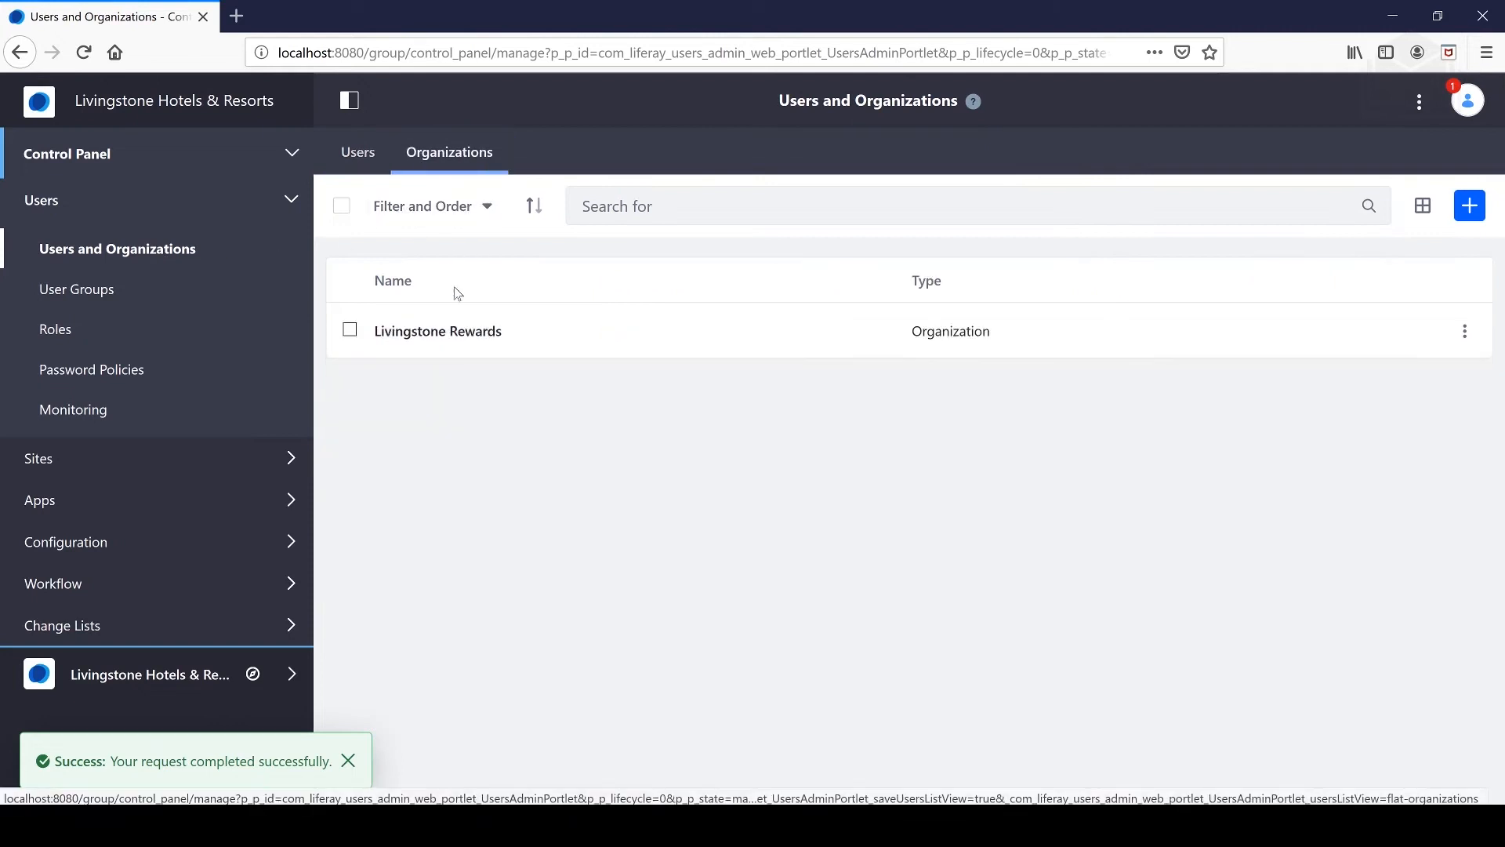
click(460, 334)
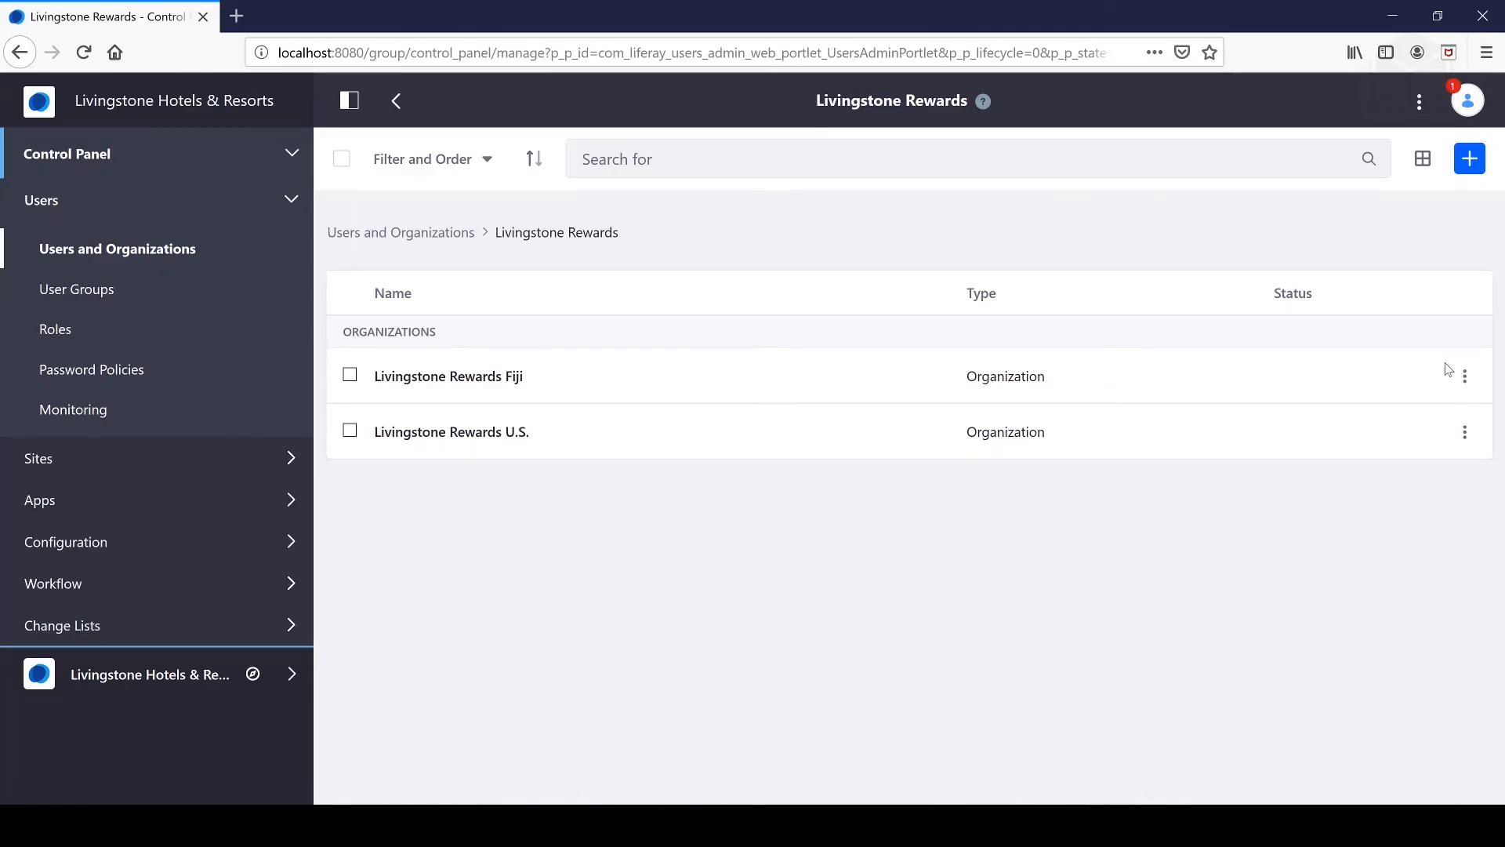
click(1465, 377)
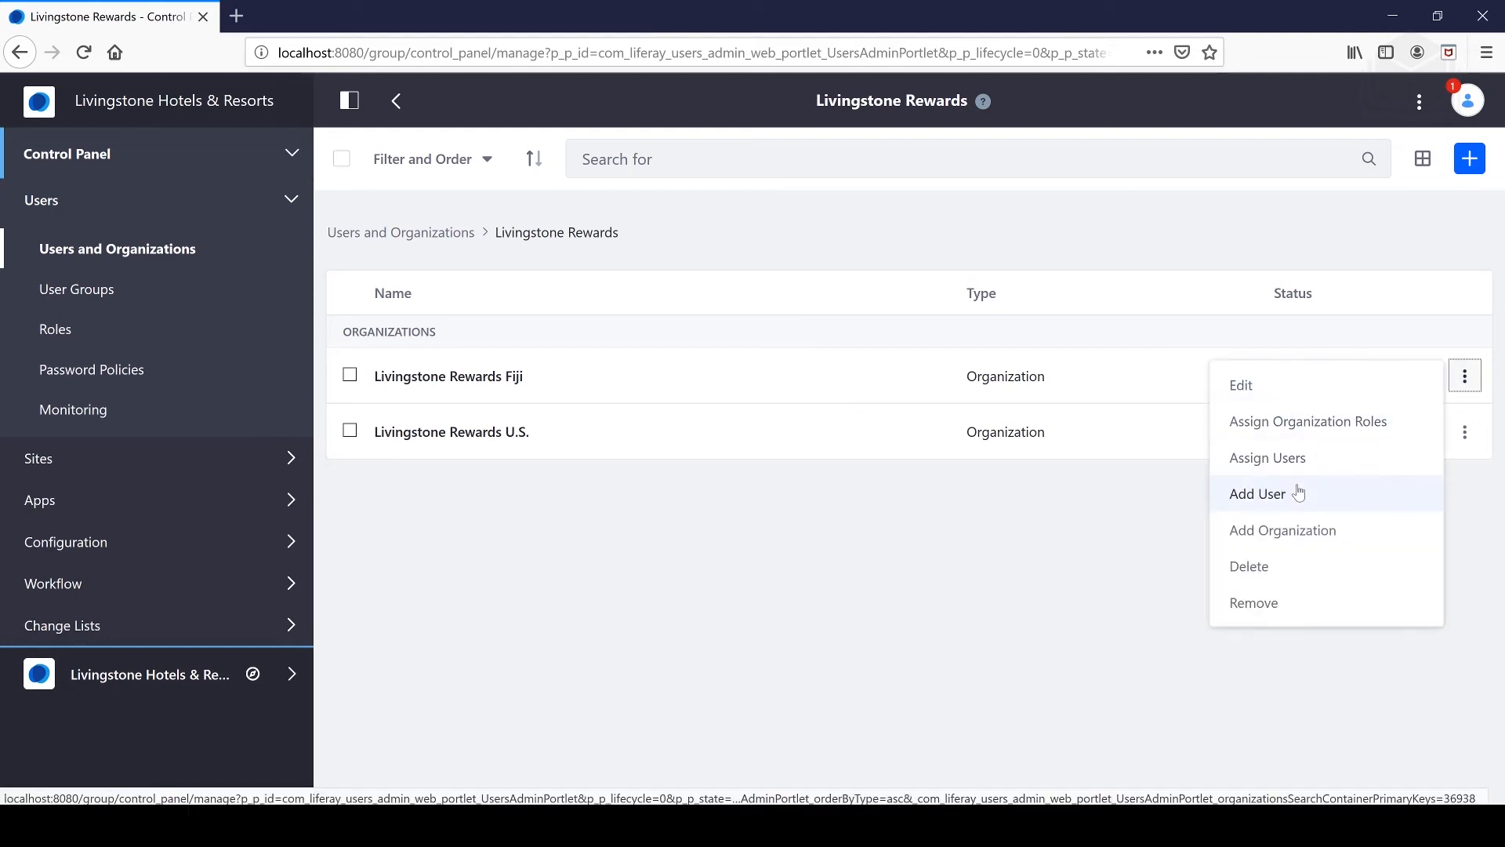
- Create and save a Livingstone Rewards Fiji organization site with Intranet Site private pages
click(1297, 392)
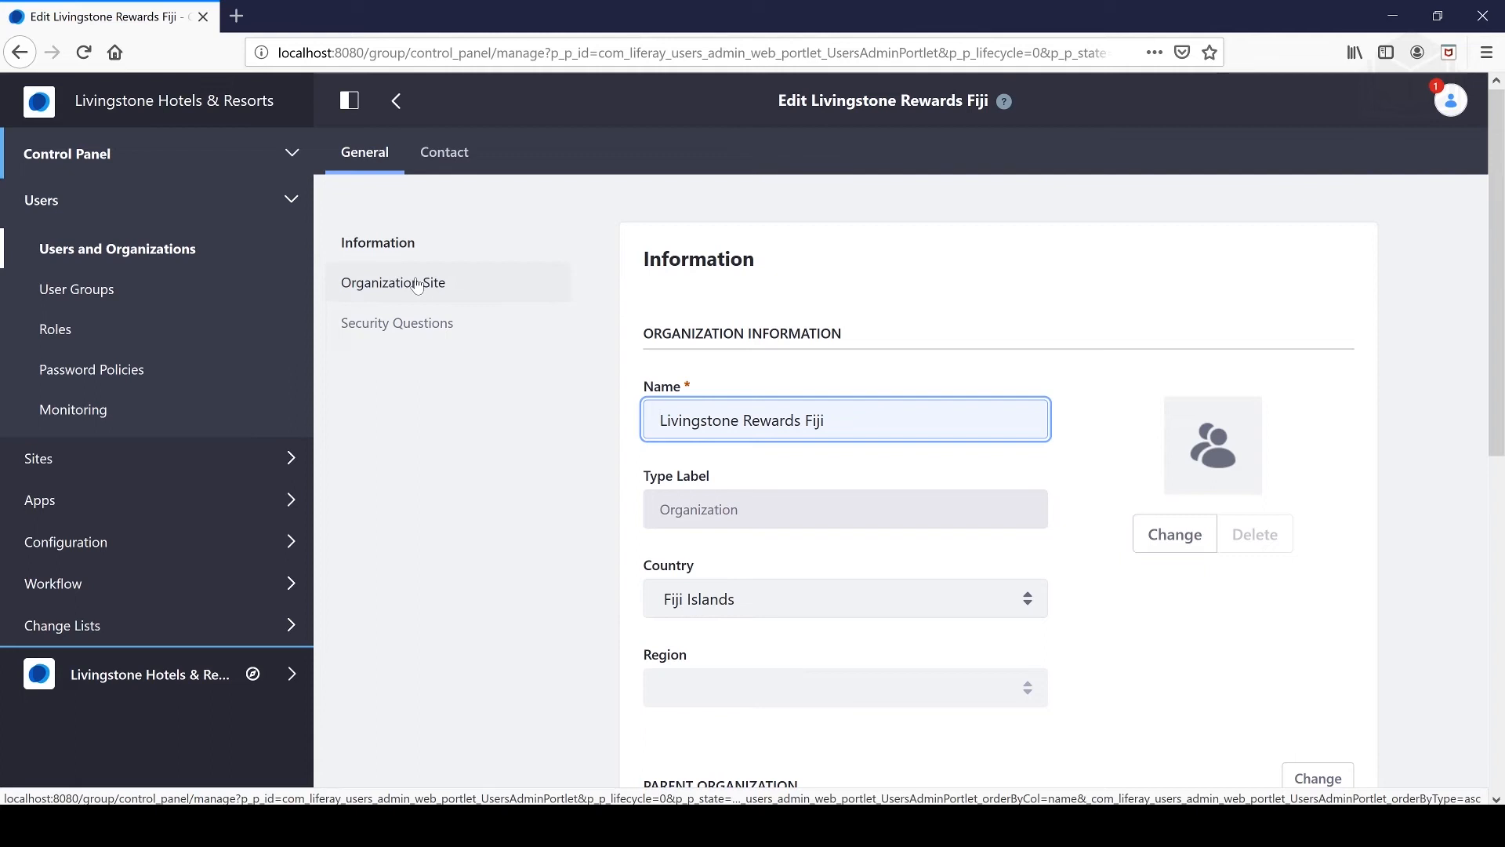
click(422, 284)
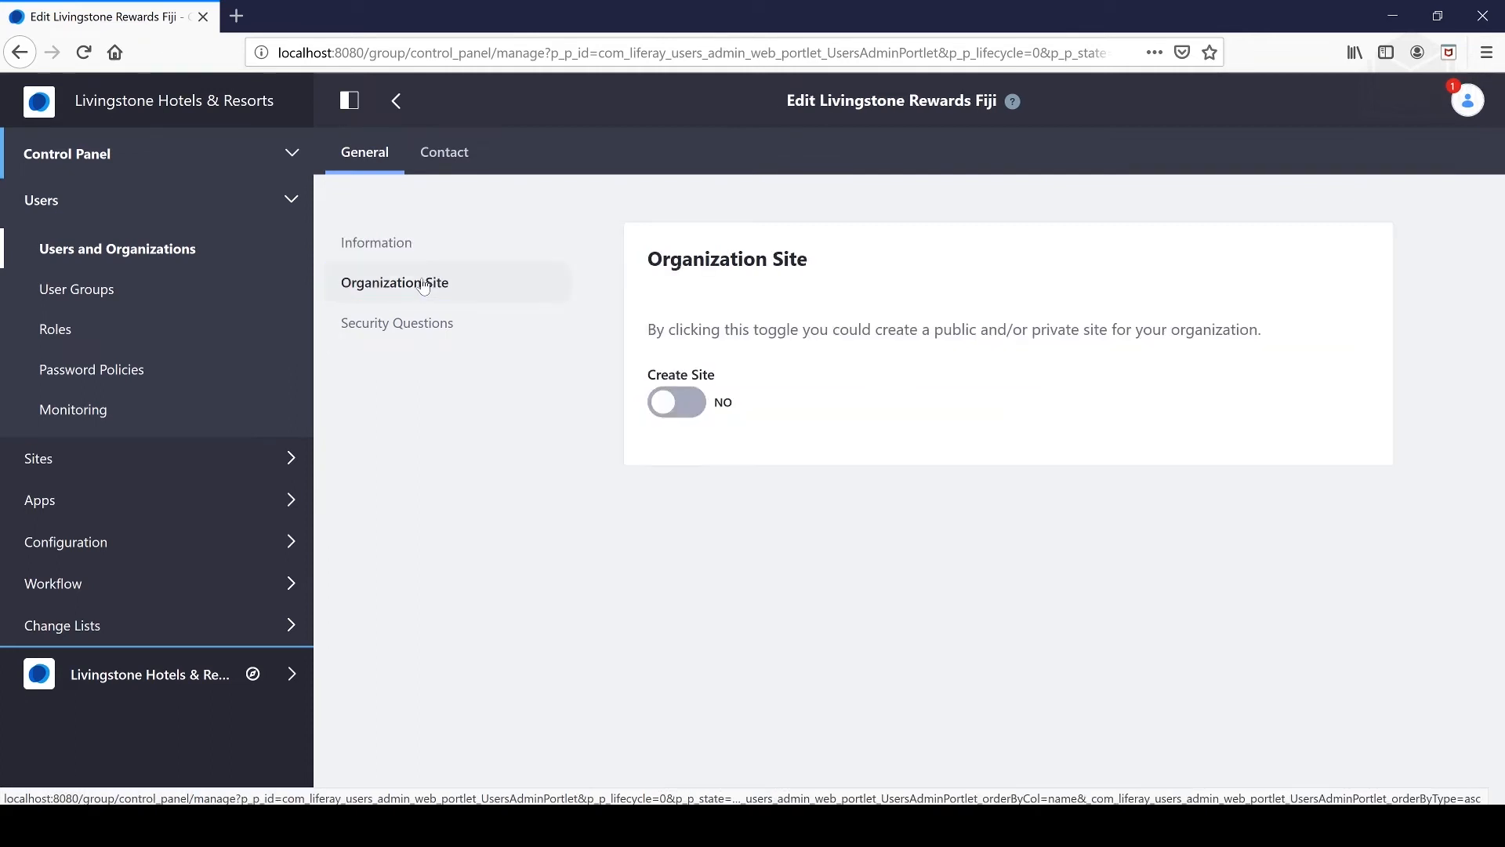
click(667, 405)
scroll(841, 407, down, 3)
scroll(841, 407, up, 3)
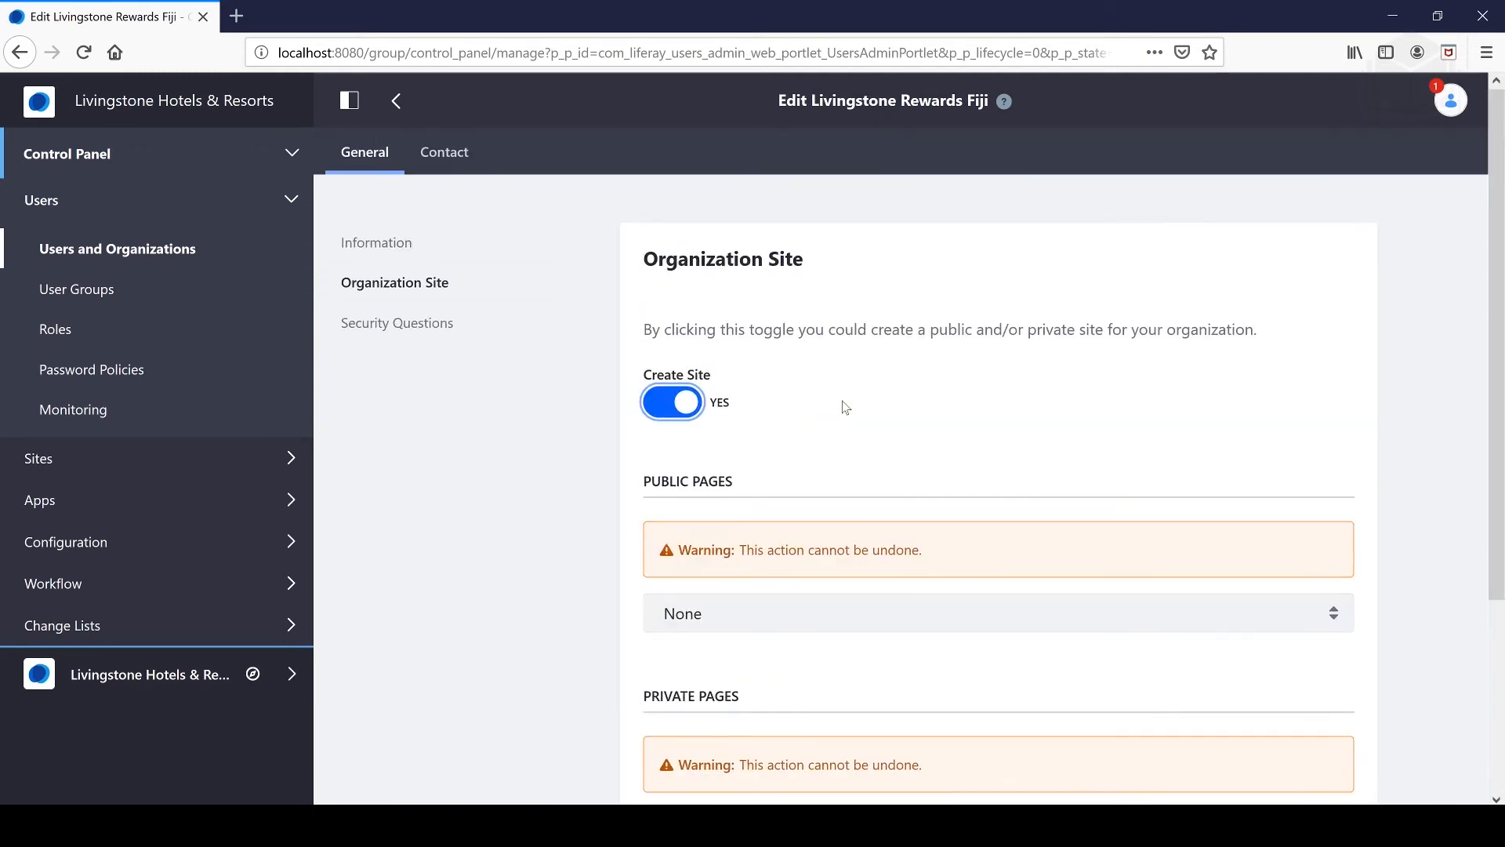
scroll(836, 407, down, 3)
scroll(840, 407, up, 3)
scroll(840, 407, down, 3)
click(746, 573)
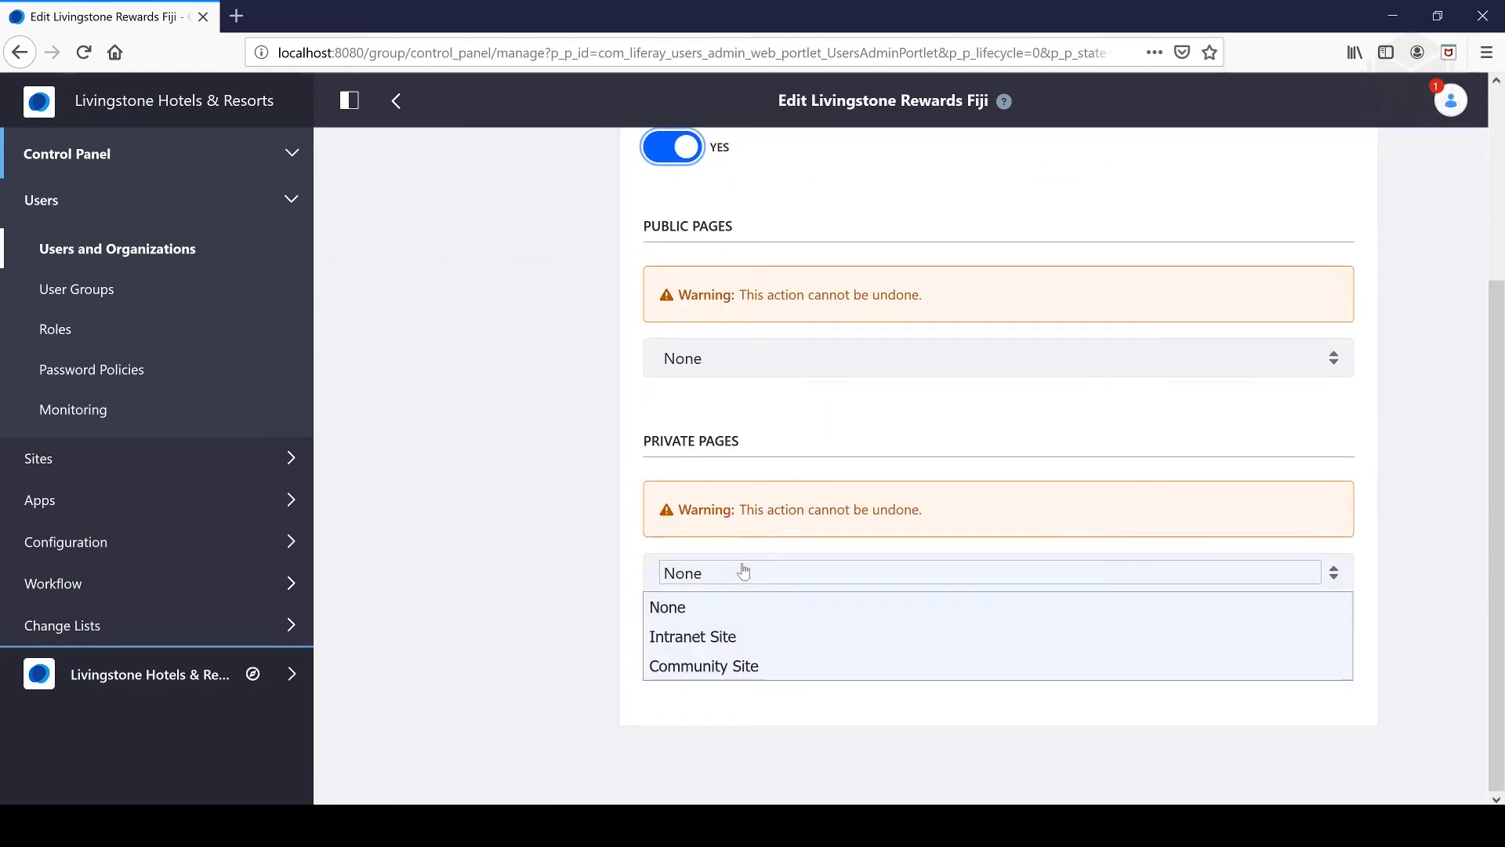
click(723, 639)
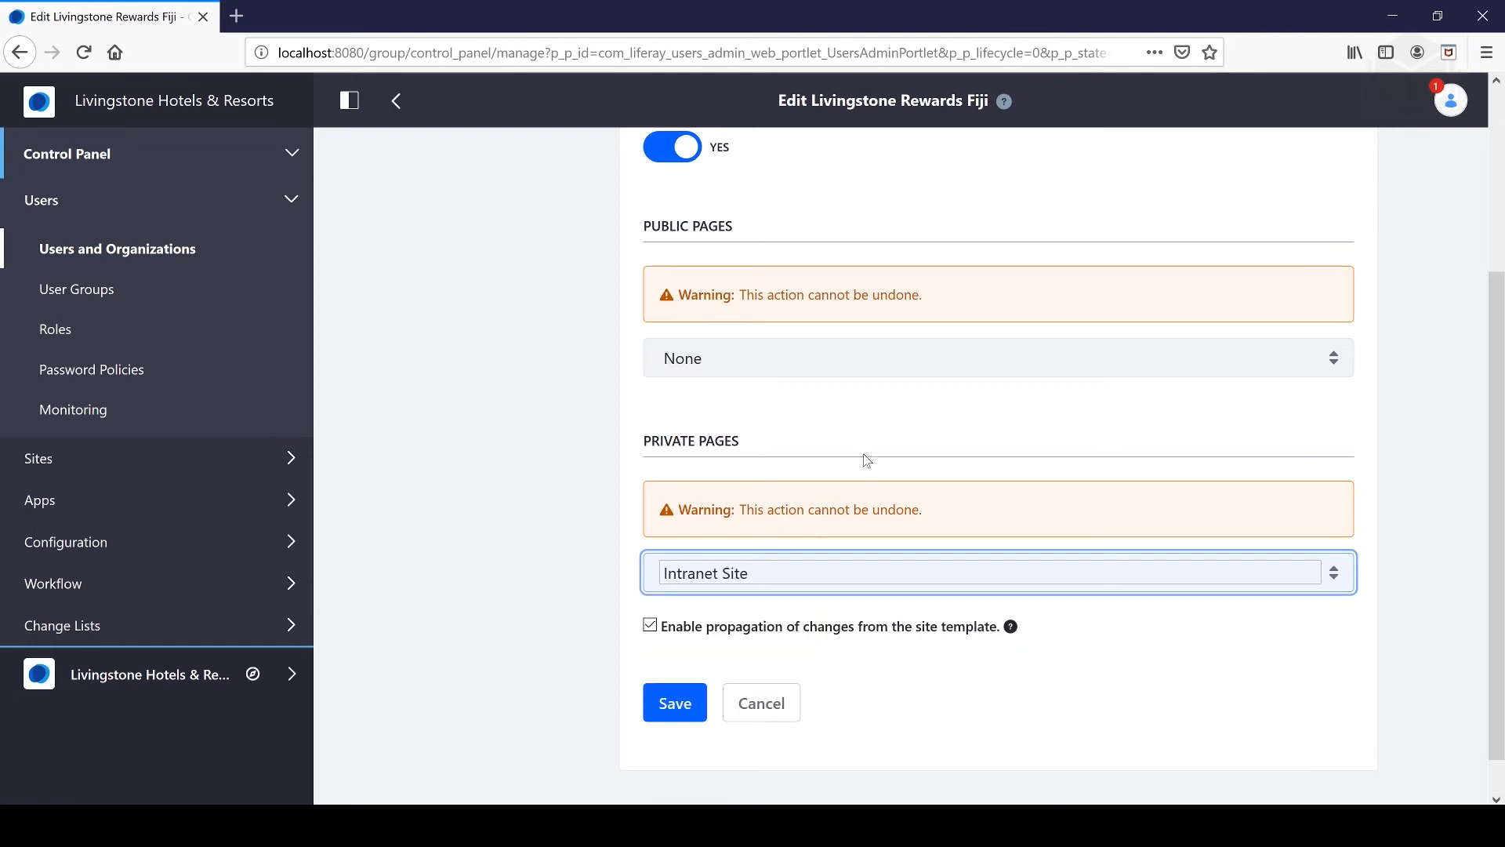
click(683, 704)
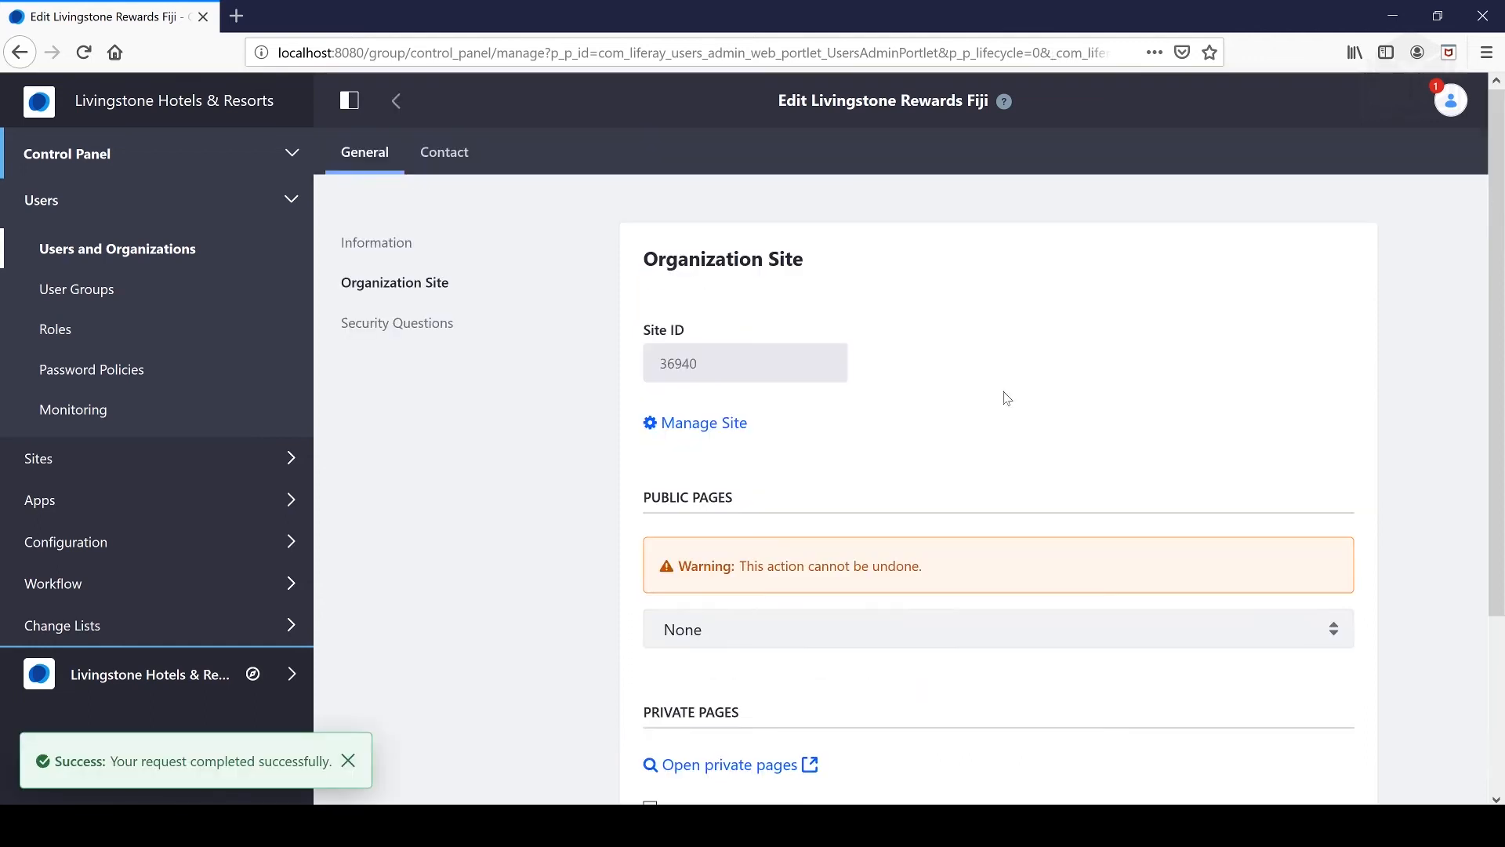
- Return to the Organizations list in Users and Organizations
scroll(1005, 401, down, 3)
scroll(1001, 410, up, 3)
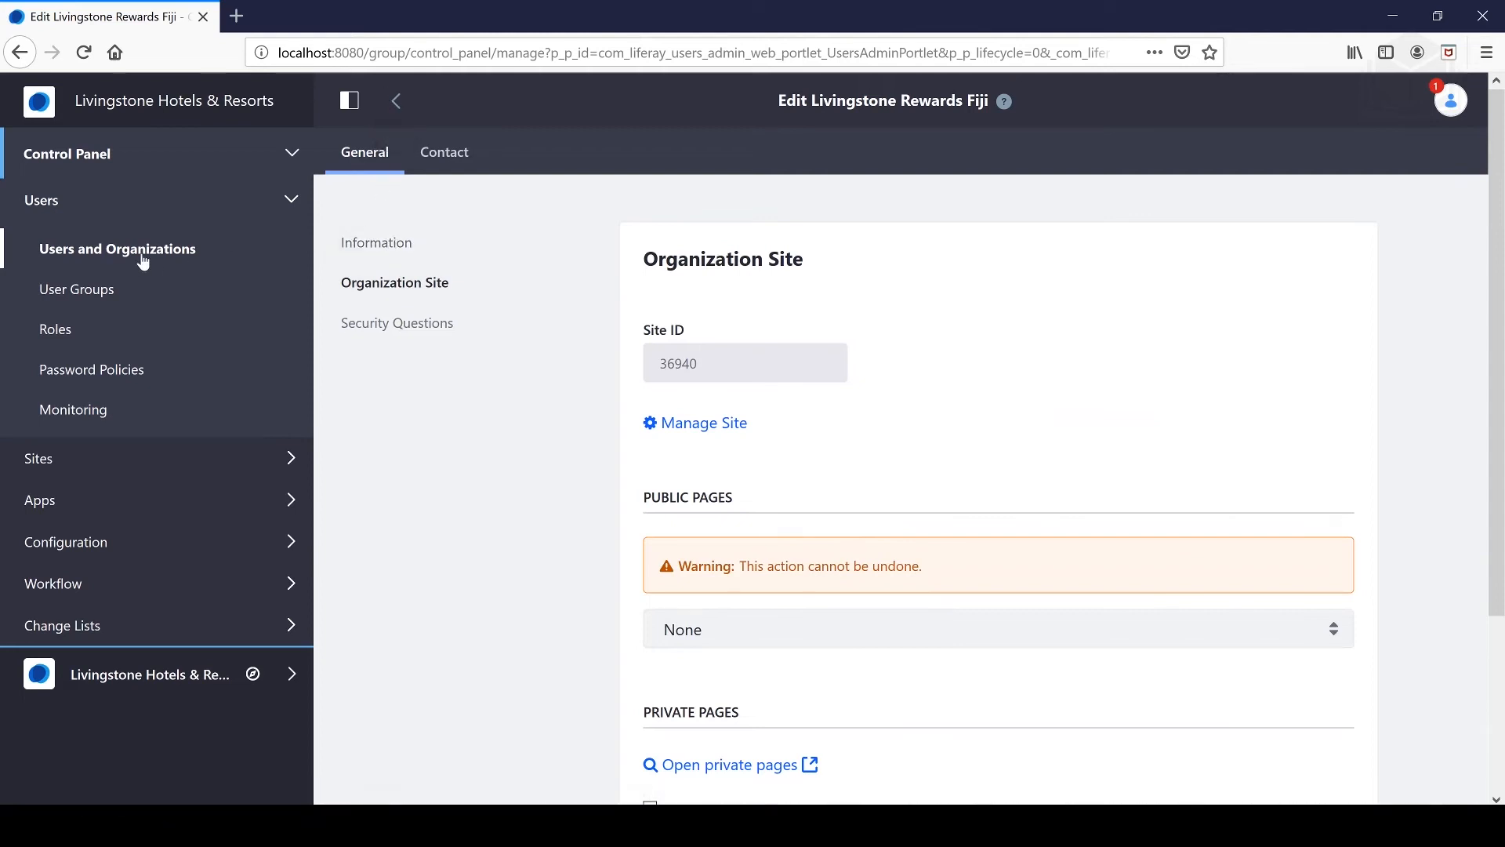
click(169, 257)
click(471, 159)
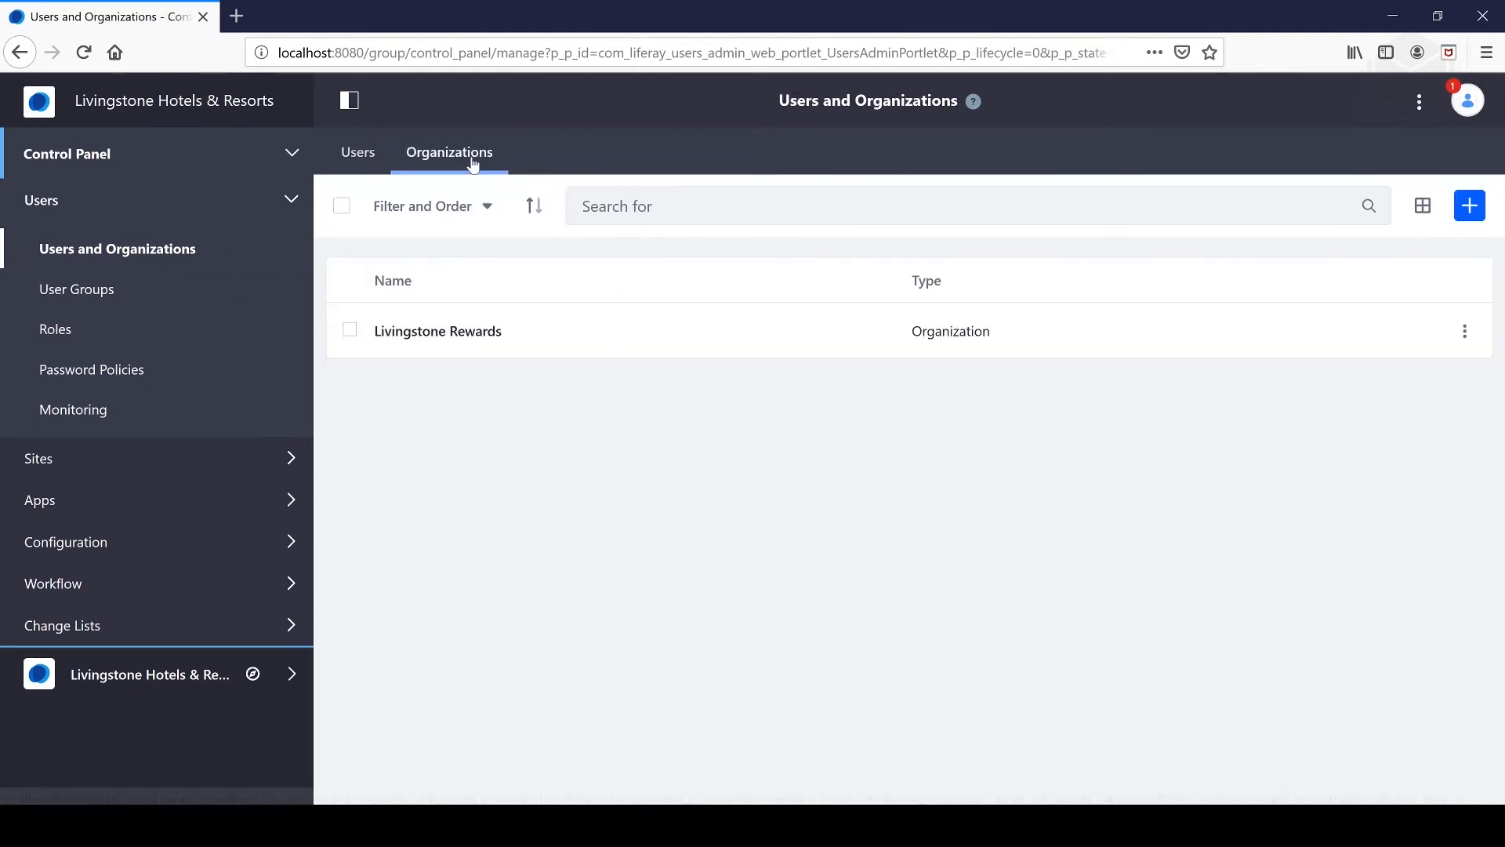
- Open the Livingstone Rewards organization and start editing its Livingstone Rewards U.S. suborganization
click(439, 331)
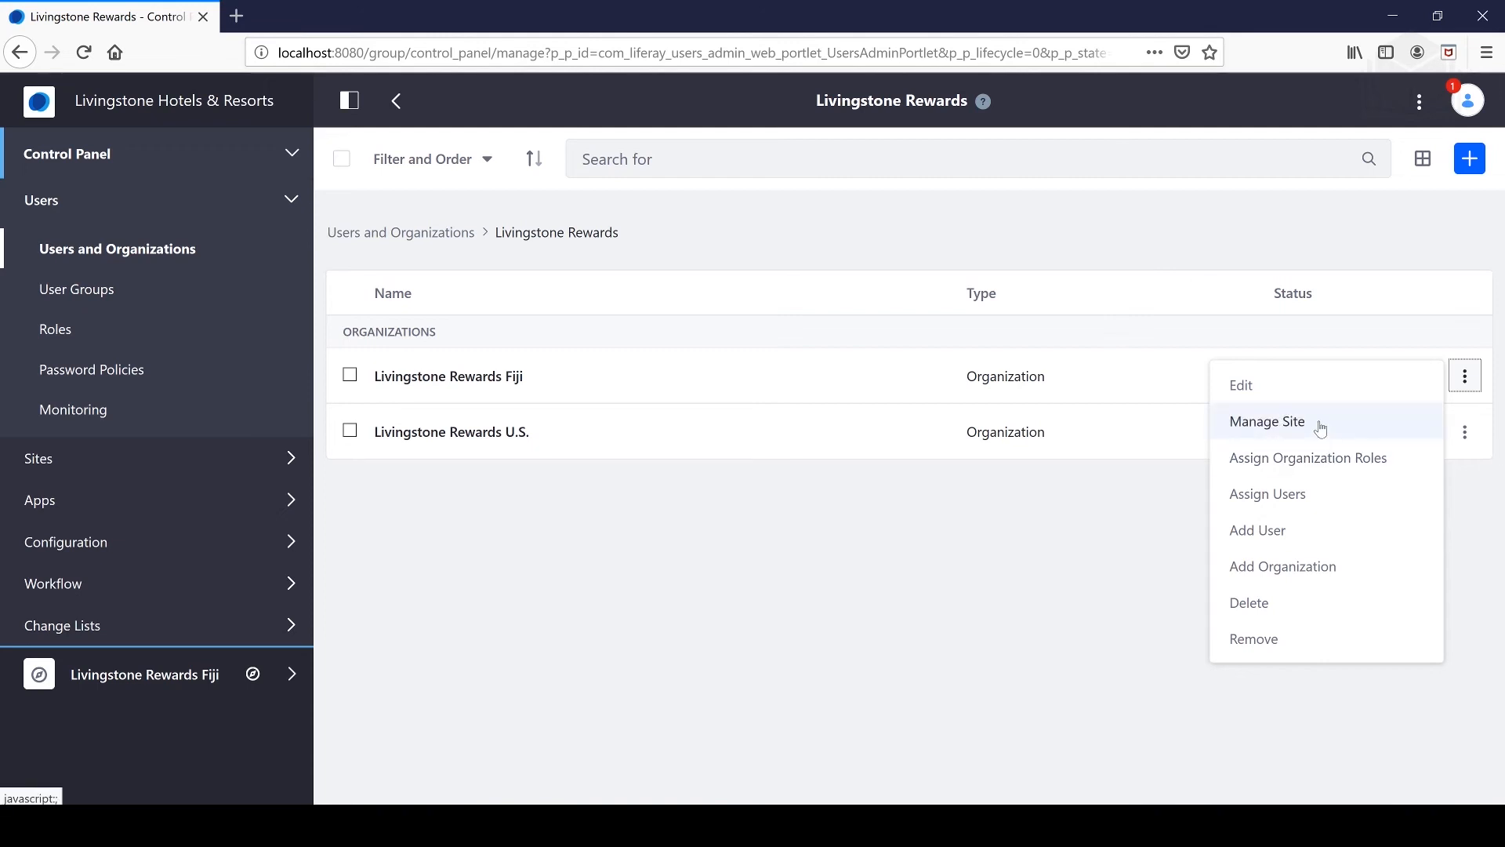
click(1465, 432)
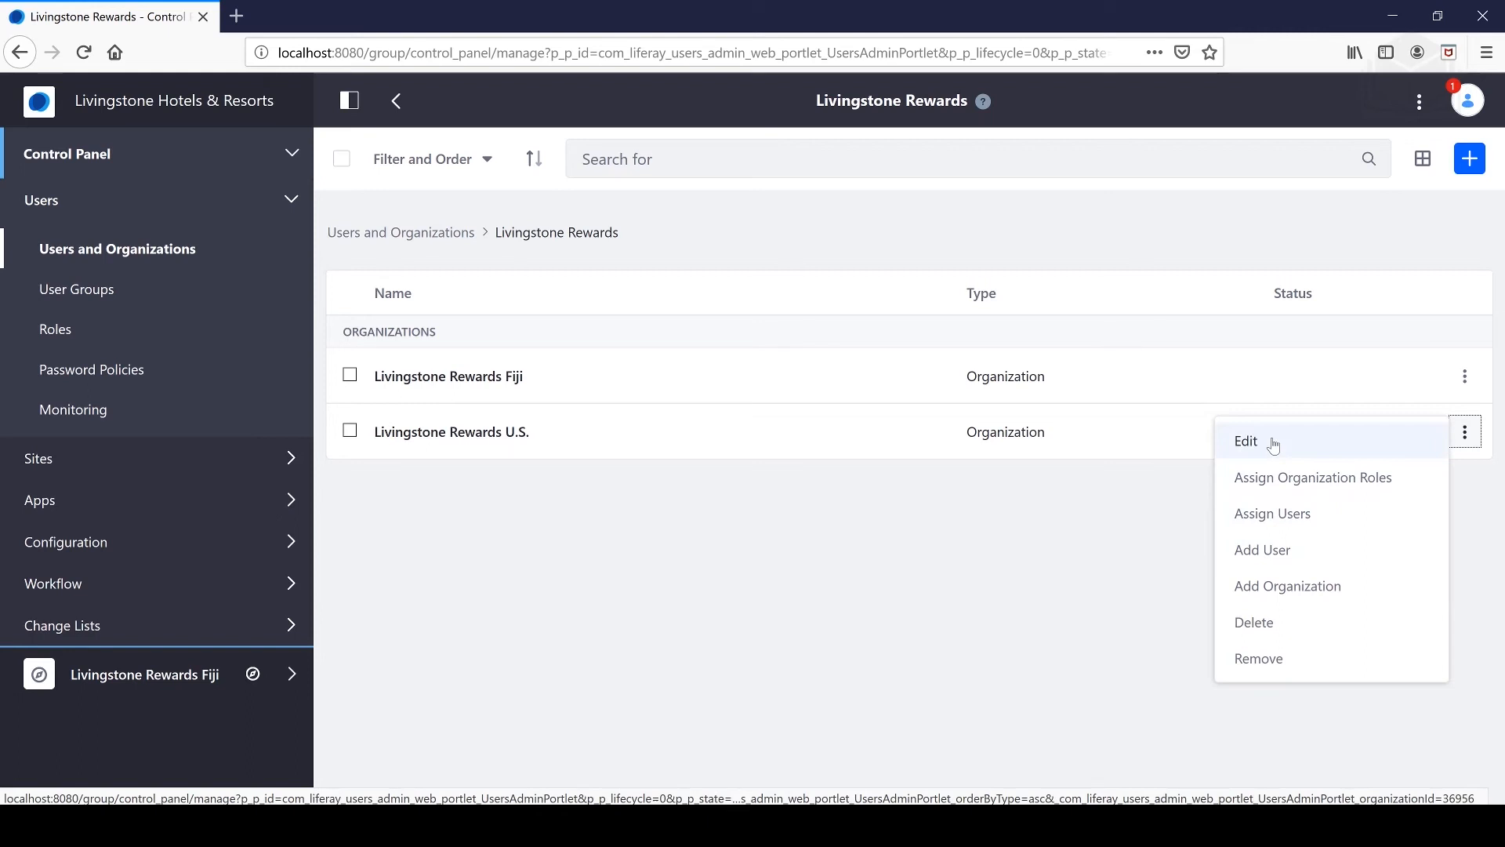
click(1247, 442)
- Turn on Create Site for Livingstone Rewards U.S. with Intranet Site private pages and save
click(403, 284)
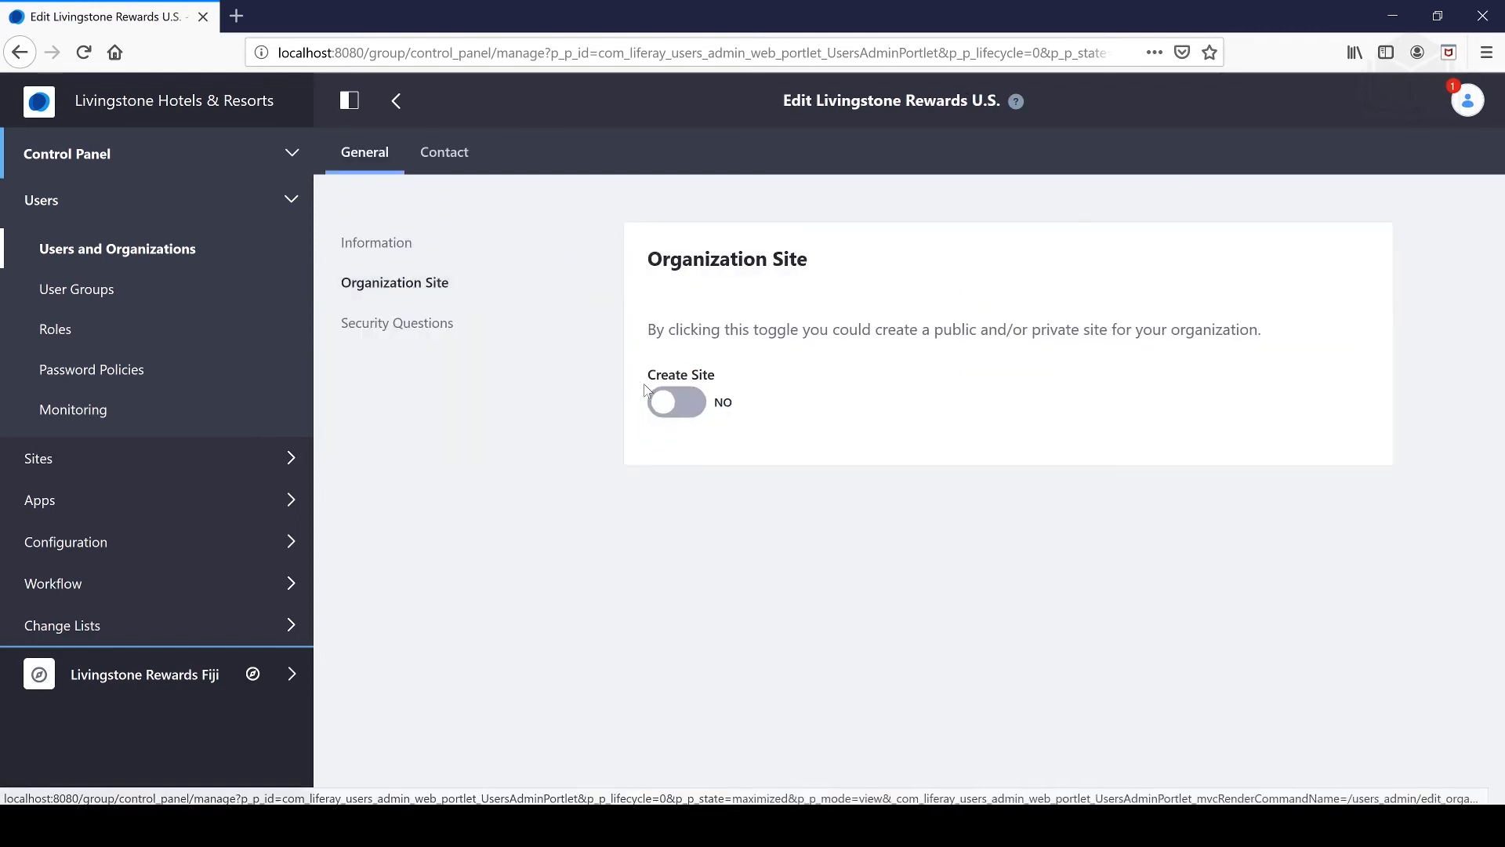
click(667, 405)
scroll(863, 471, down, 3)
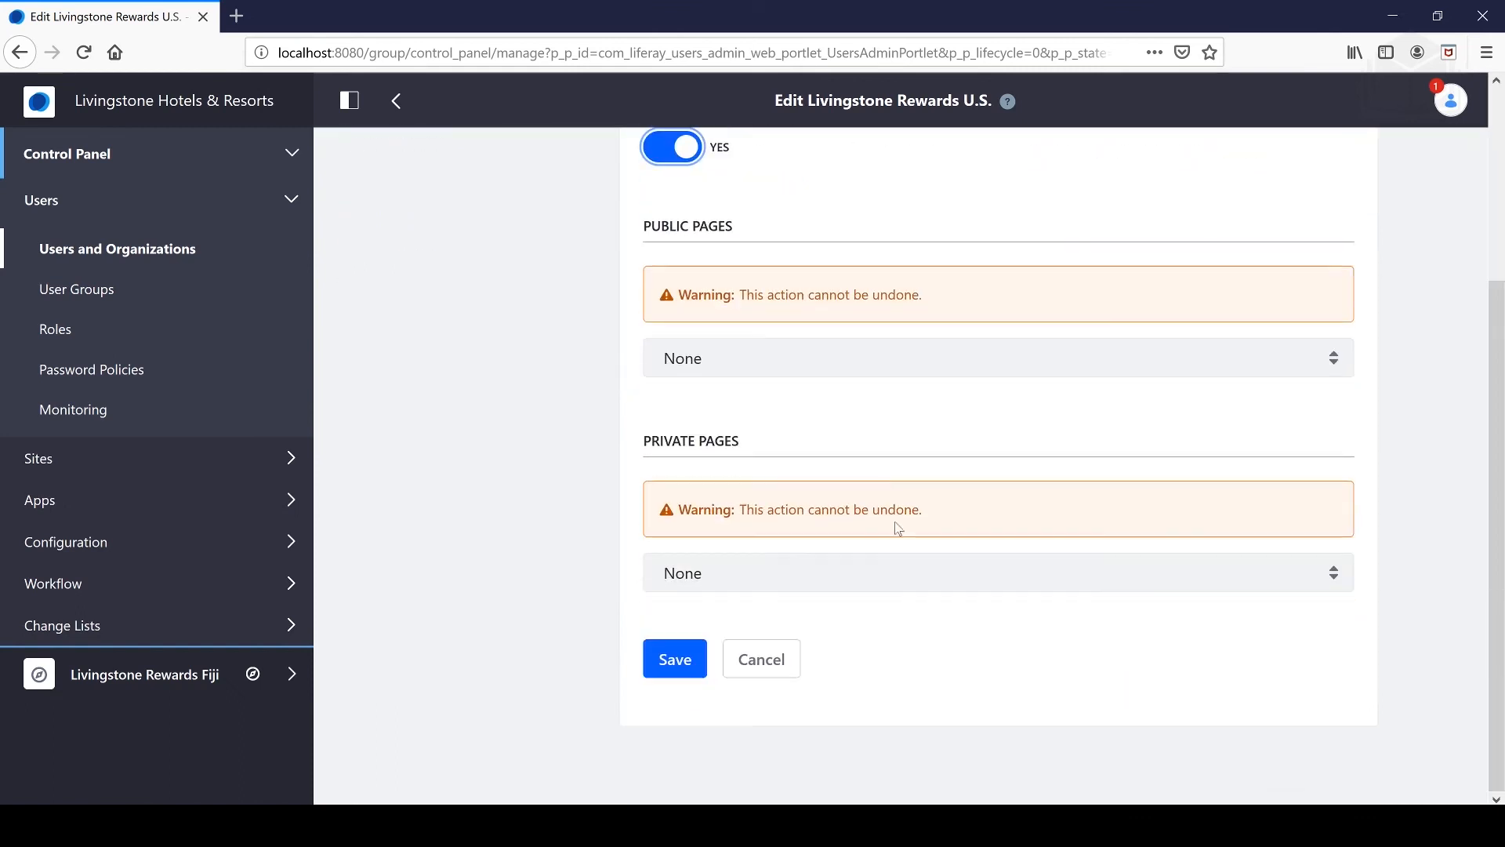
click(752, 571)
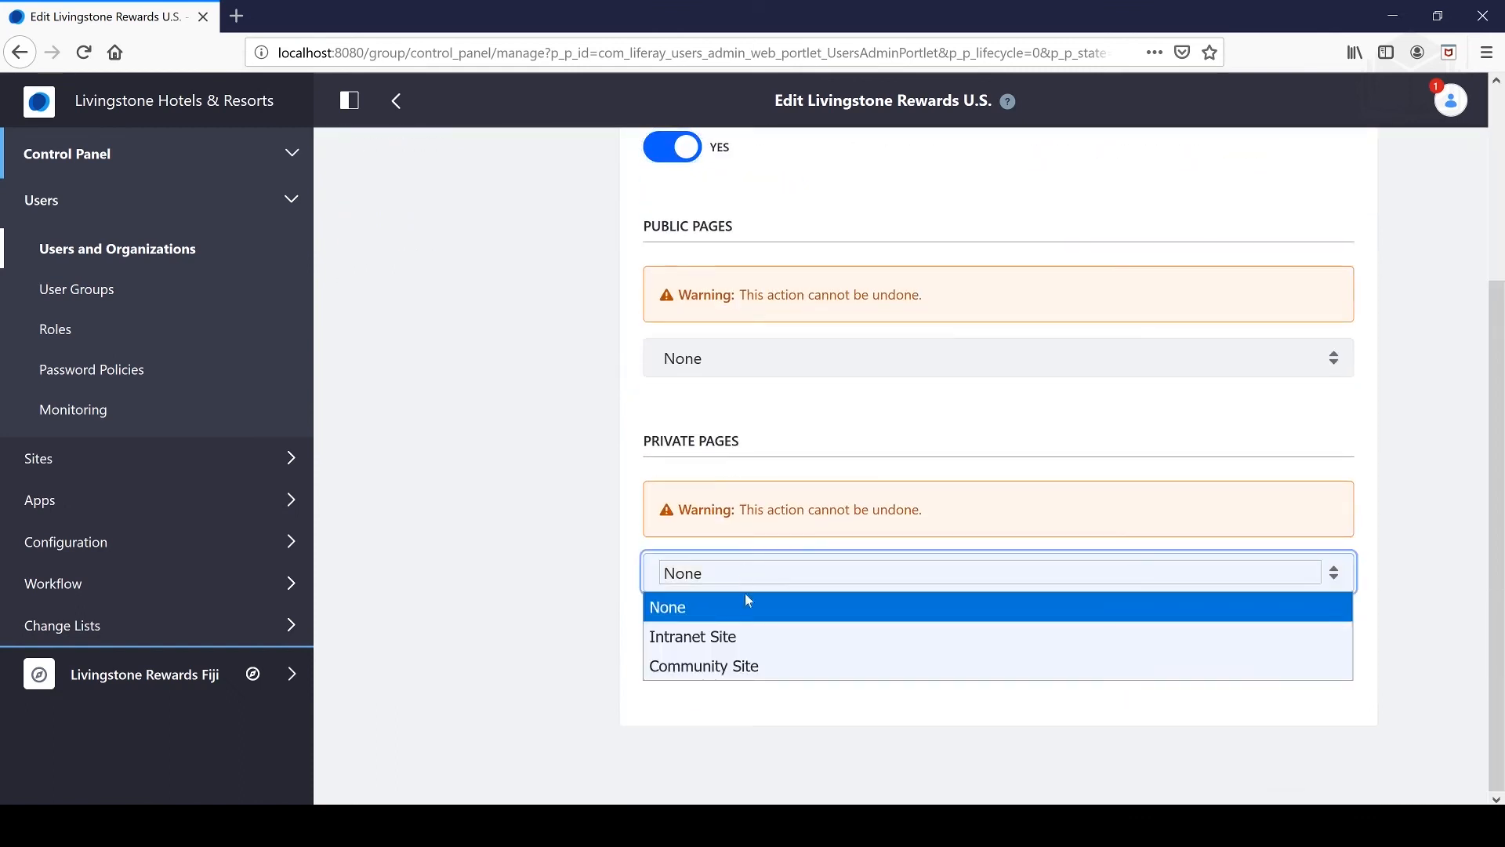
click(700, 637)
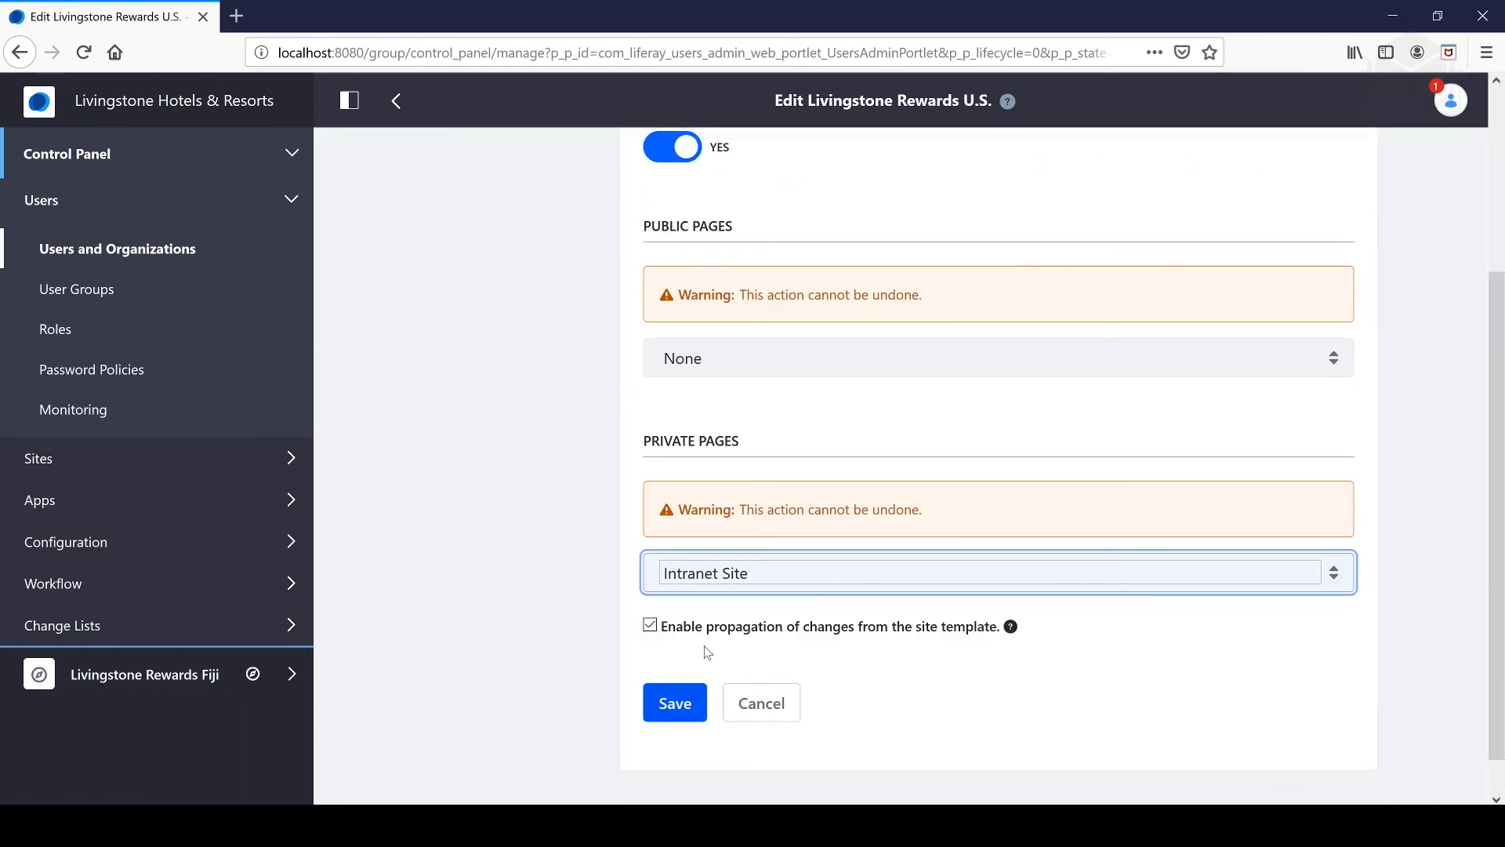
click(742, 575)
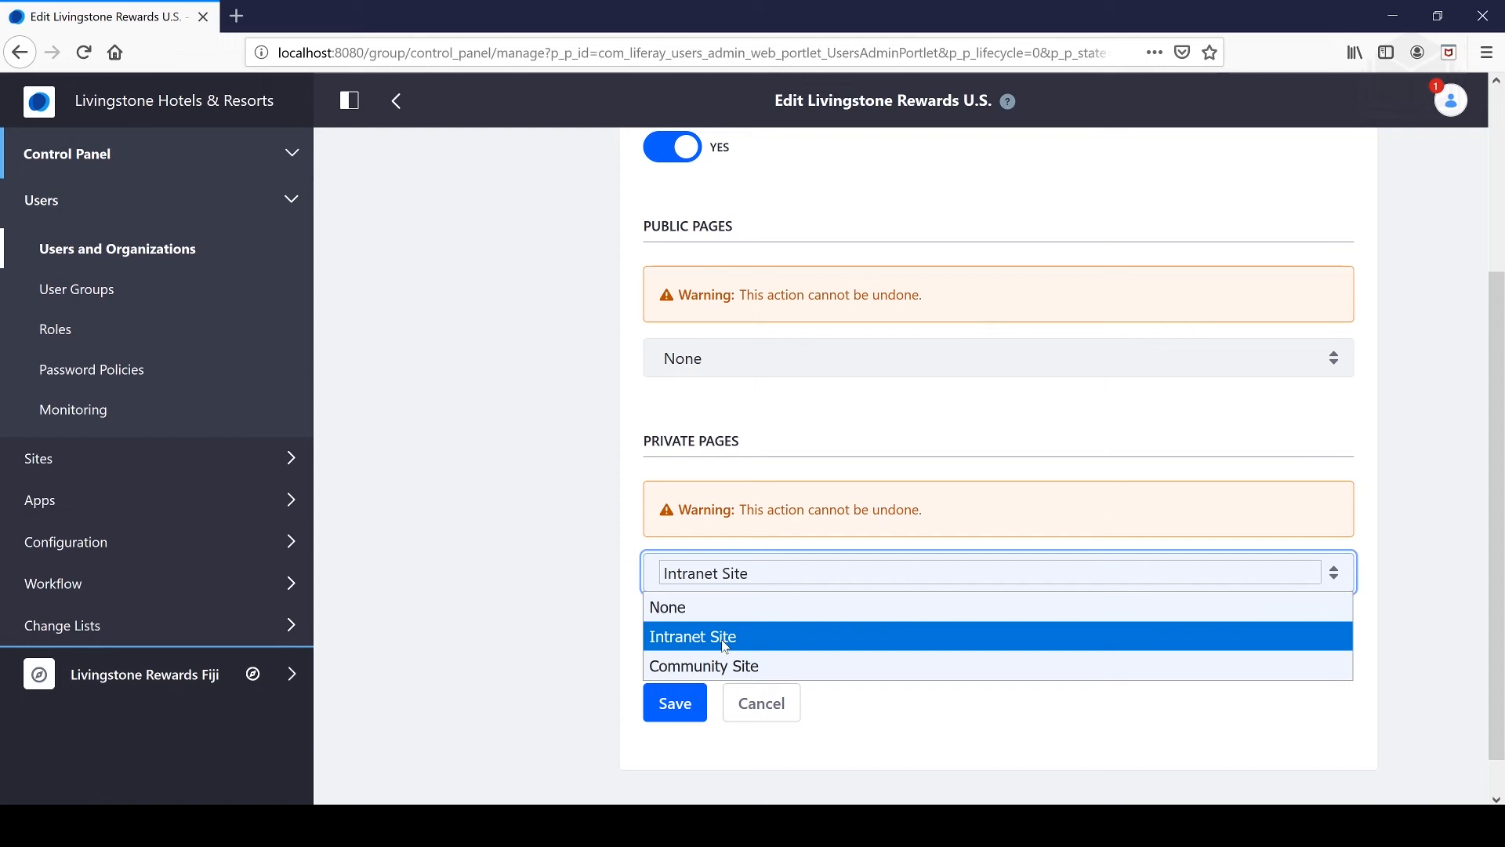
click(725, 647)
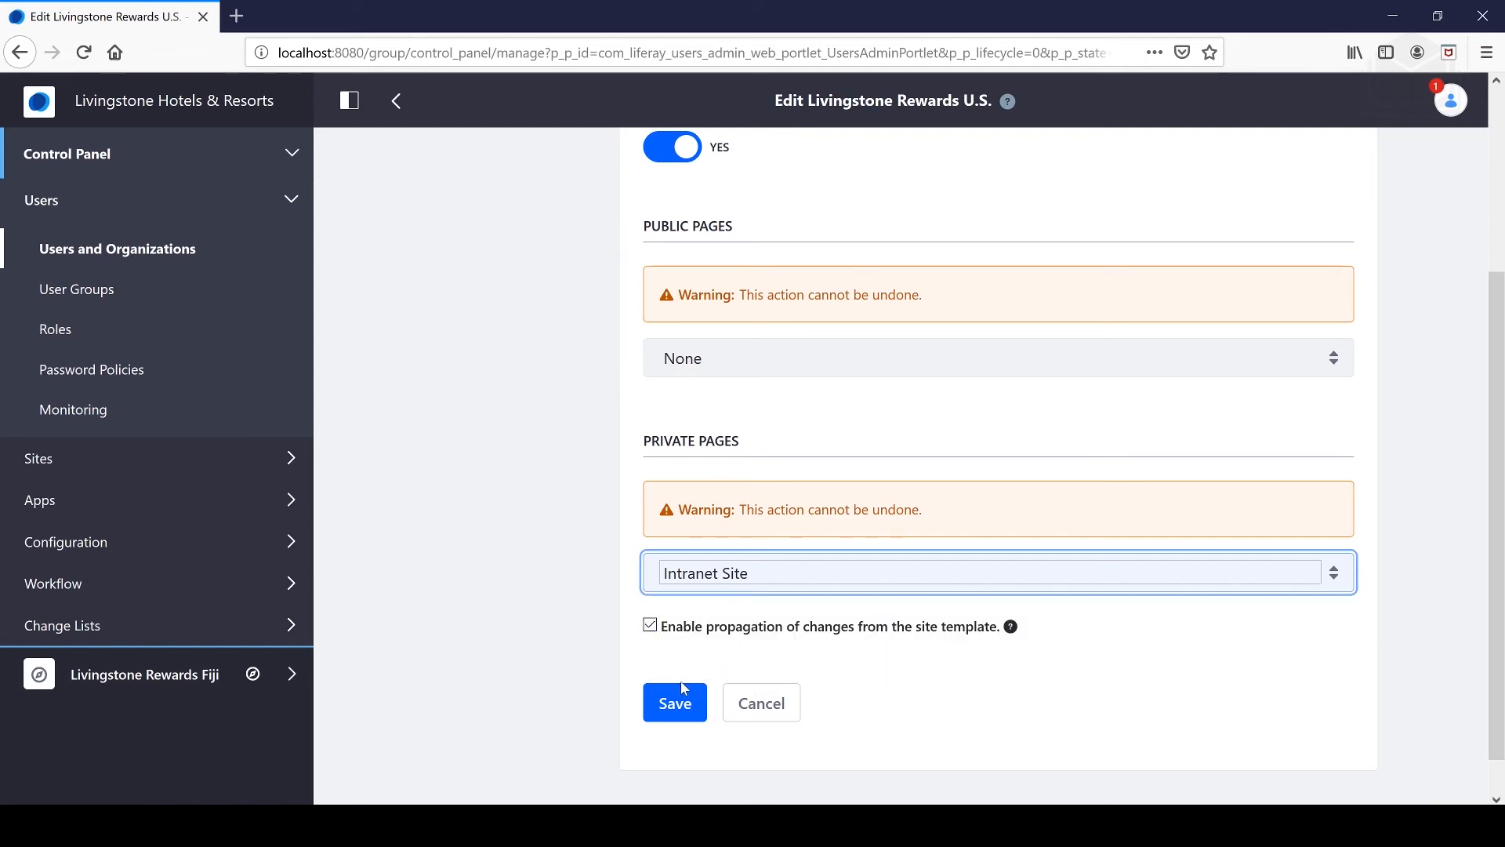
click(683, 709)
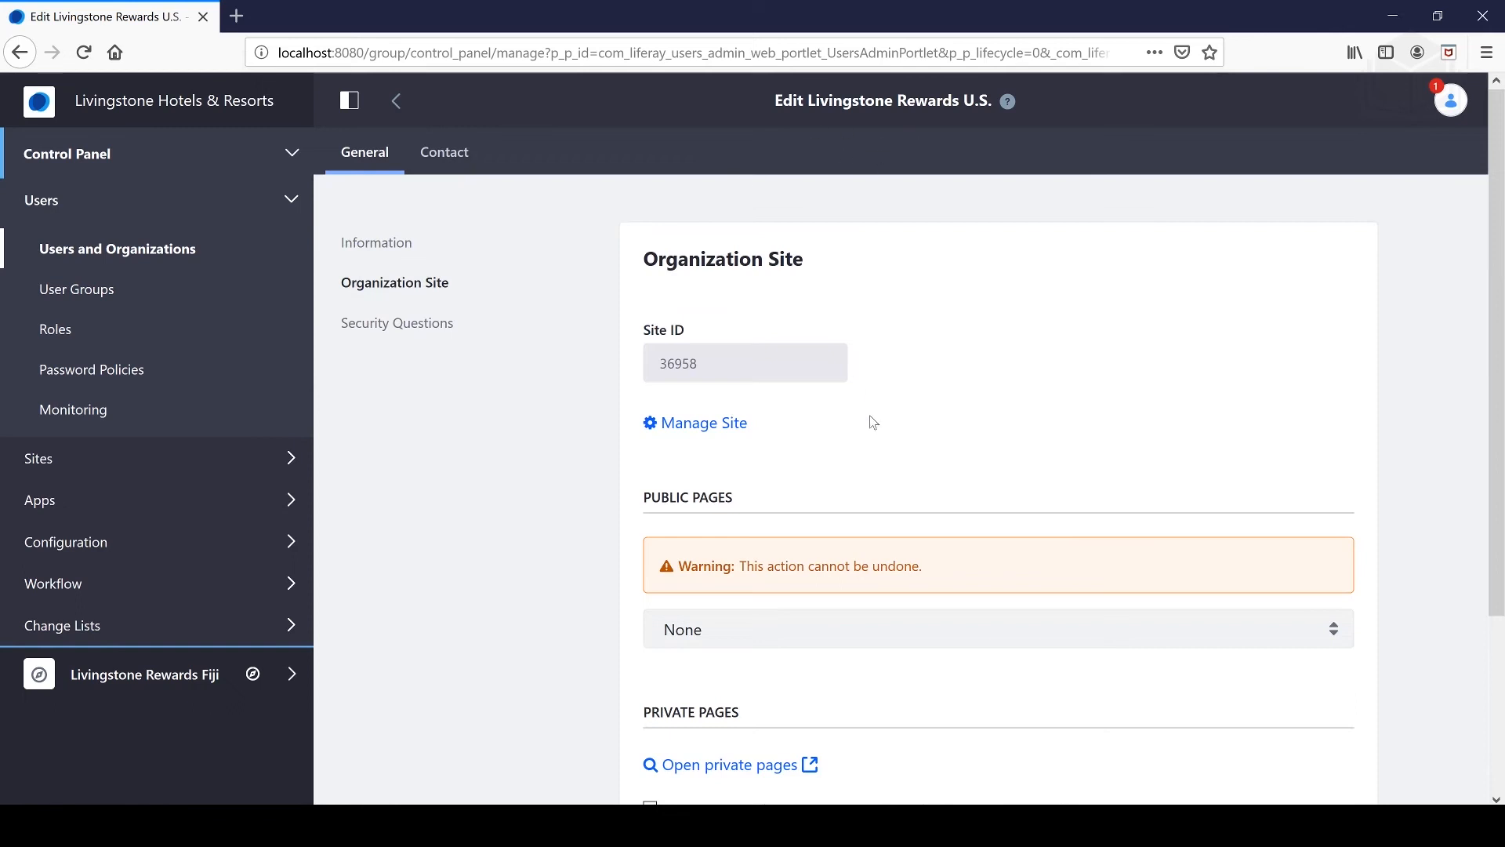
scroll(871, 423, down, 2)
scroll(879, 436, up, 2)
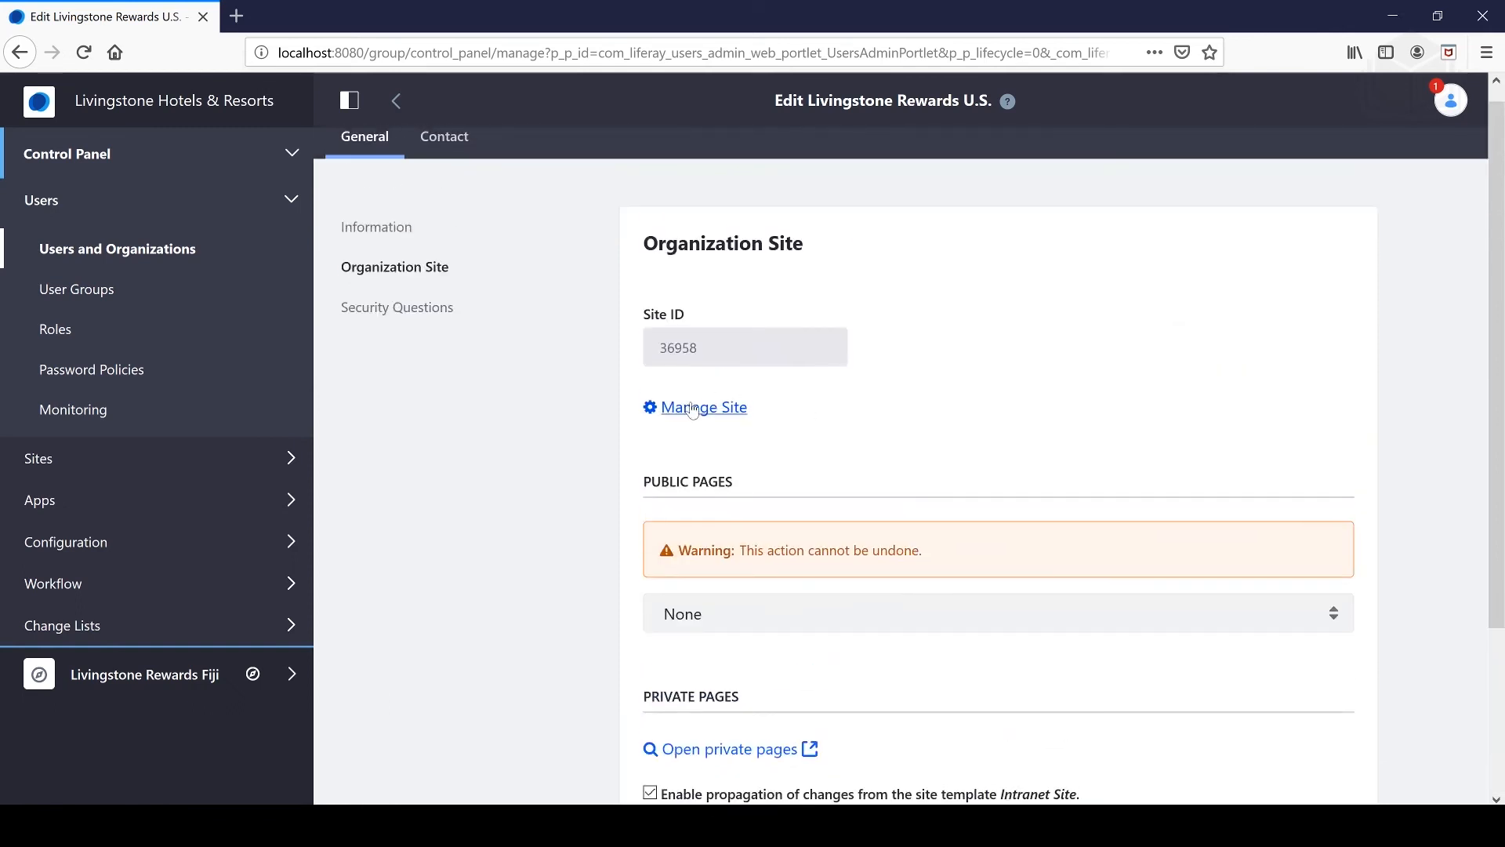
- Open Manage Site for the U.S. organization site and review its General settings and Membership Options
click(694, 410)
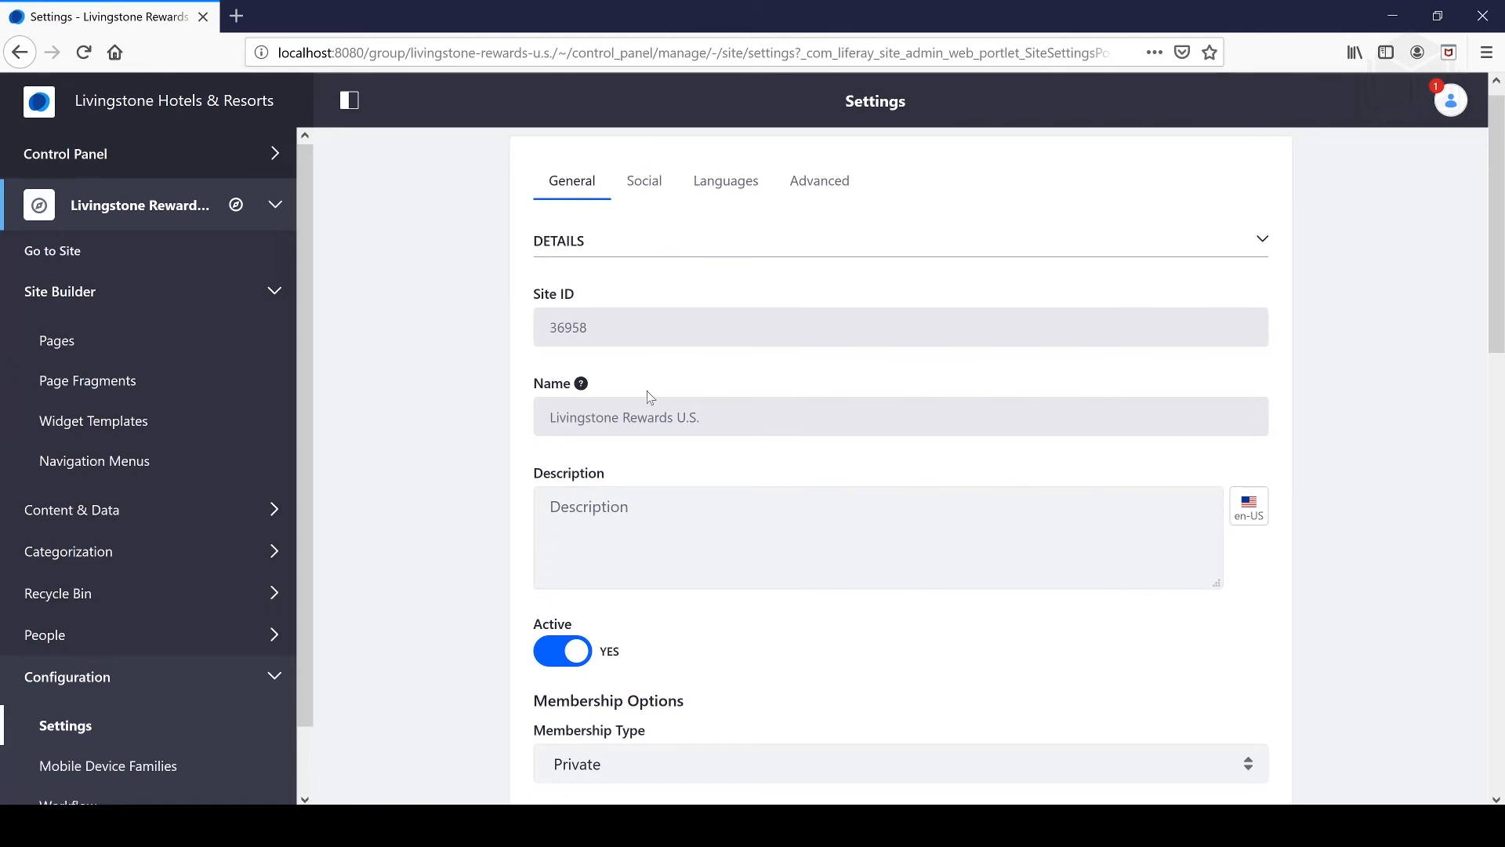
scroll(647, 432, down, 10)
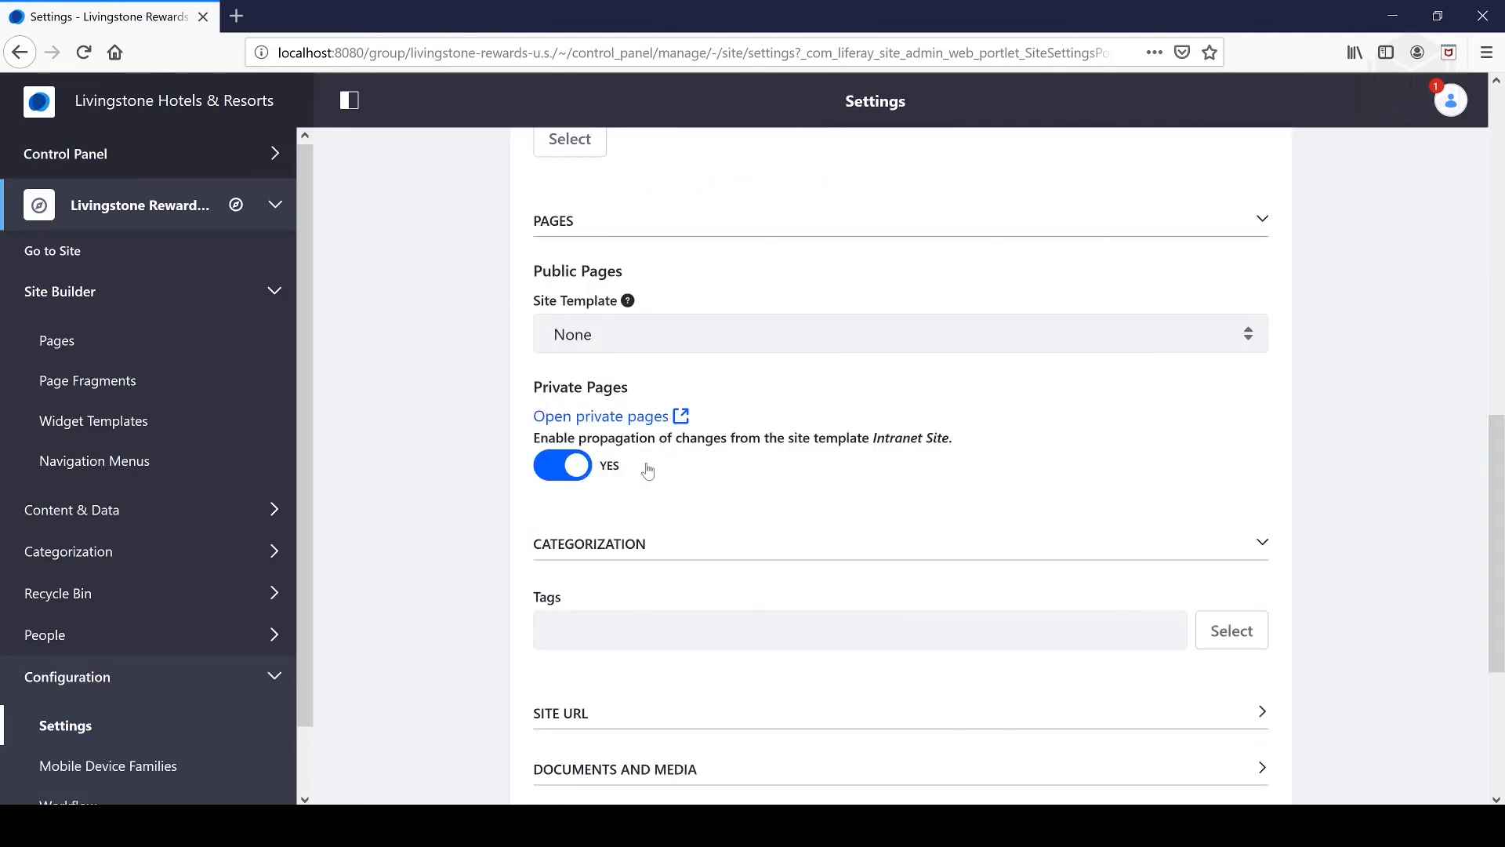
scroll(648, 471, down, 4)
scroll(647, 471, up, 8)
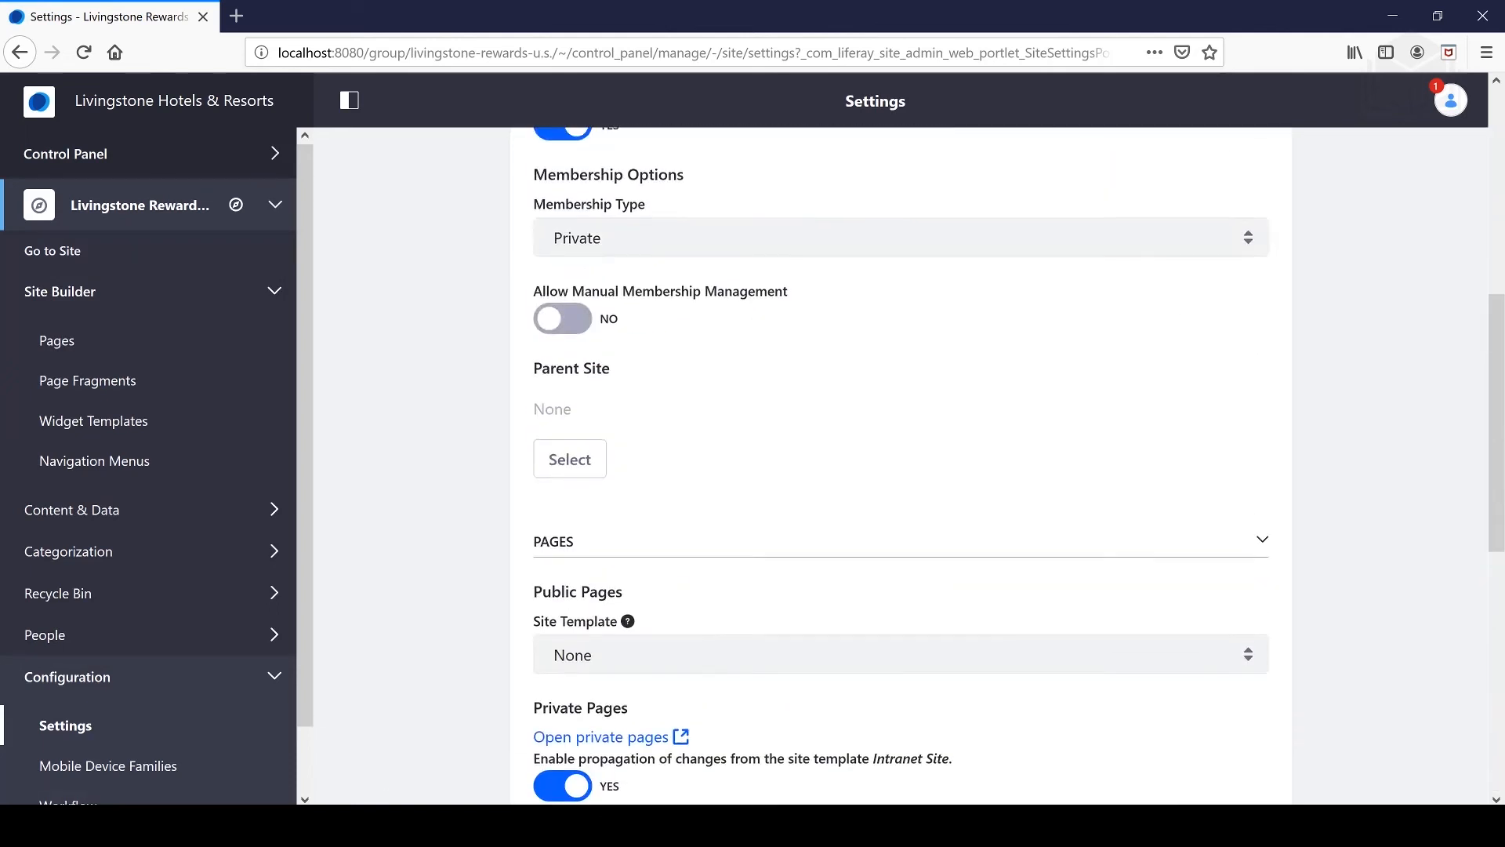
scroll(663, 483, up, 4)
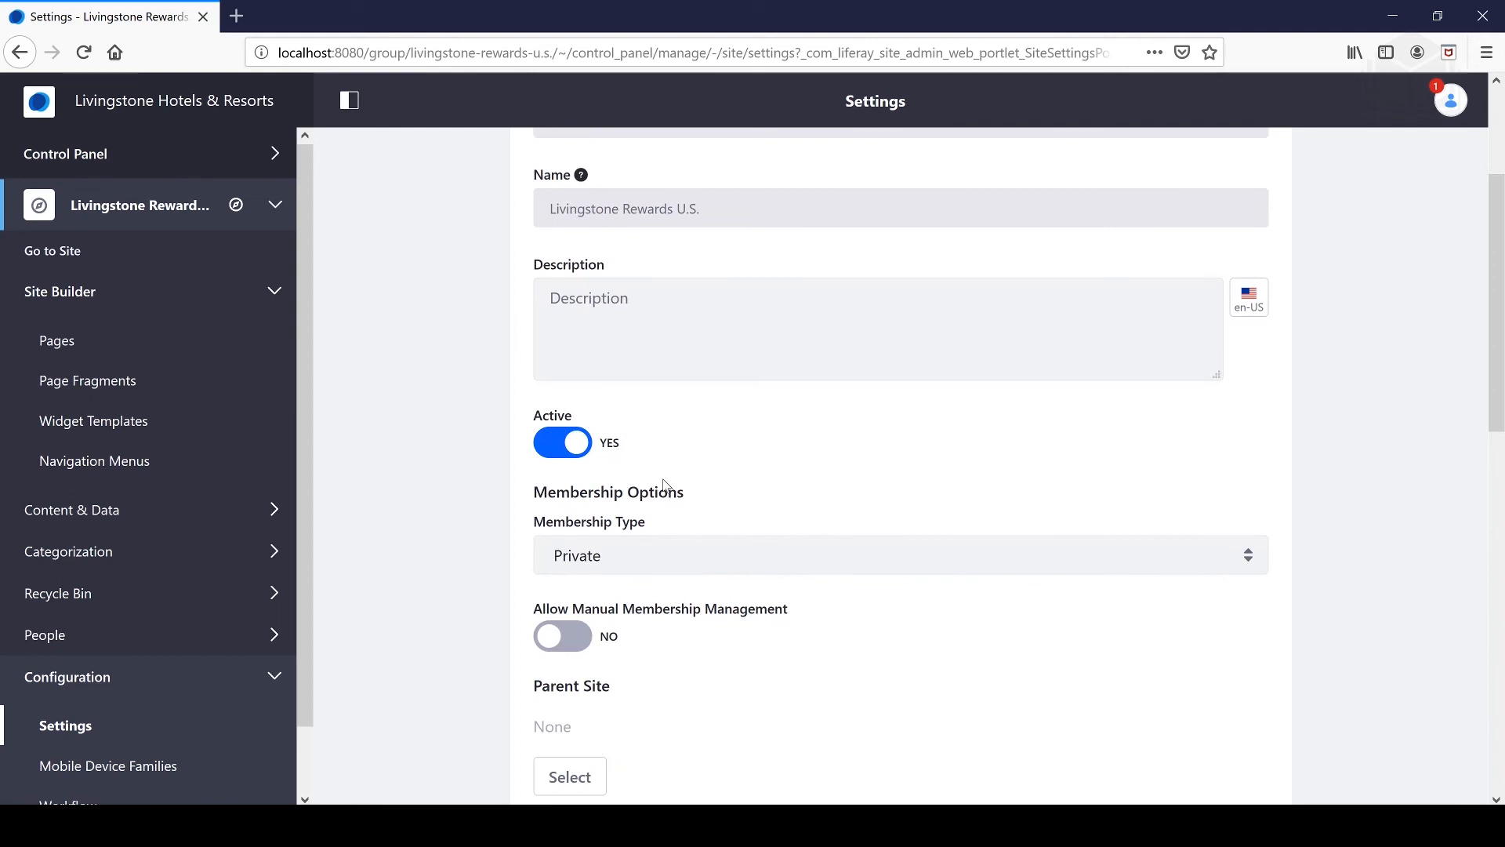
scroll(672, 524, down, 4)
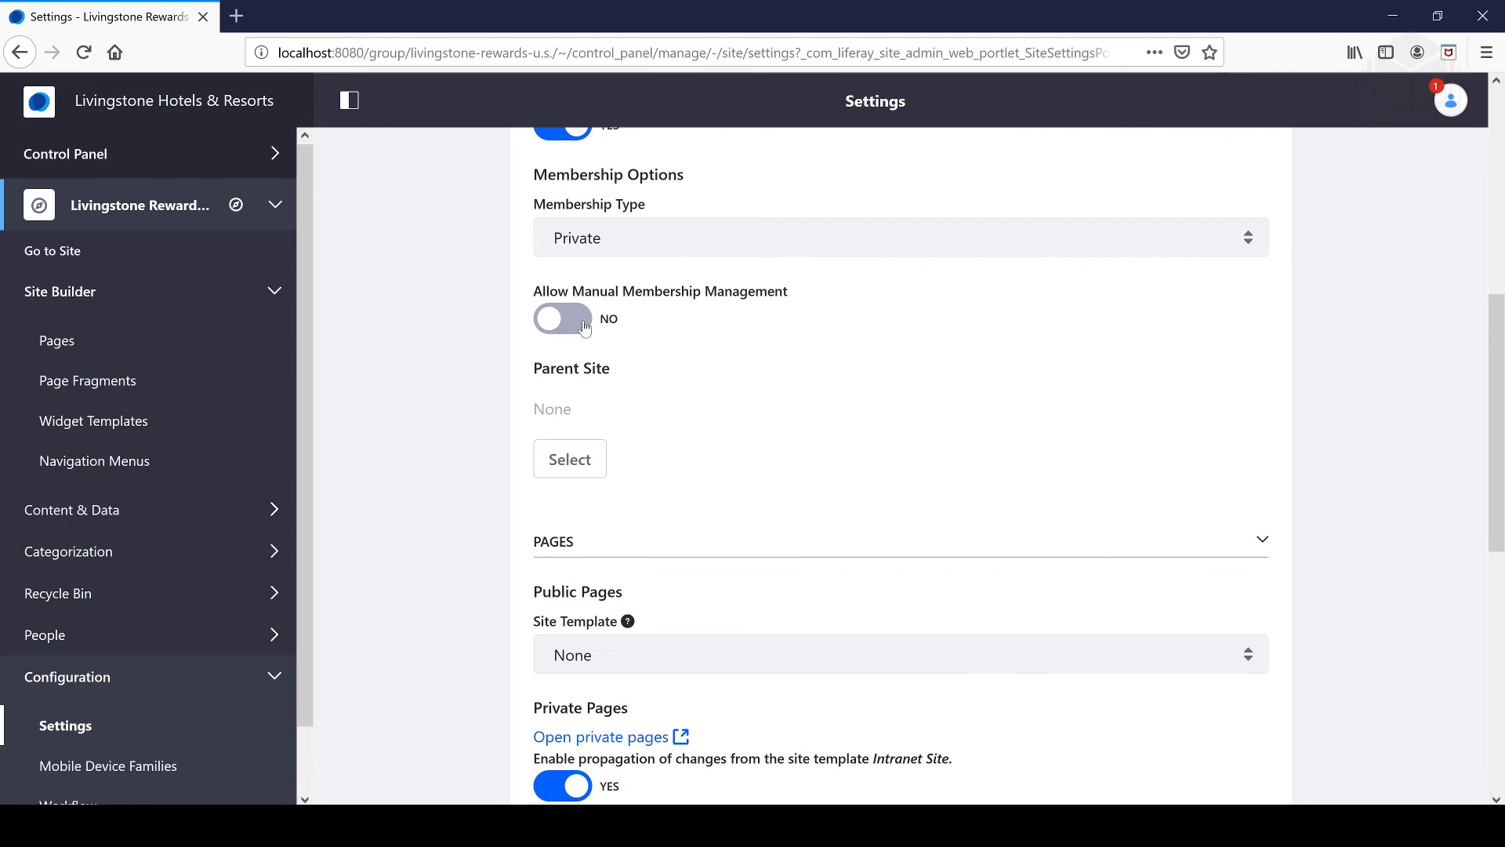
scroll(596, 349, up, 1)
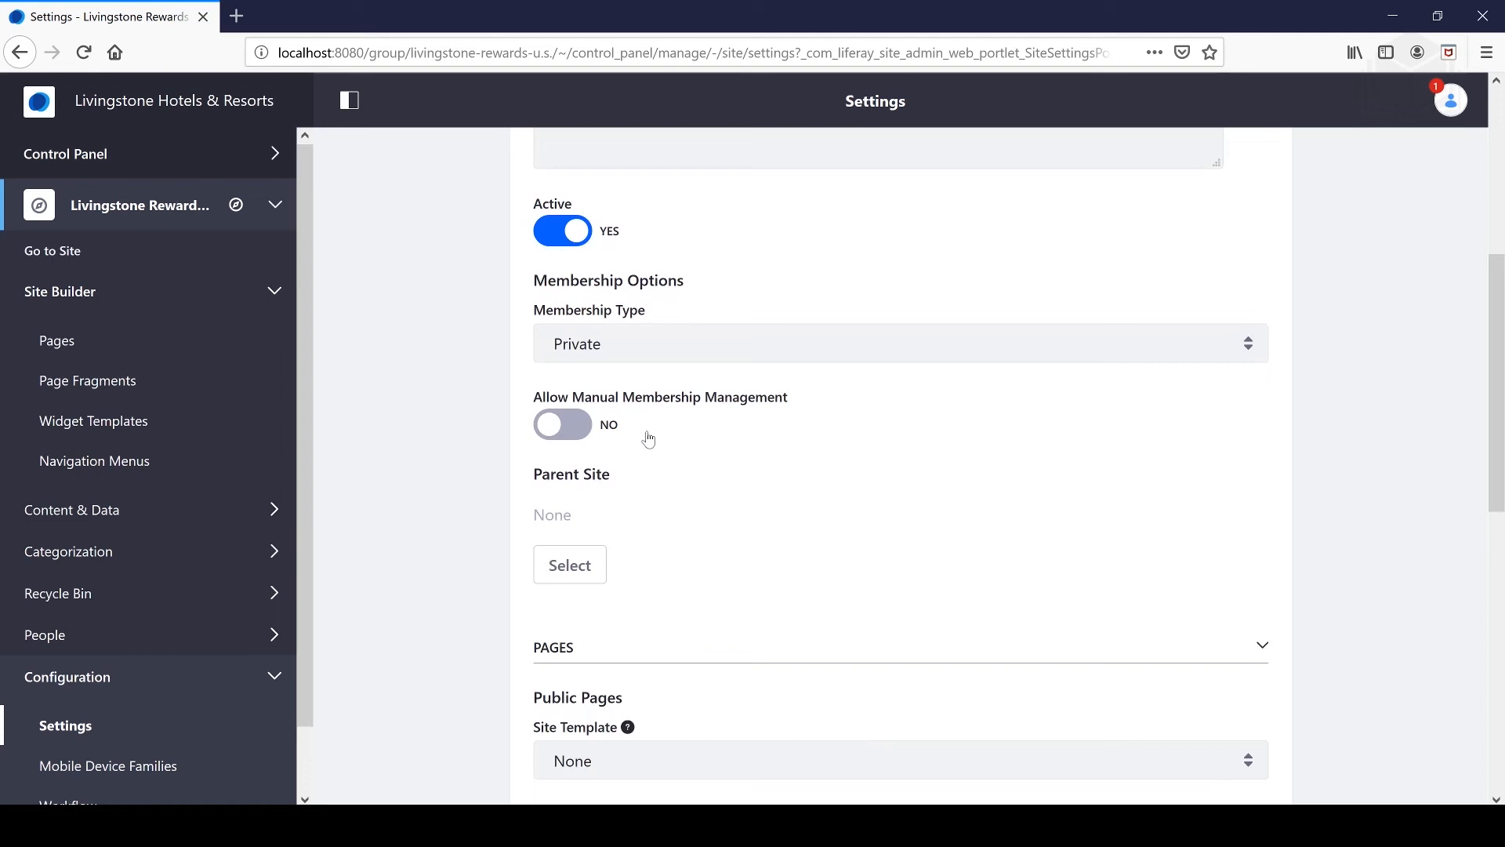
scroll(654, 436, up, 4)
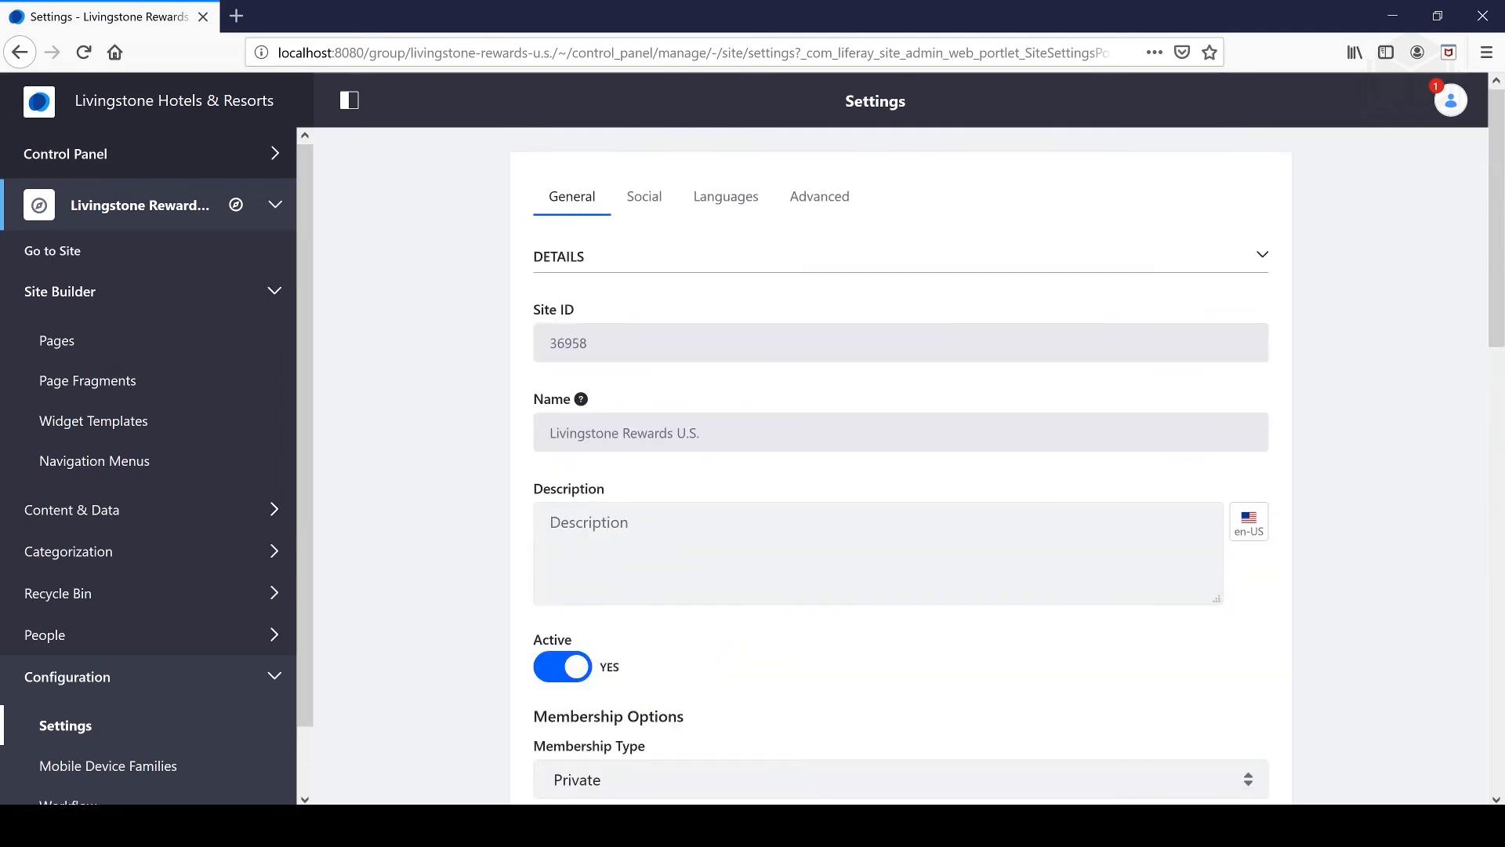
scroll(657, 463, down, 5)
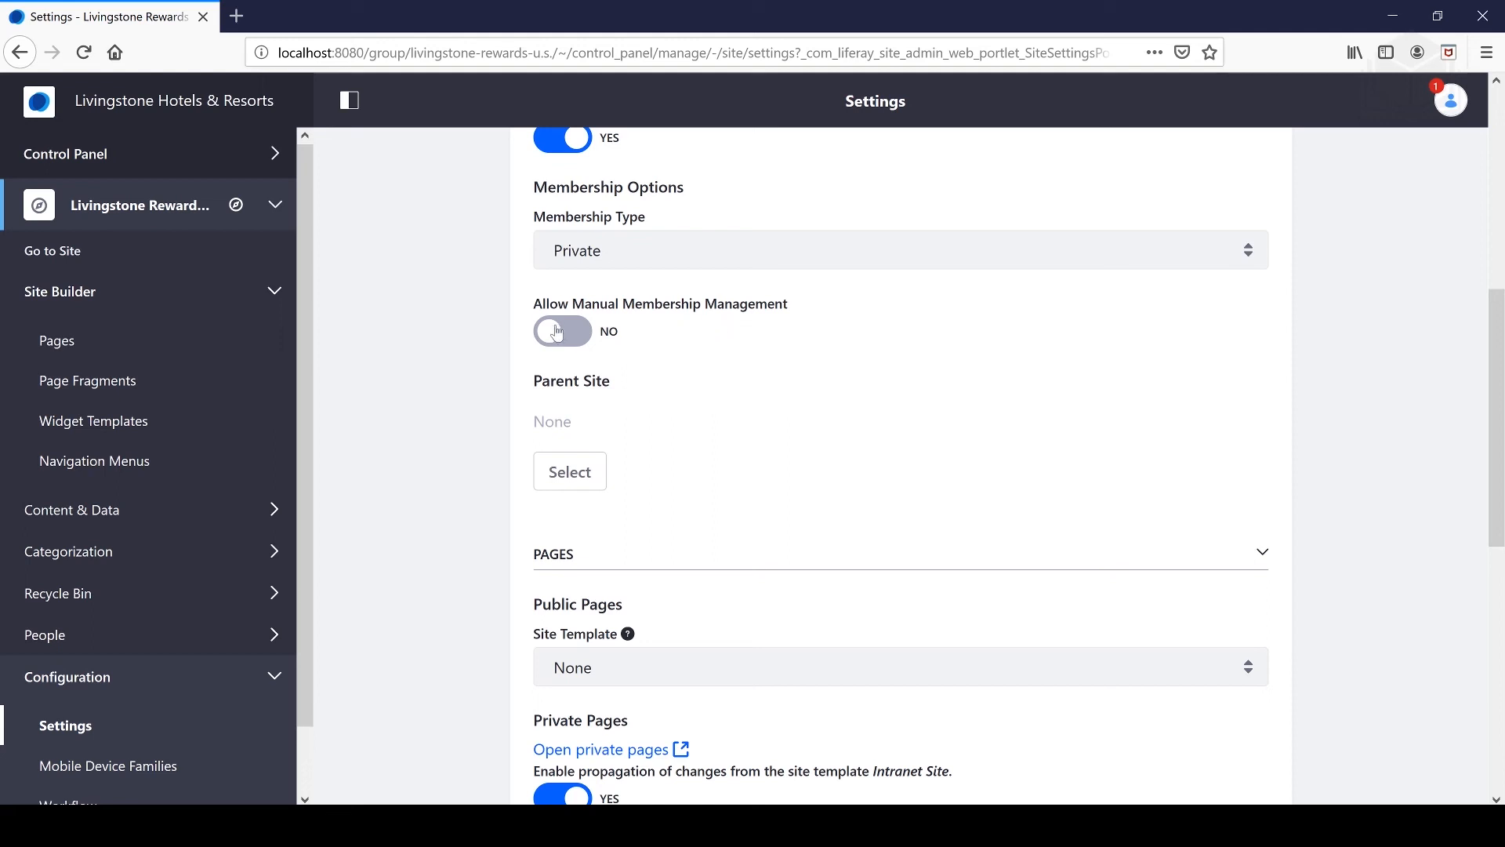
scroll(675, 407, up, 4)
scroll(672, 410, down, 3)
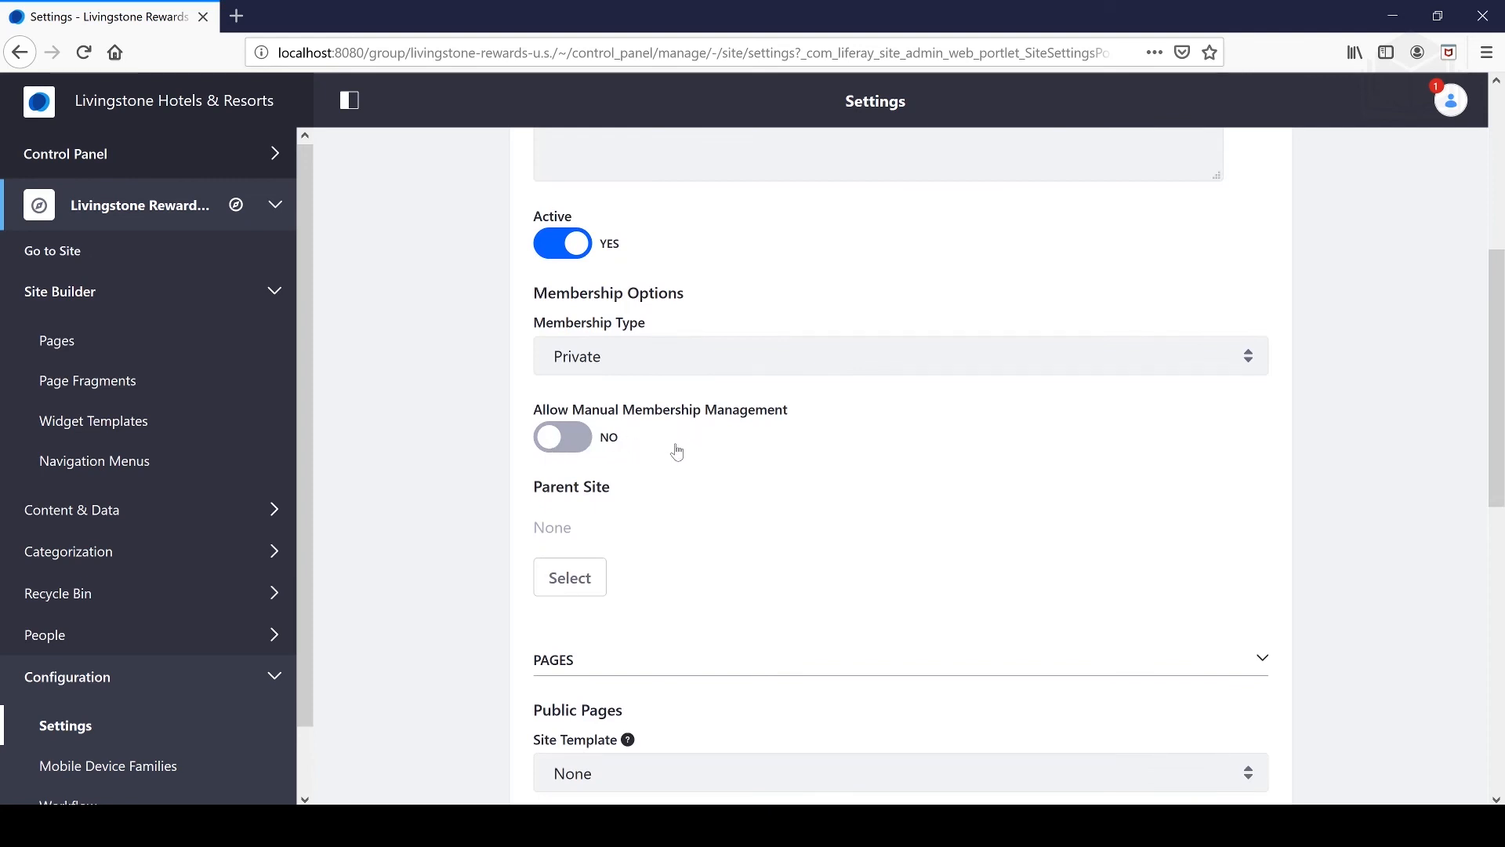
scroll(675, 450, up, 5)
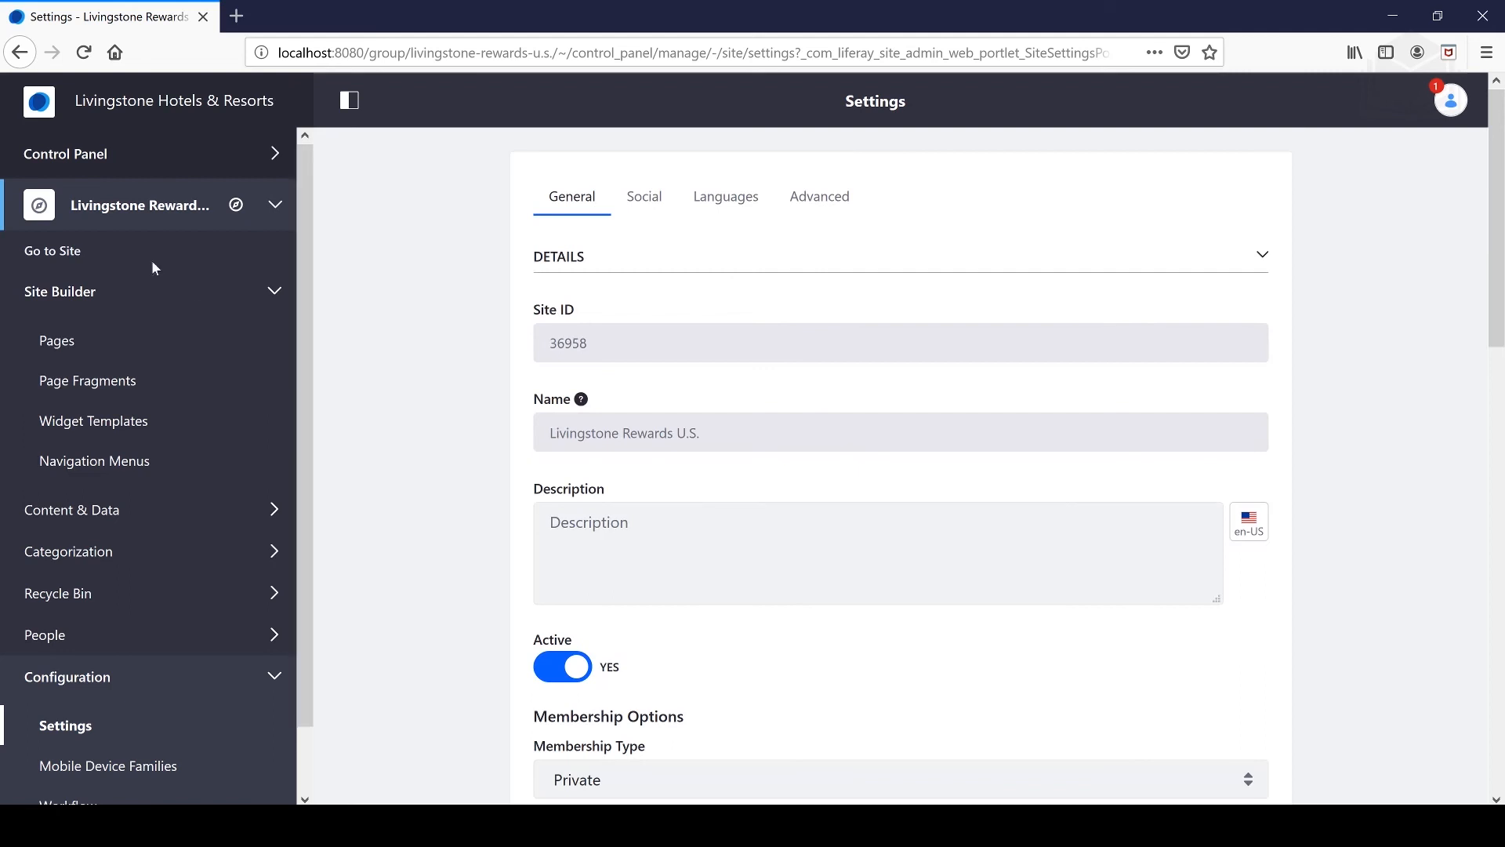
click(116, 159)
- In Users and Organizations, open Livingstone Rewards and show the actions for its U.S. suborganization
click(76, 242)
click(76, 200)
click(95, 249)
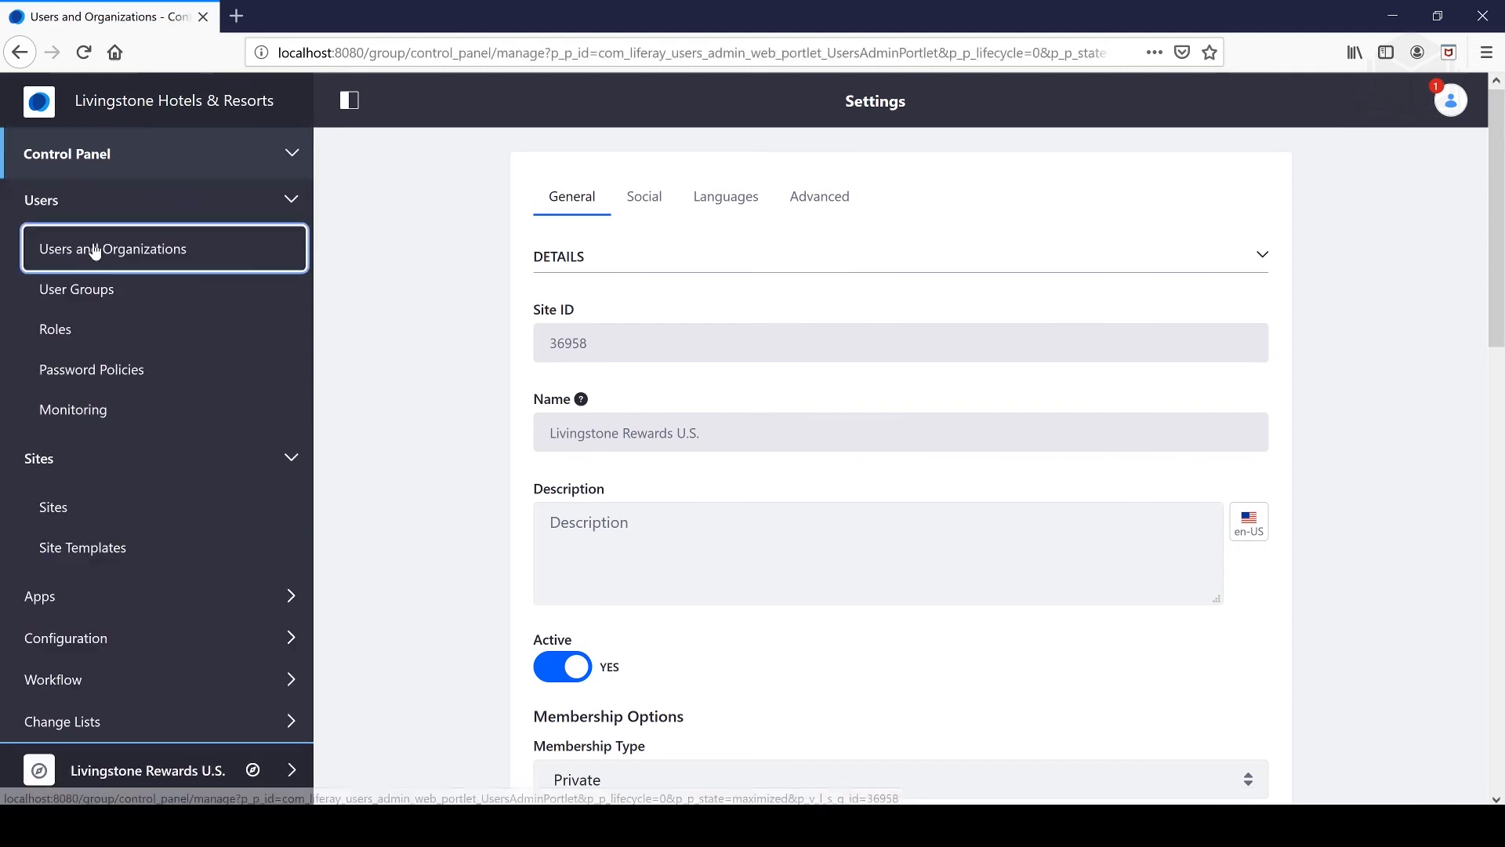
click(430, 152)
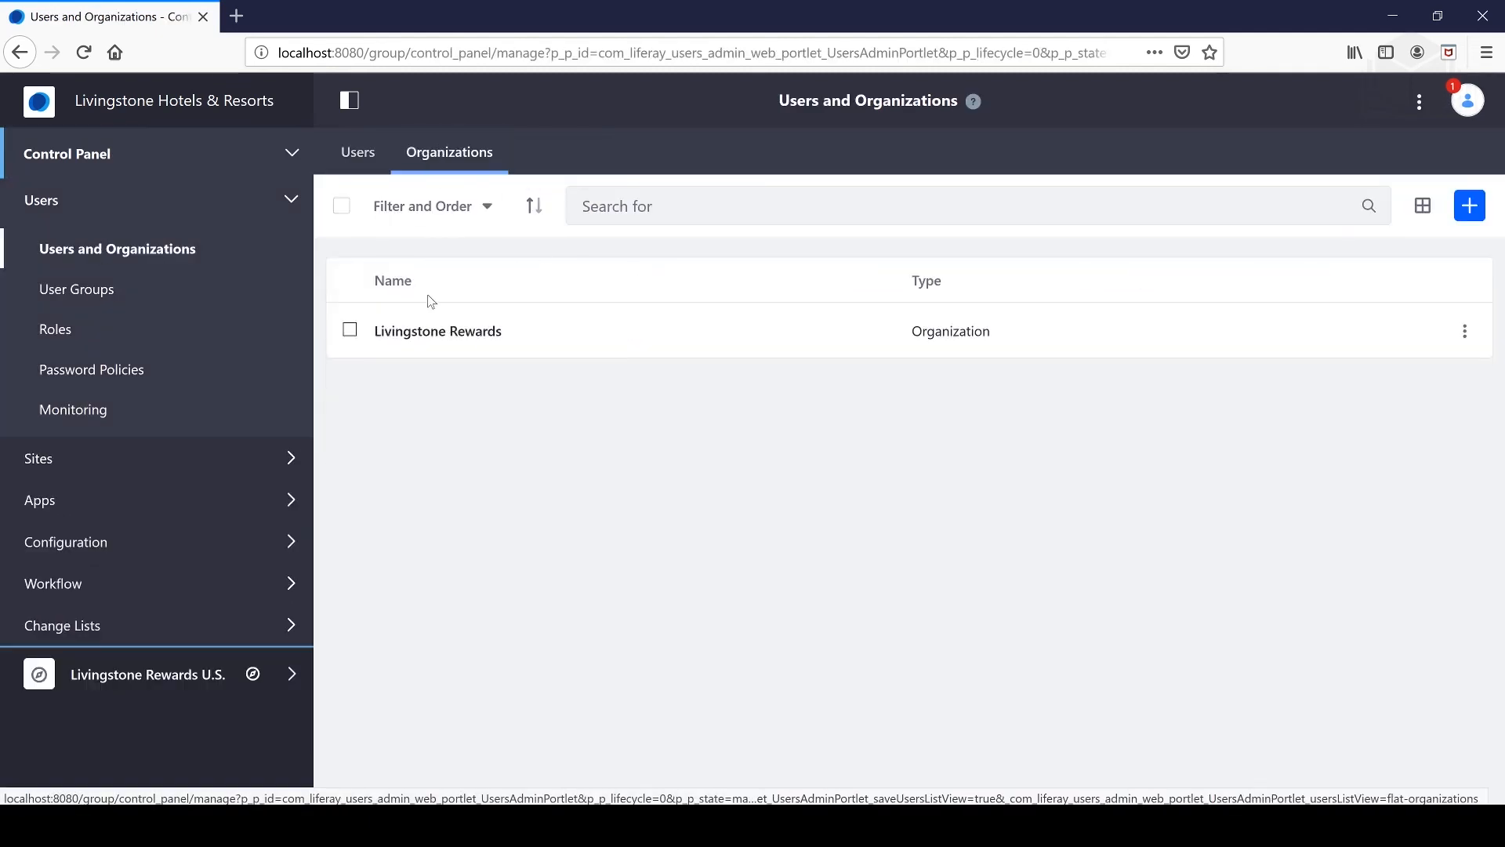
click(434, 331)
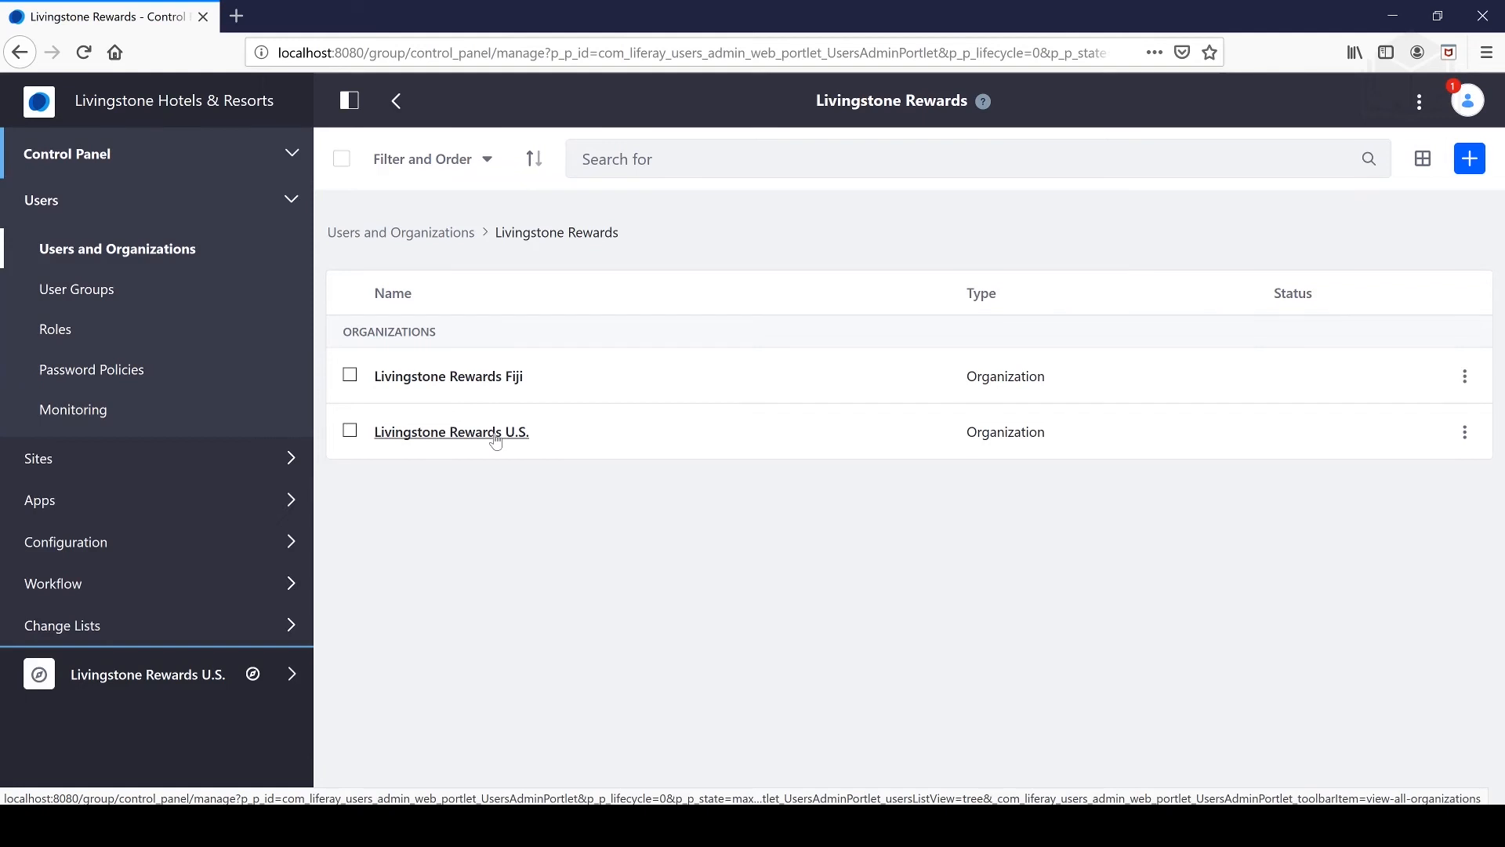
click(1464, 432)
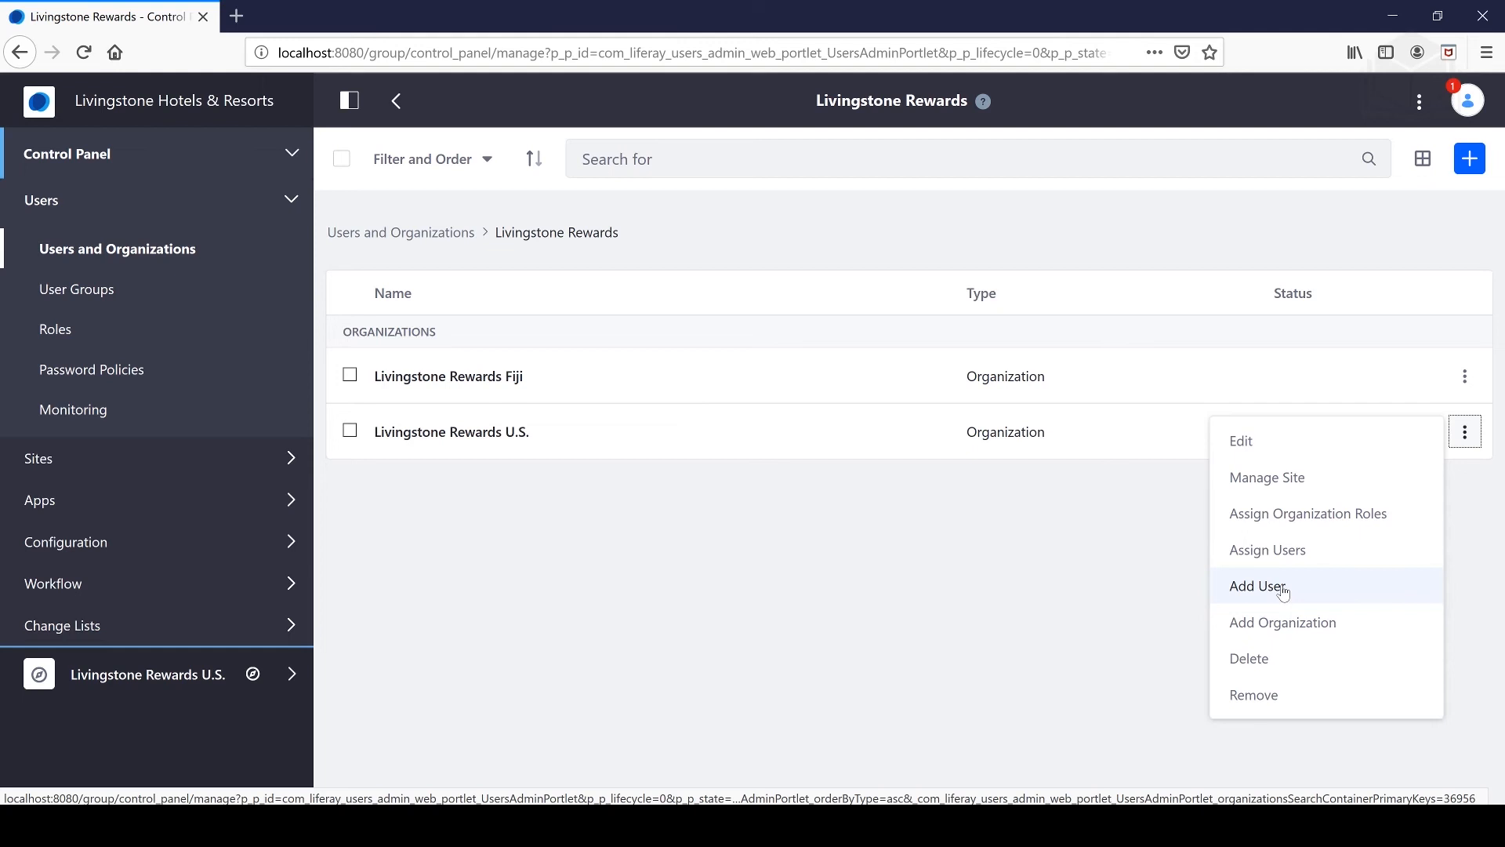
- Assign the second listed user to Livingstone Rewards U.S., then open the U.S. site's menu
click(1319, 557)
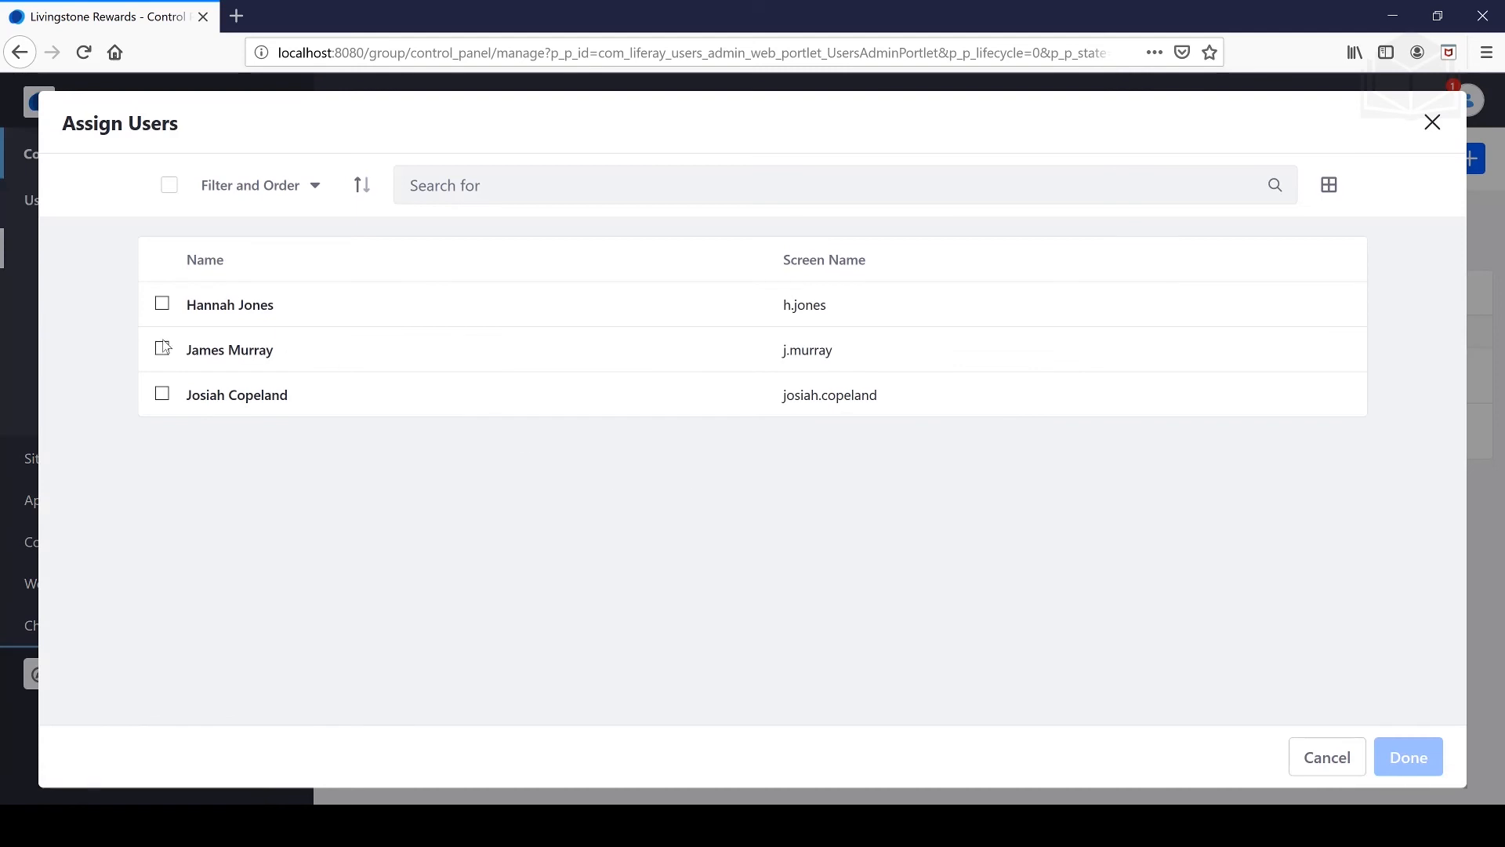
click(162, 349)
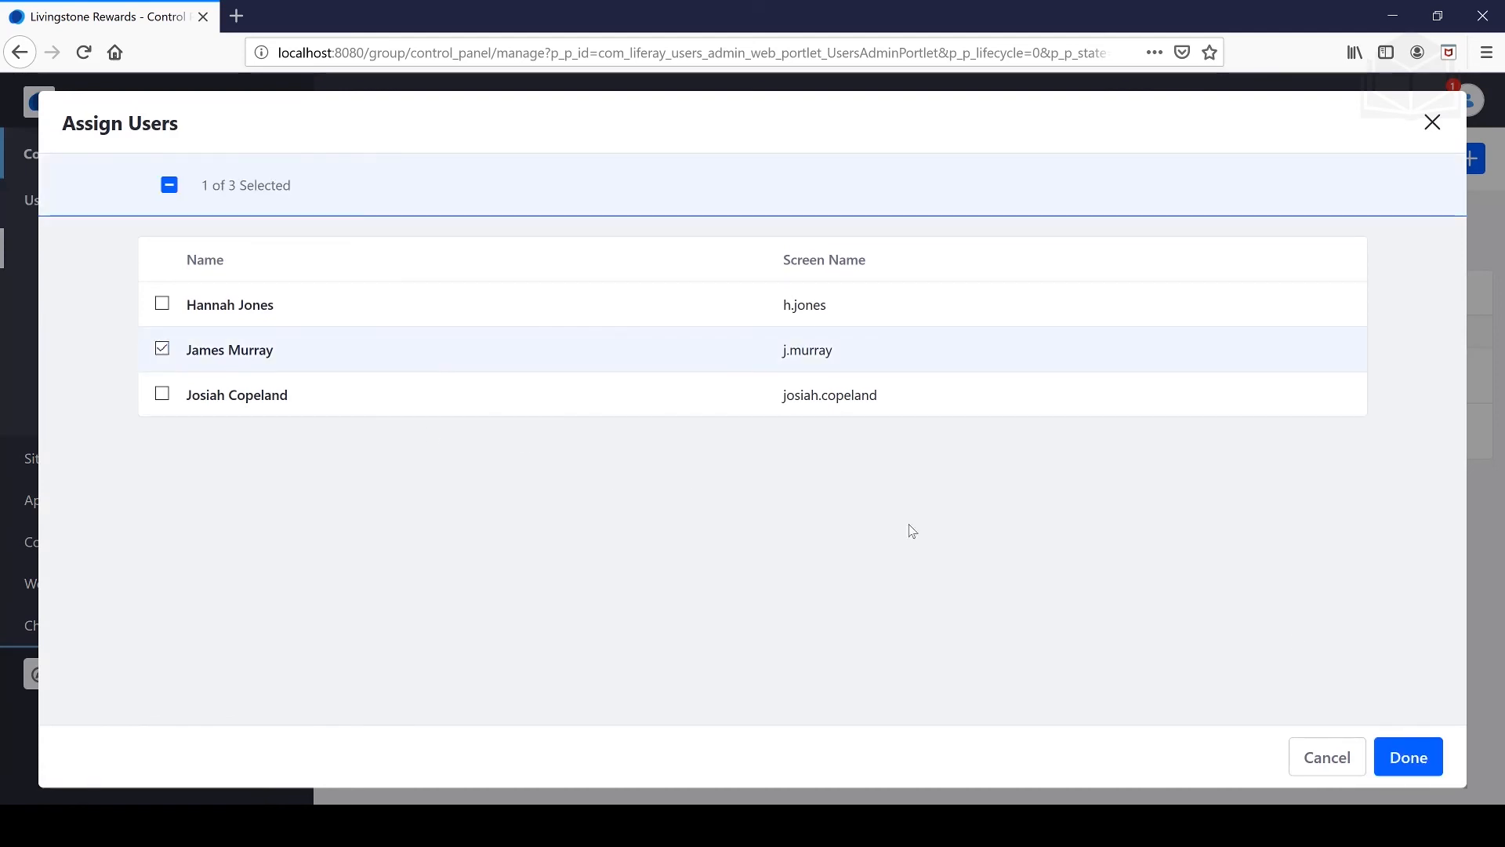
click(1428, 760)
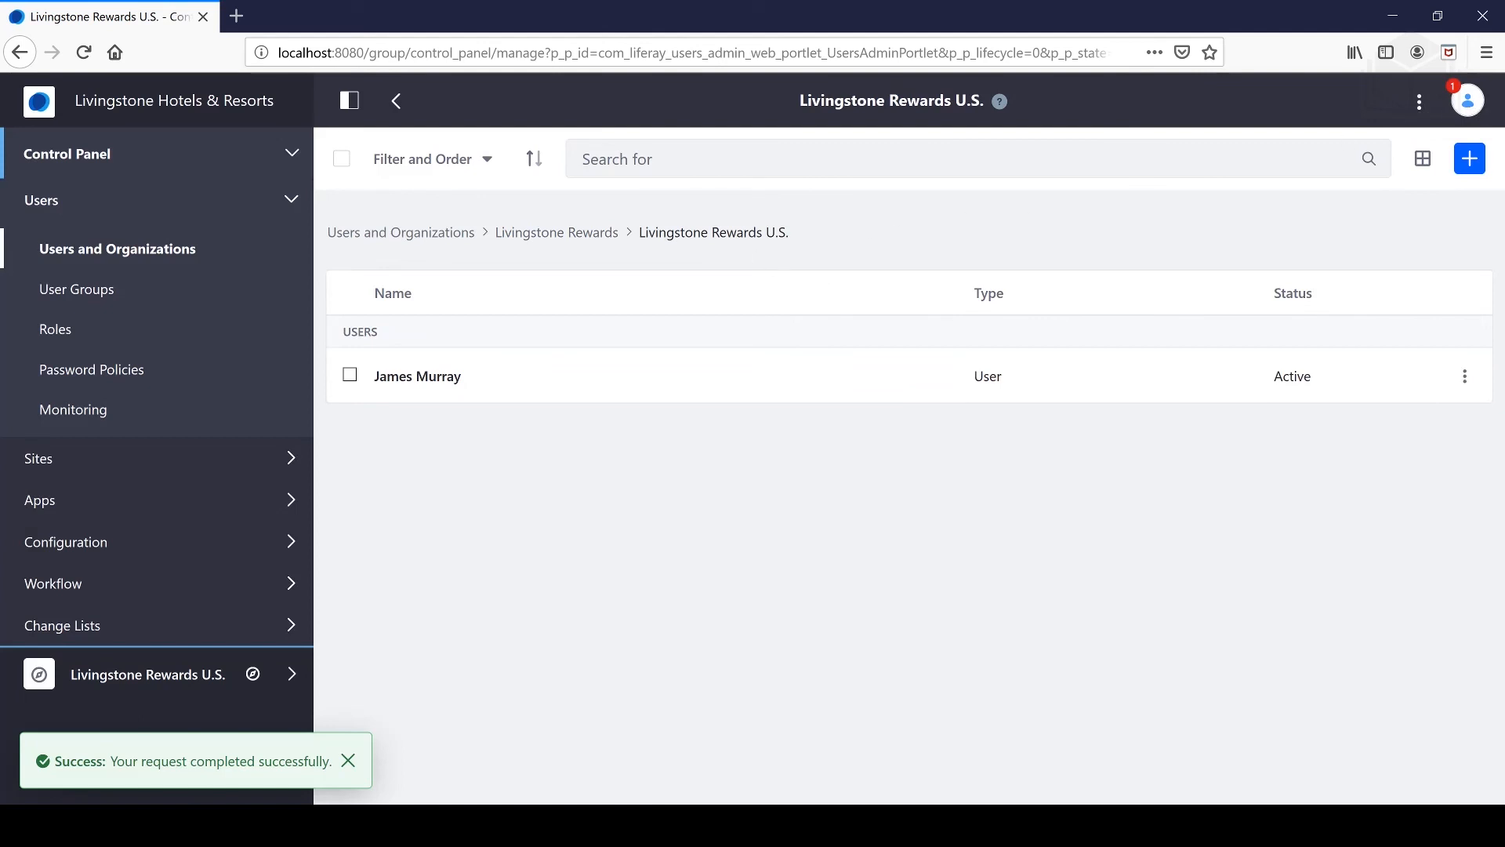
click(287, 673)
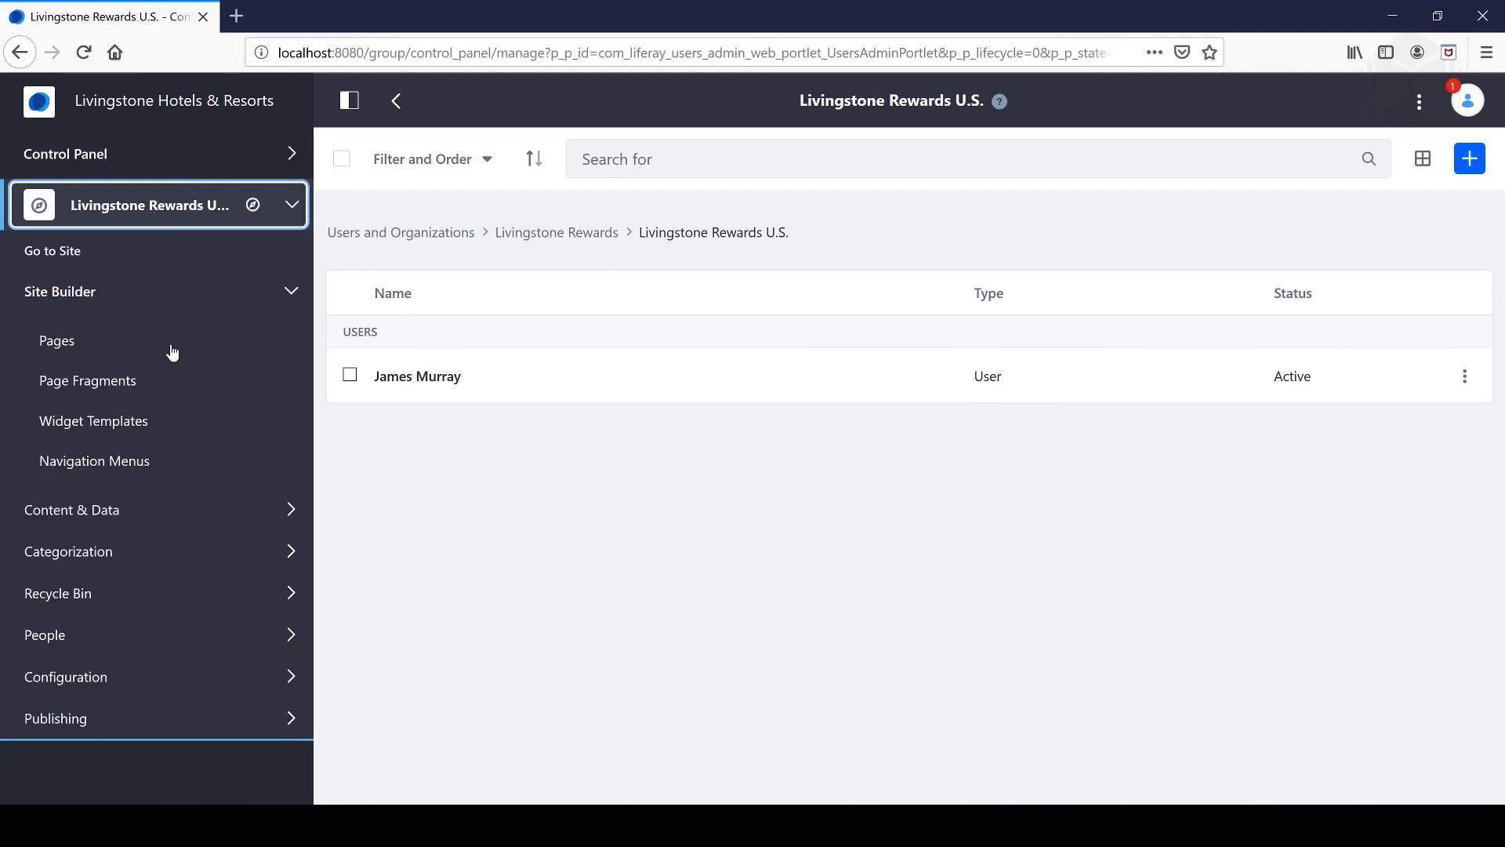
- Go to the Livingstone Rewards U.S. site, select its URL in the address bar, and open Notifications
click(74, 259)
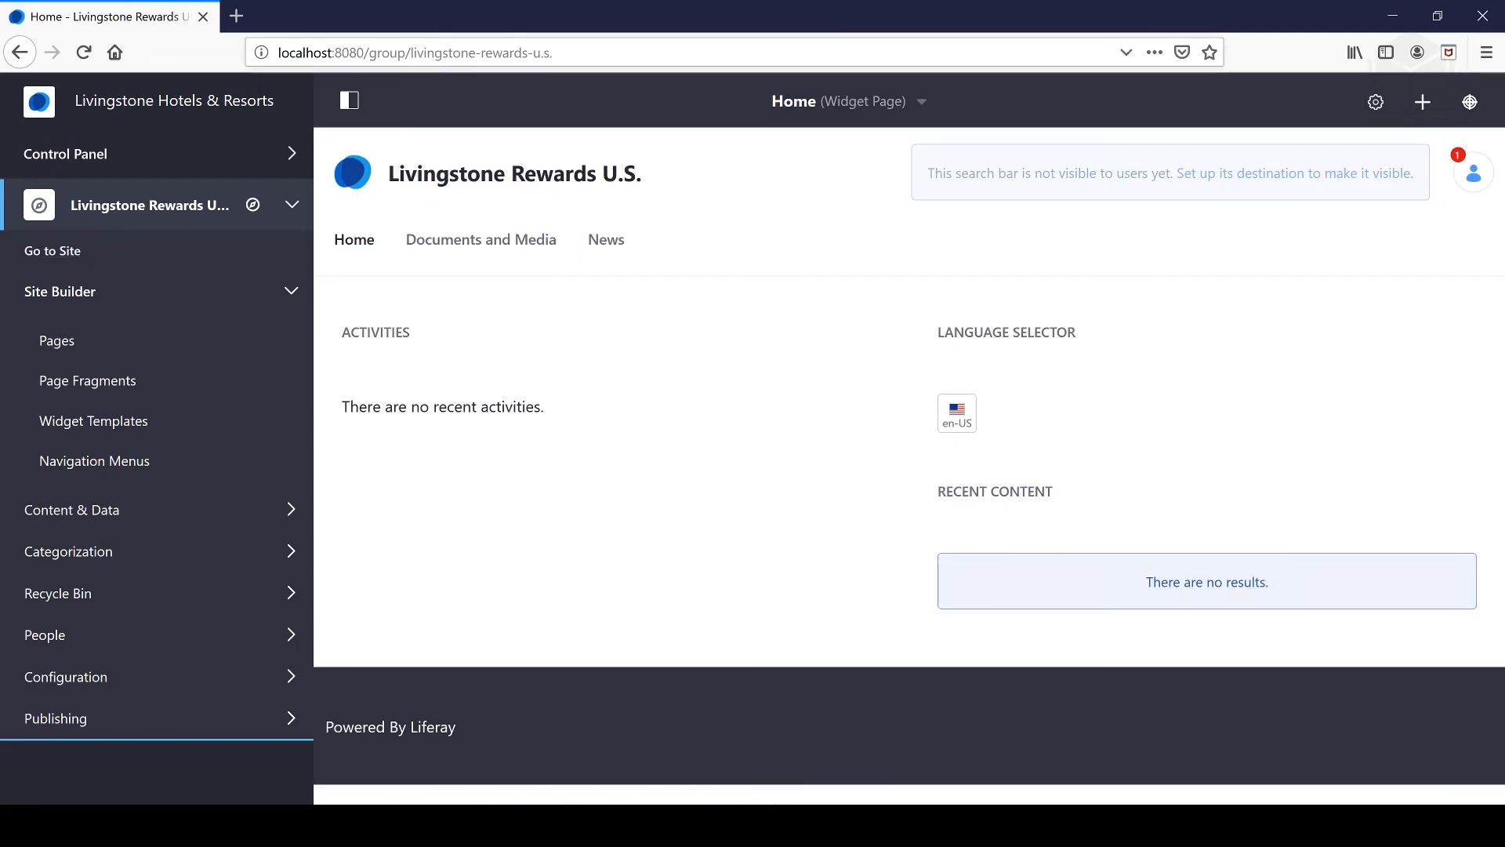
double_click(387, 54)
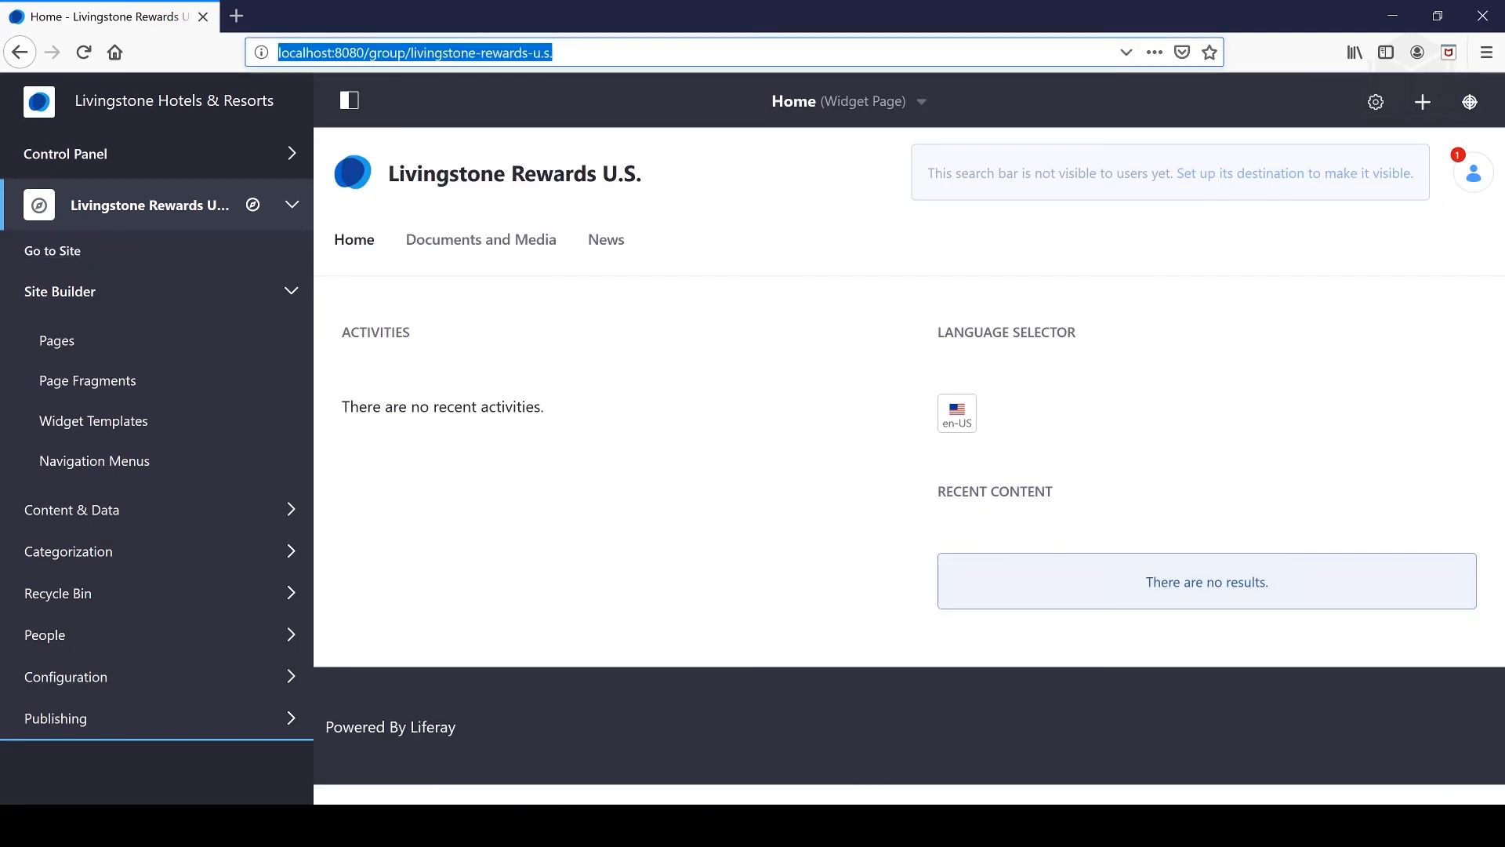
click(390, 53)
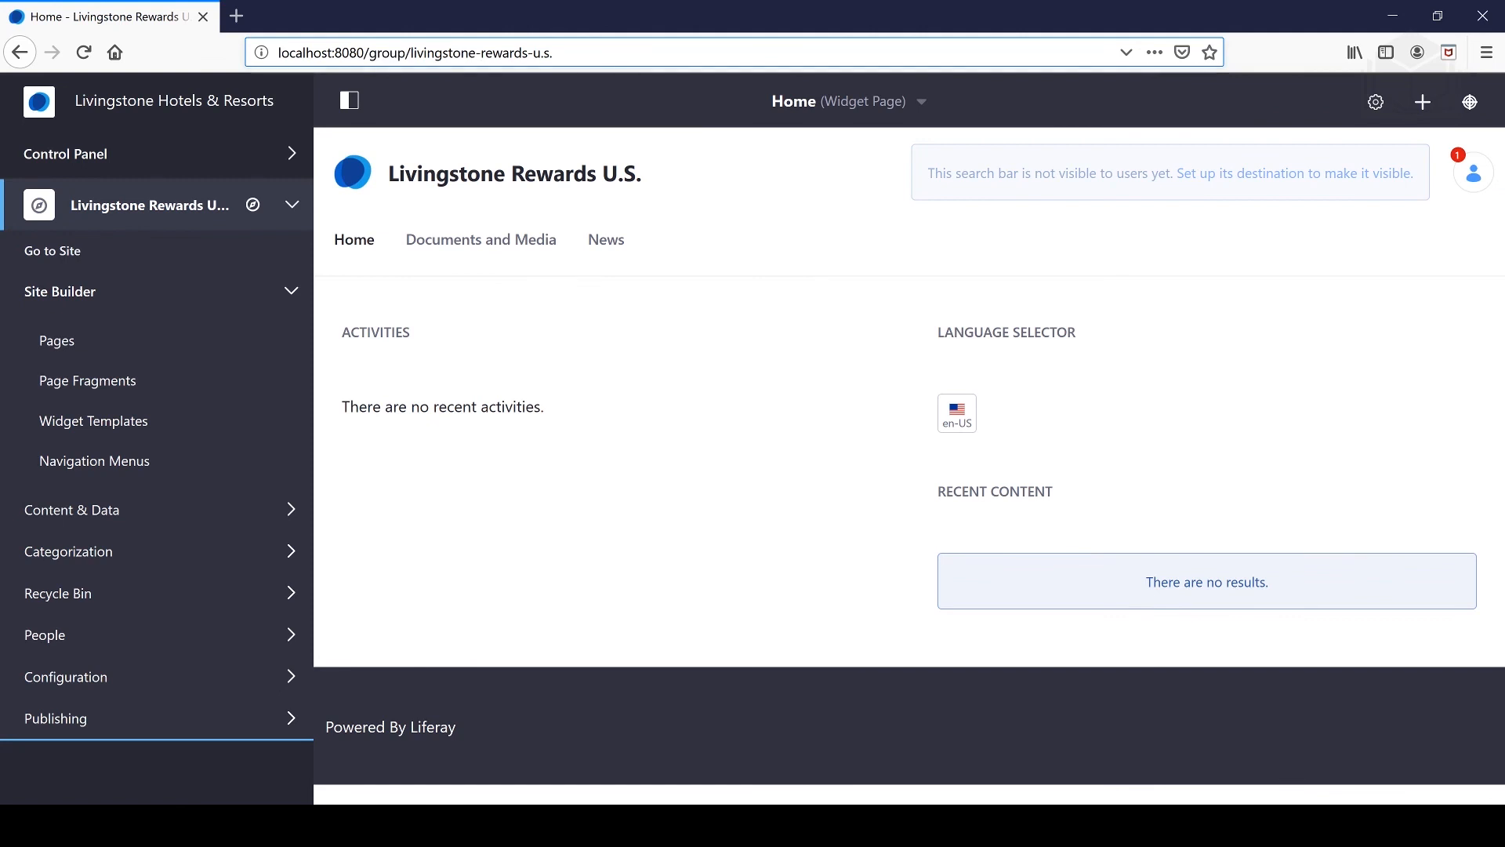
drag(554, 54, 278, 53)
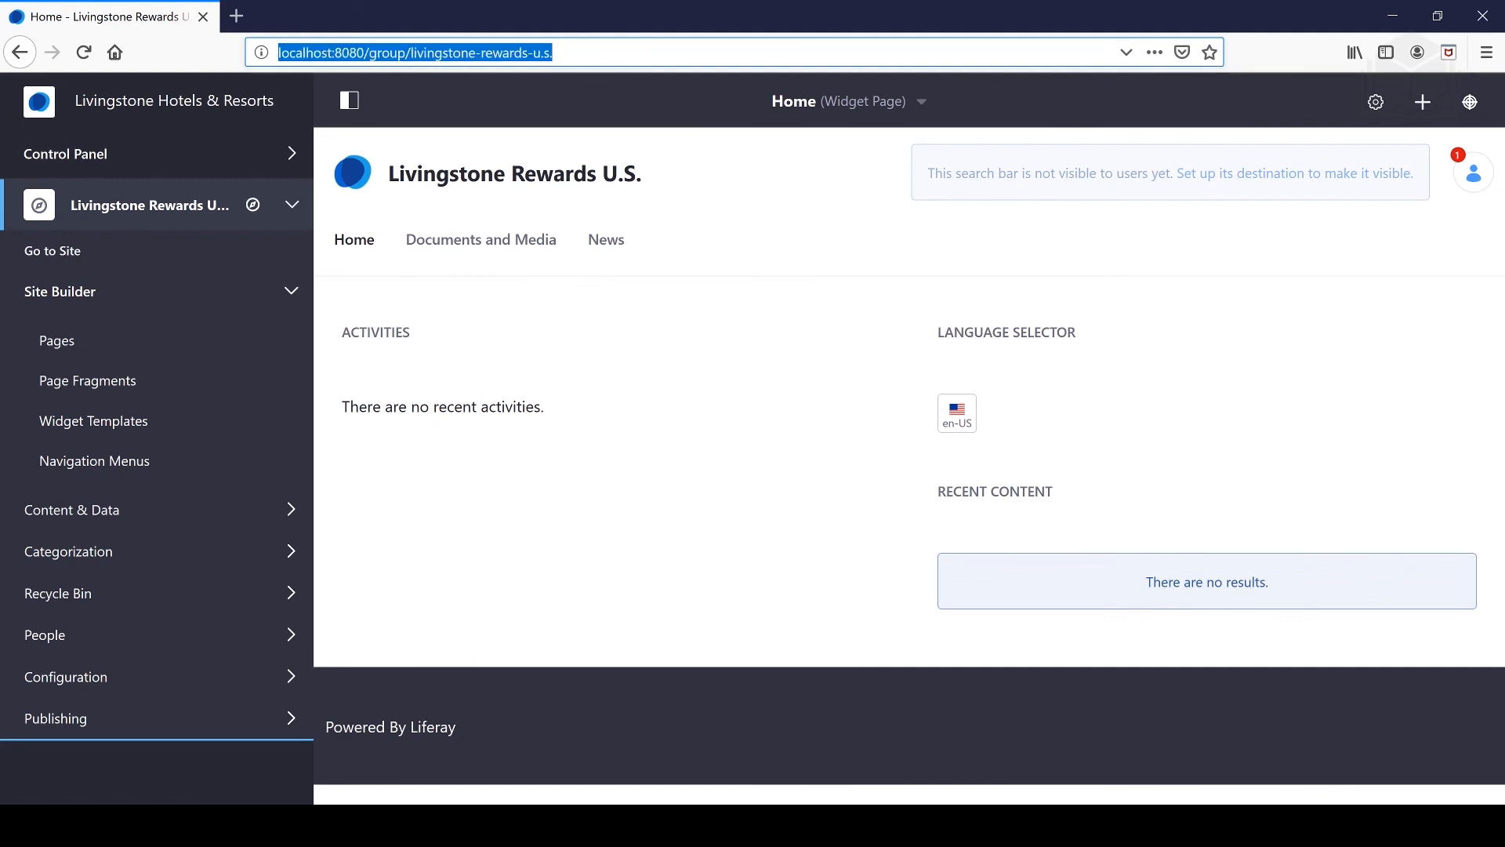
click(553, 53)
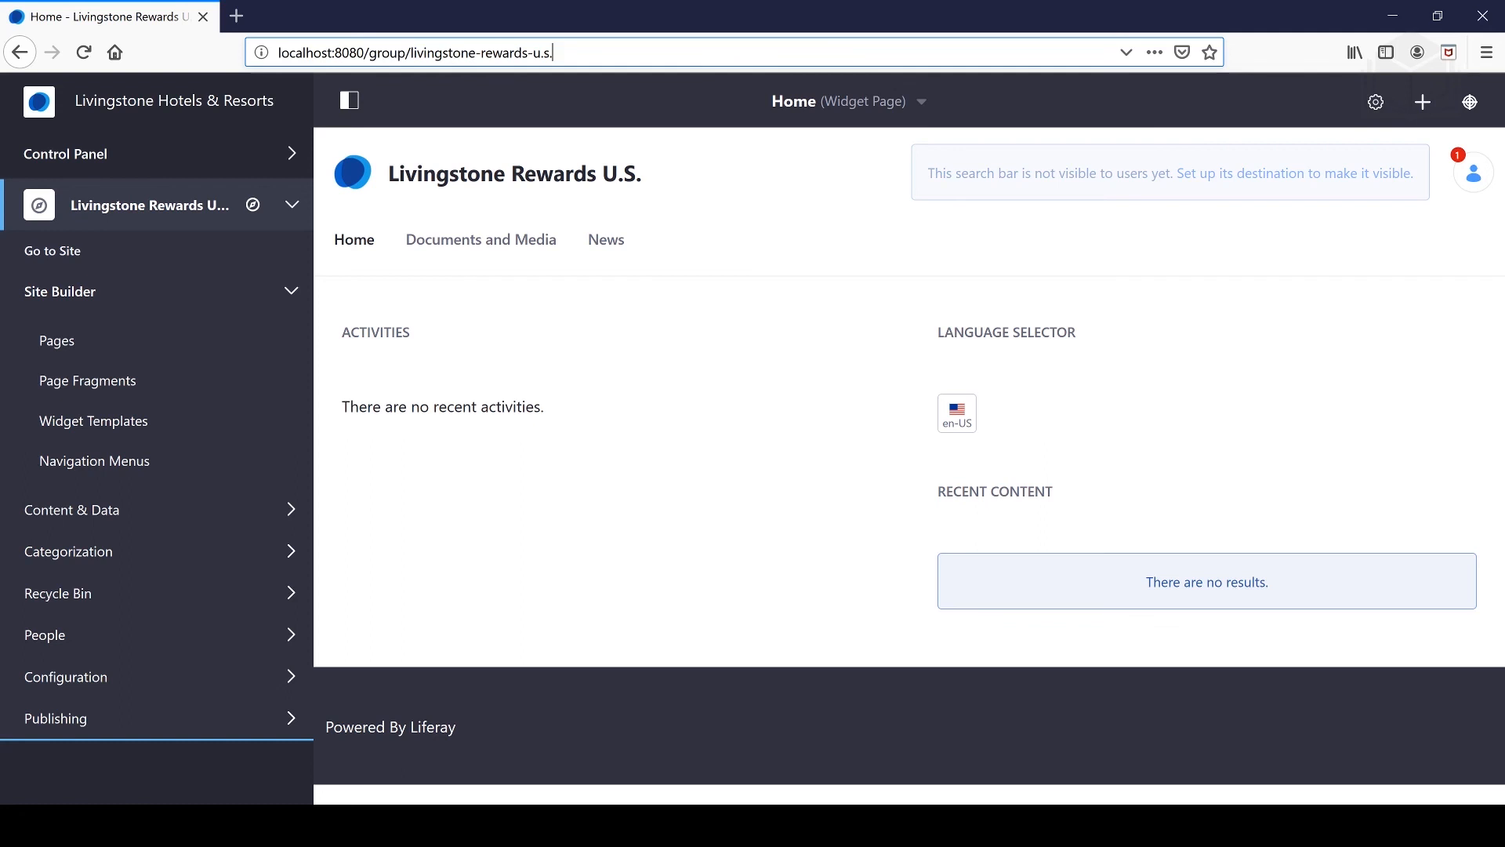
drag(554, 53, 278, 53)
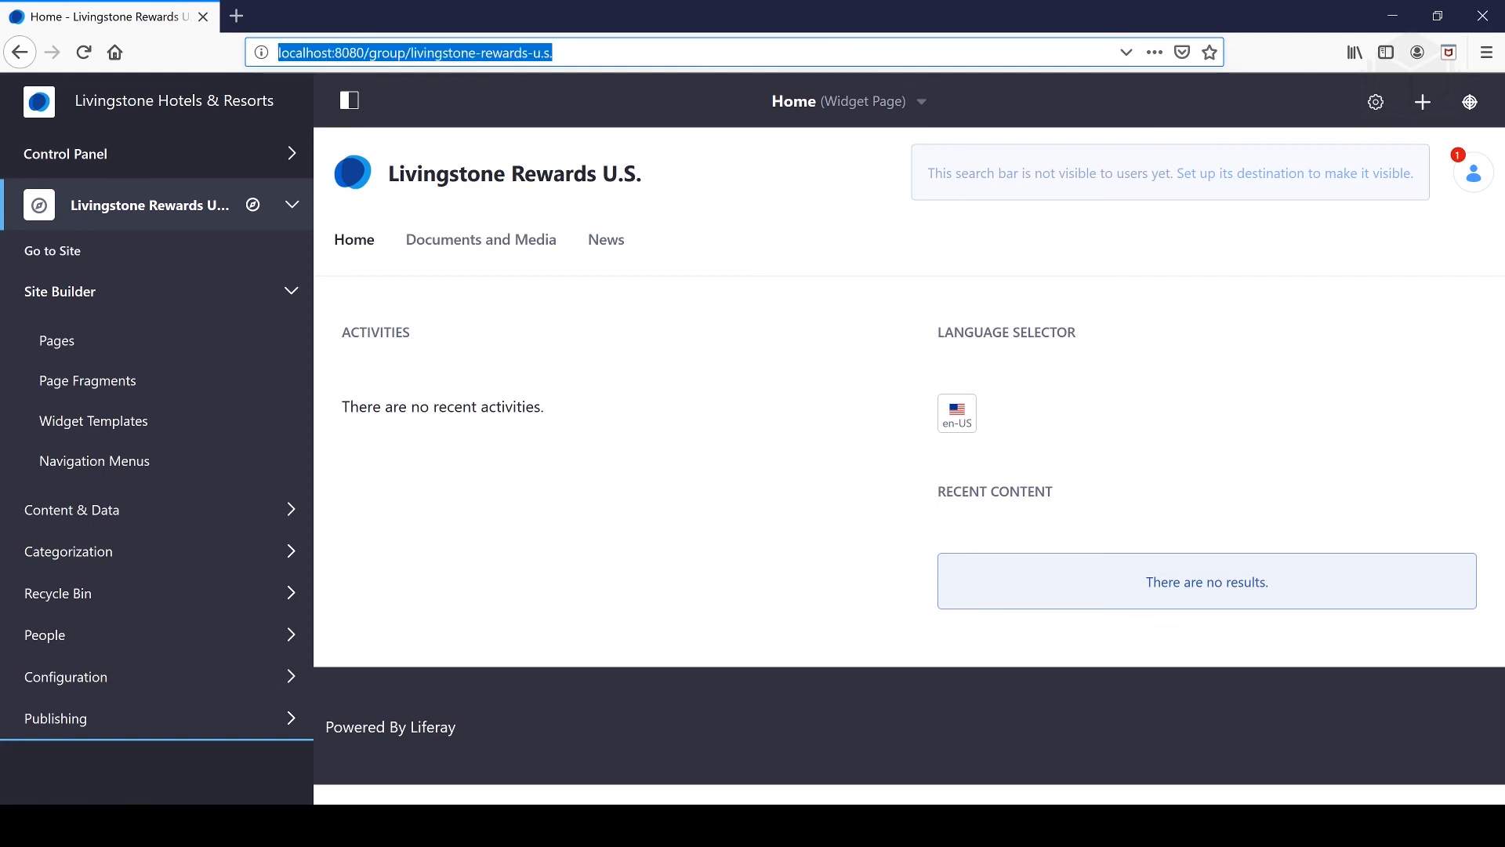
click(1469, 167)
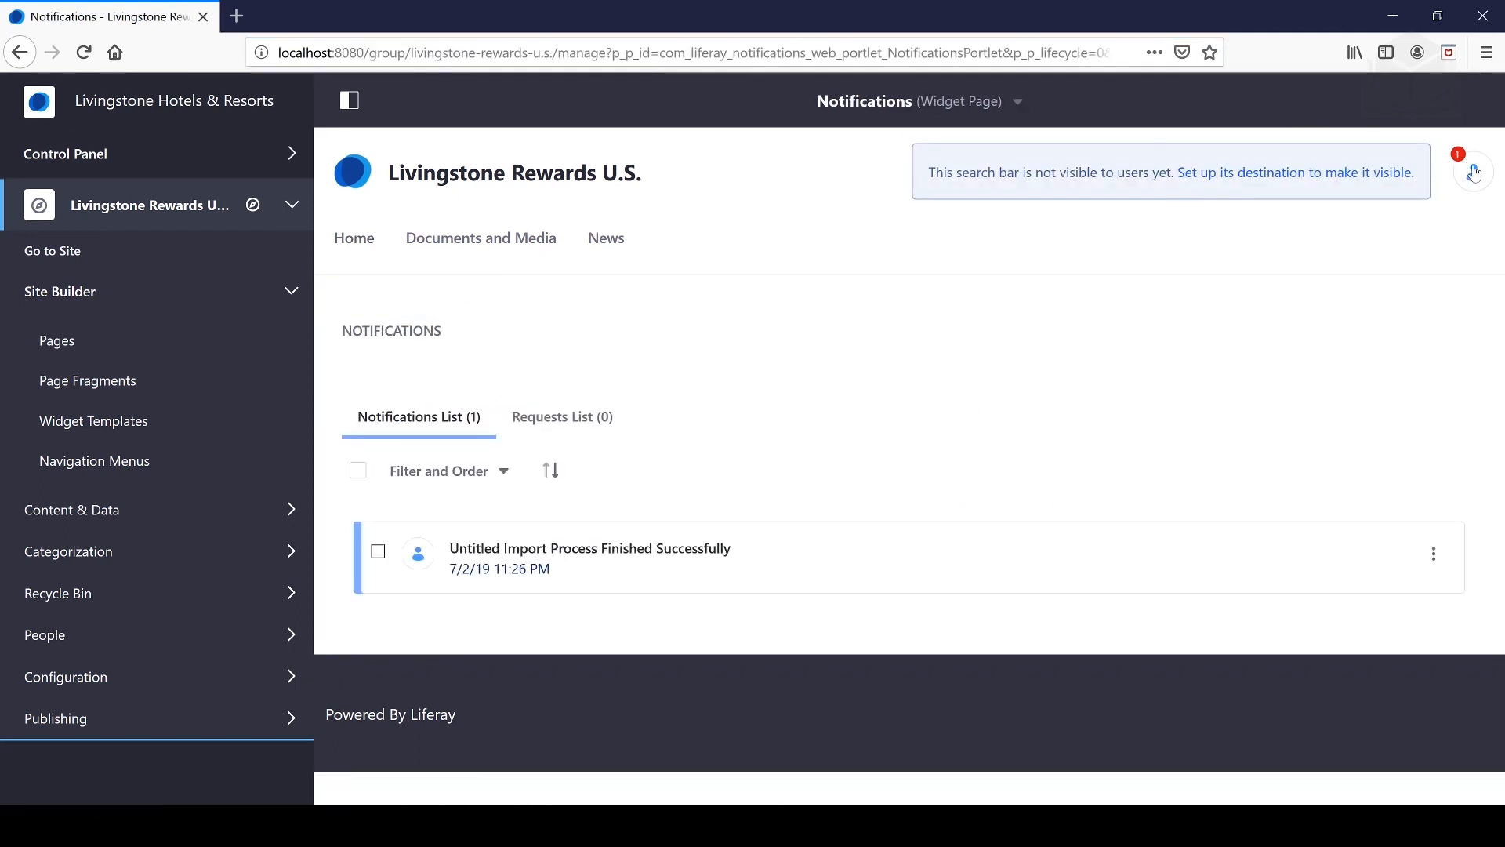
- Sign out of the administrator account and bring up the sign-in form
click(1474, 172)
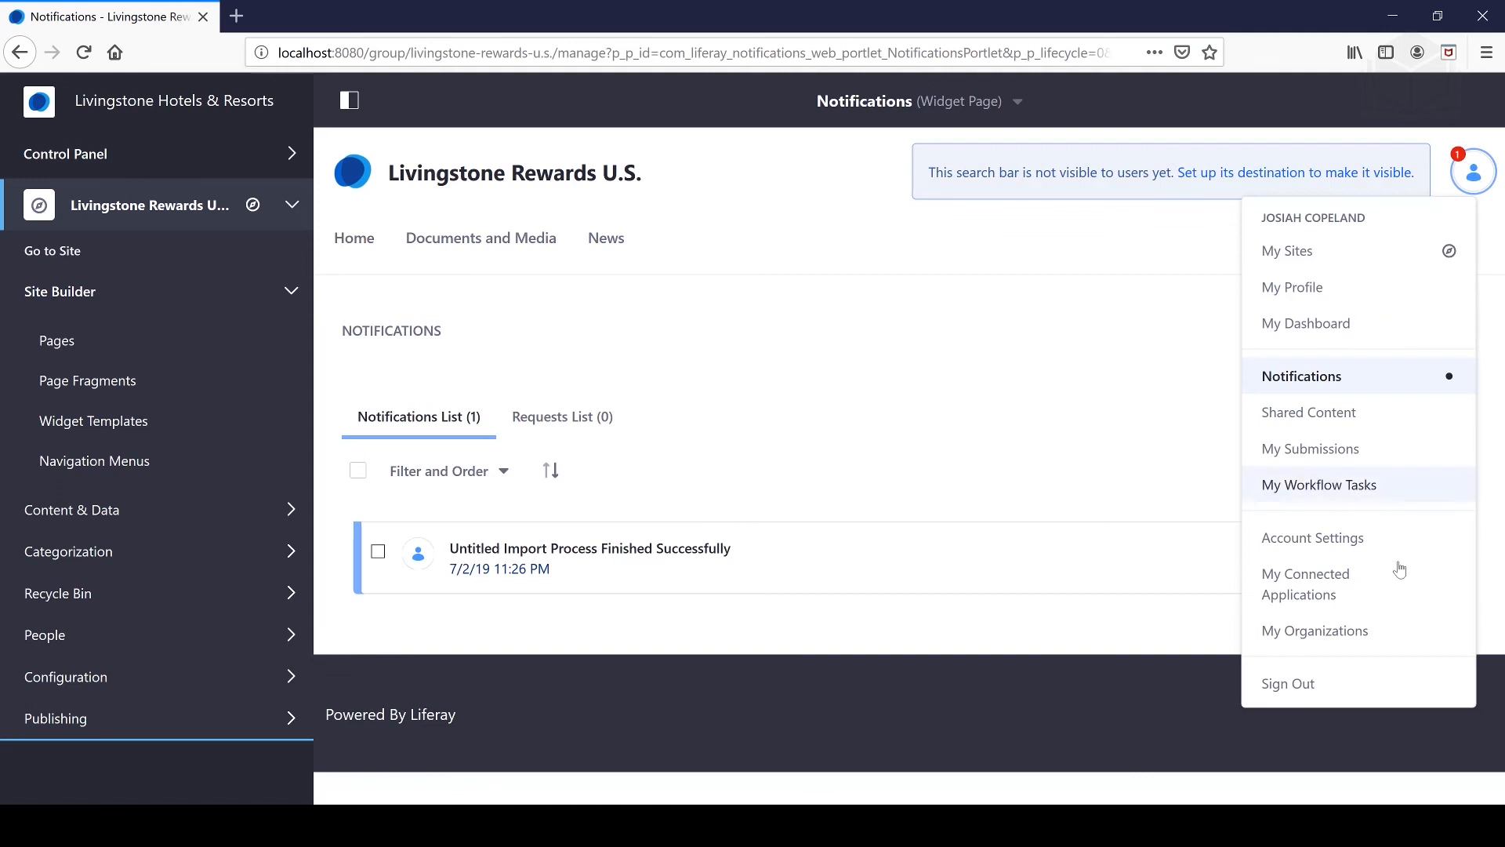
click(1304, 675)
click(1327, 119)
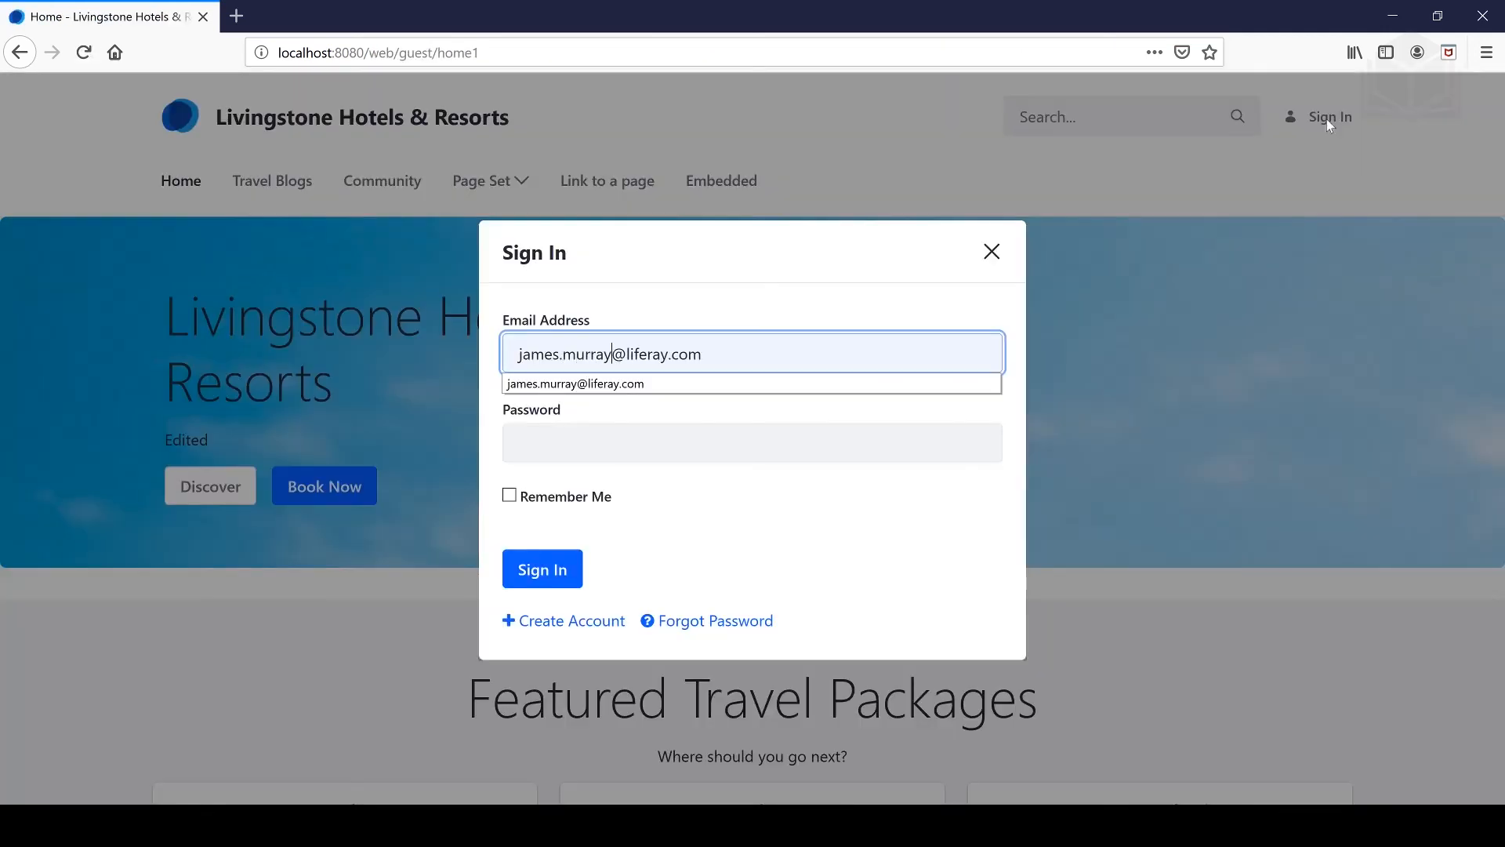
- Enter the new user's email address to sign in, then go to the address bar for the U.S. site URL
key(ctrl+Delete)
text(liferay)
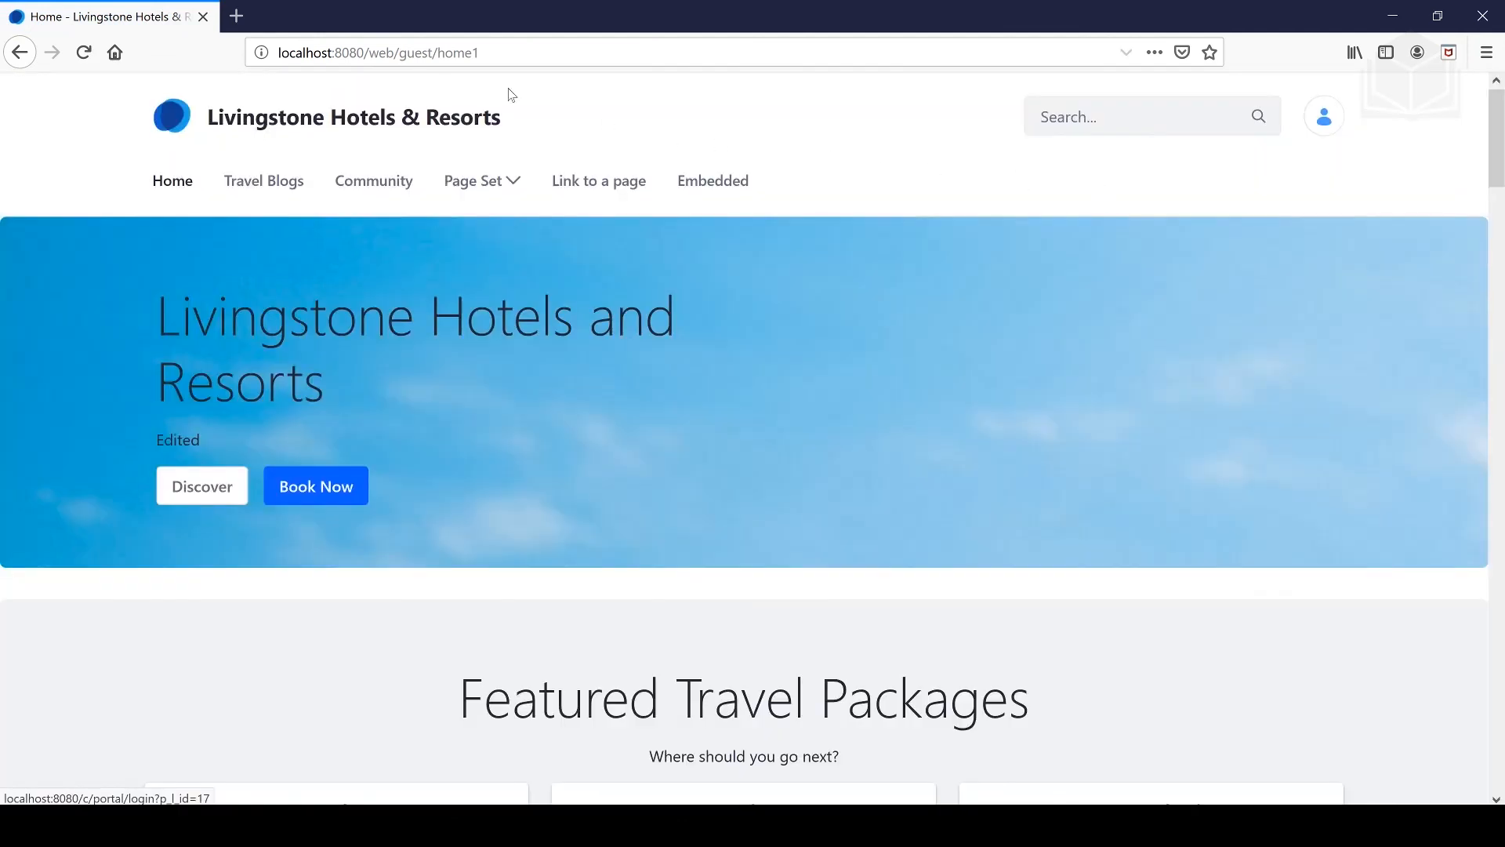
key(ctrl+l)
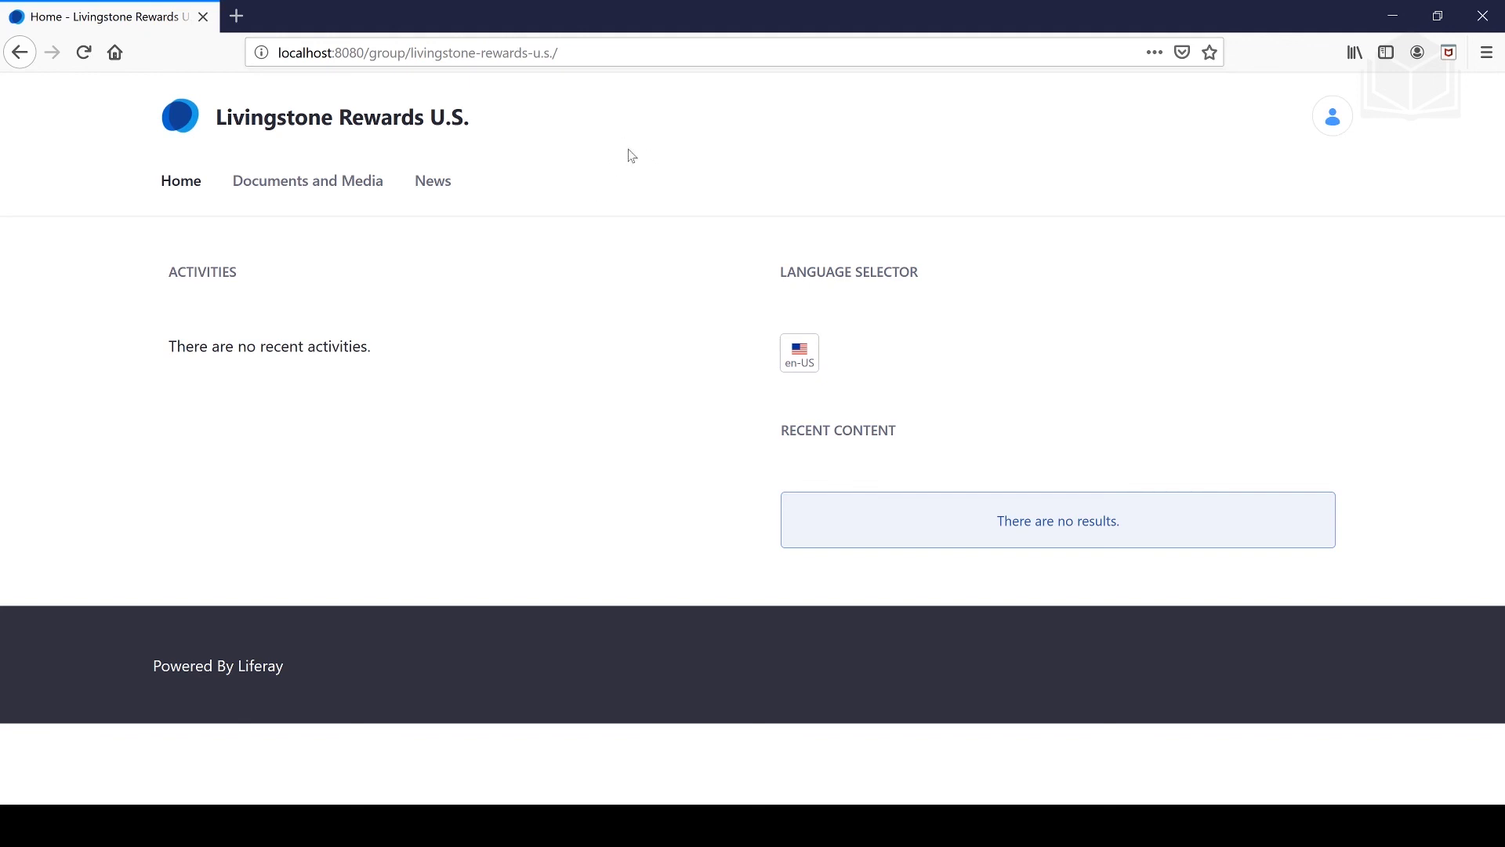
- Open My Sites and view the sites this user belongs to
click(1337, 123)
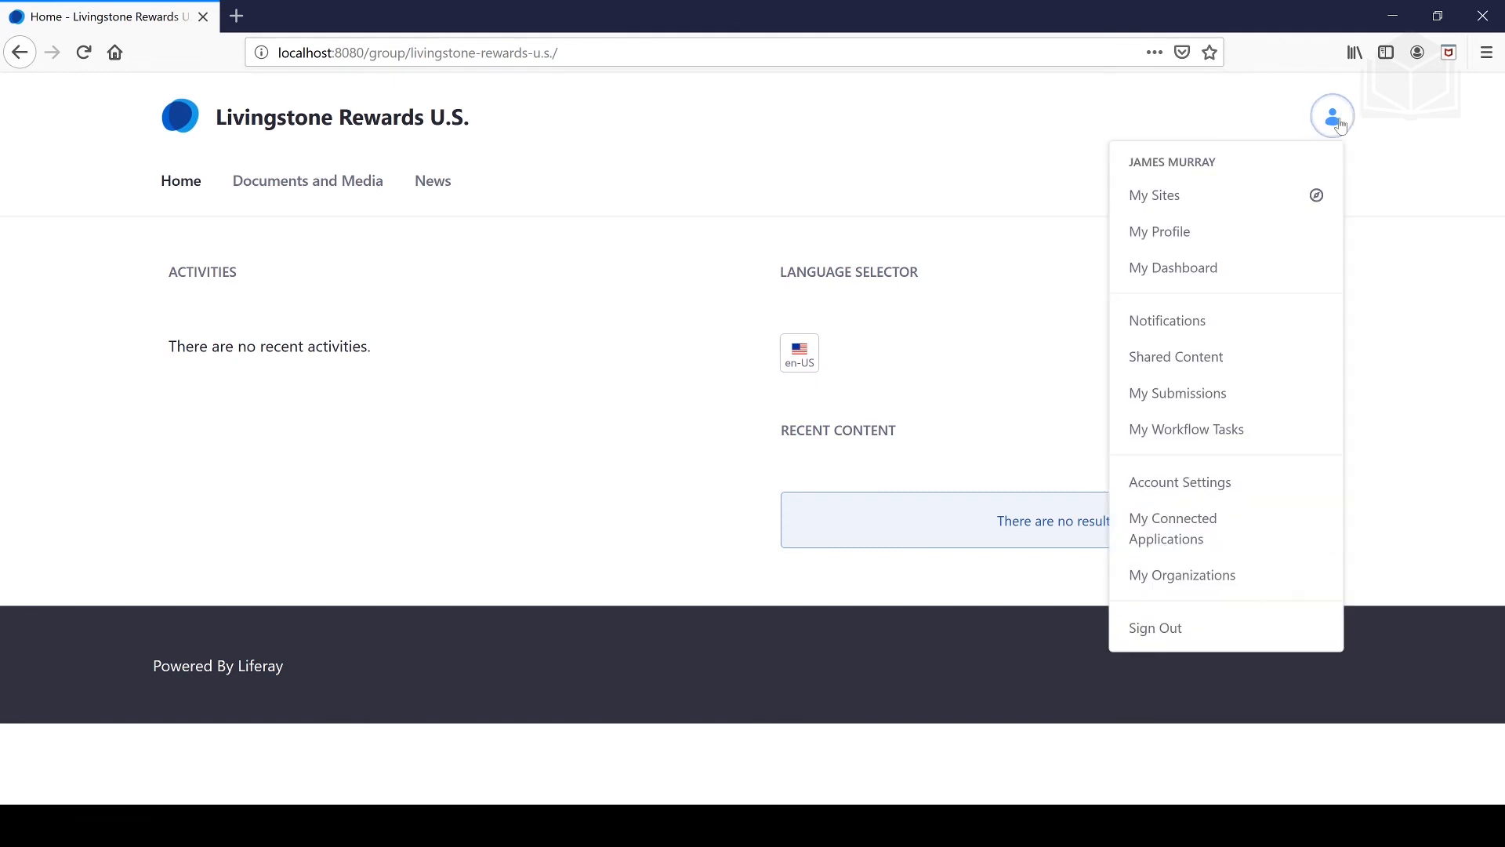
click(1195, 200)
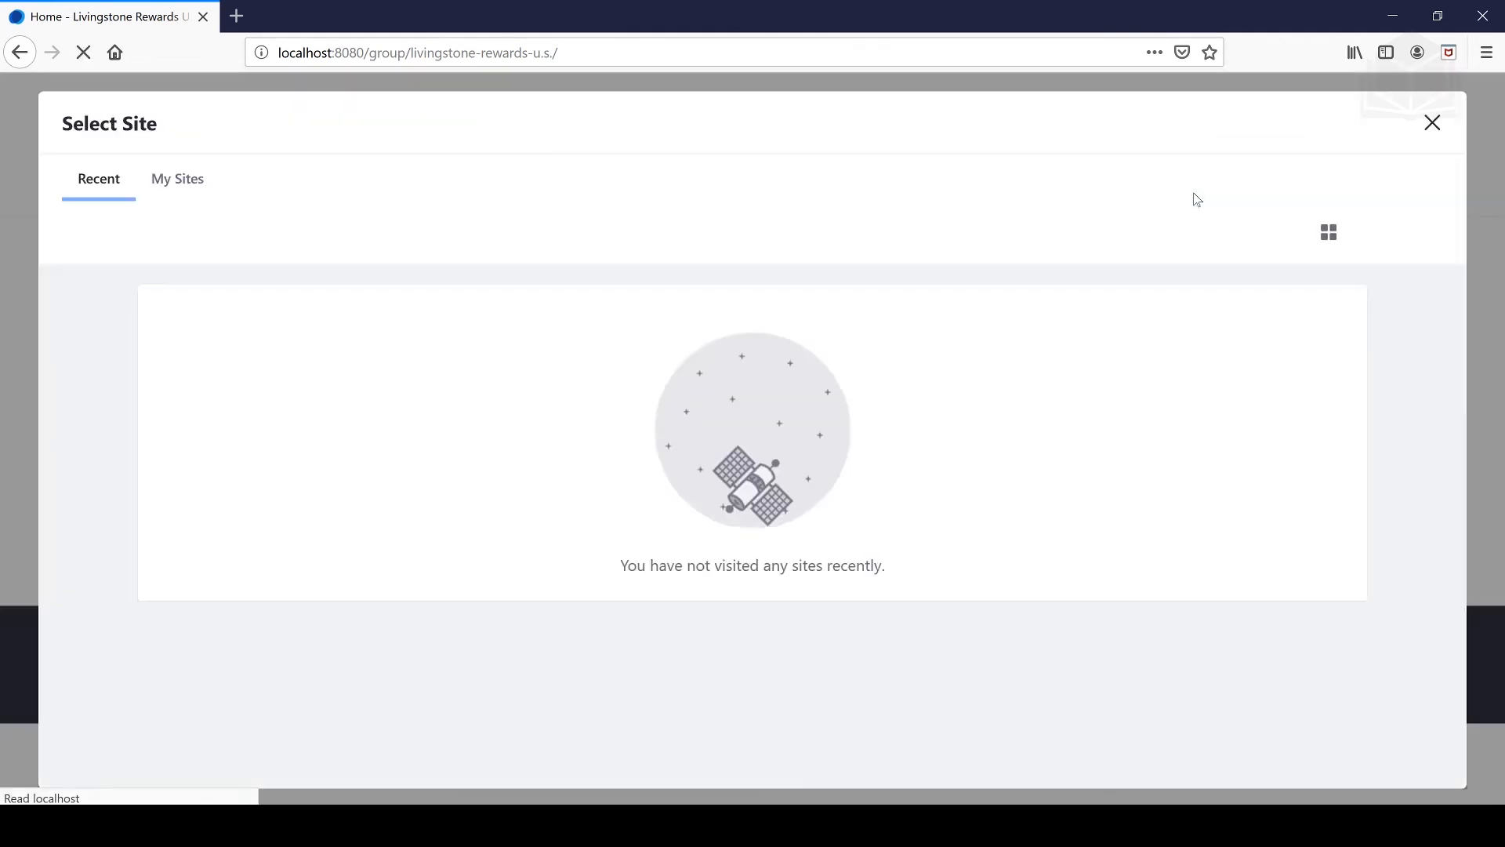
click(153, 183)
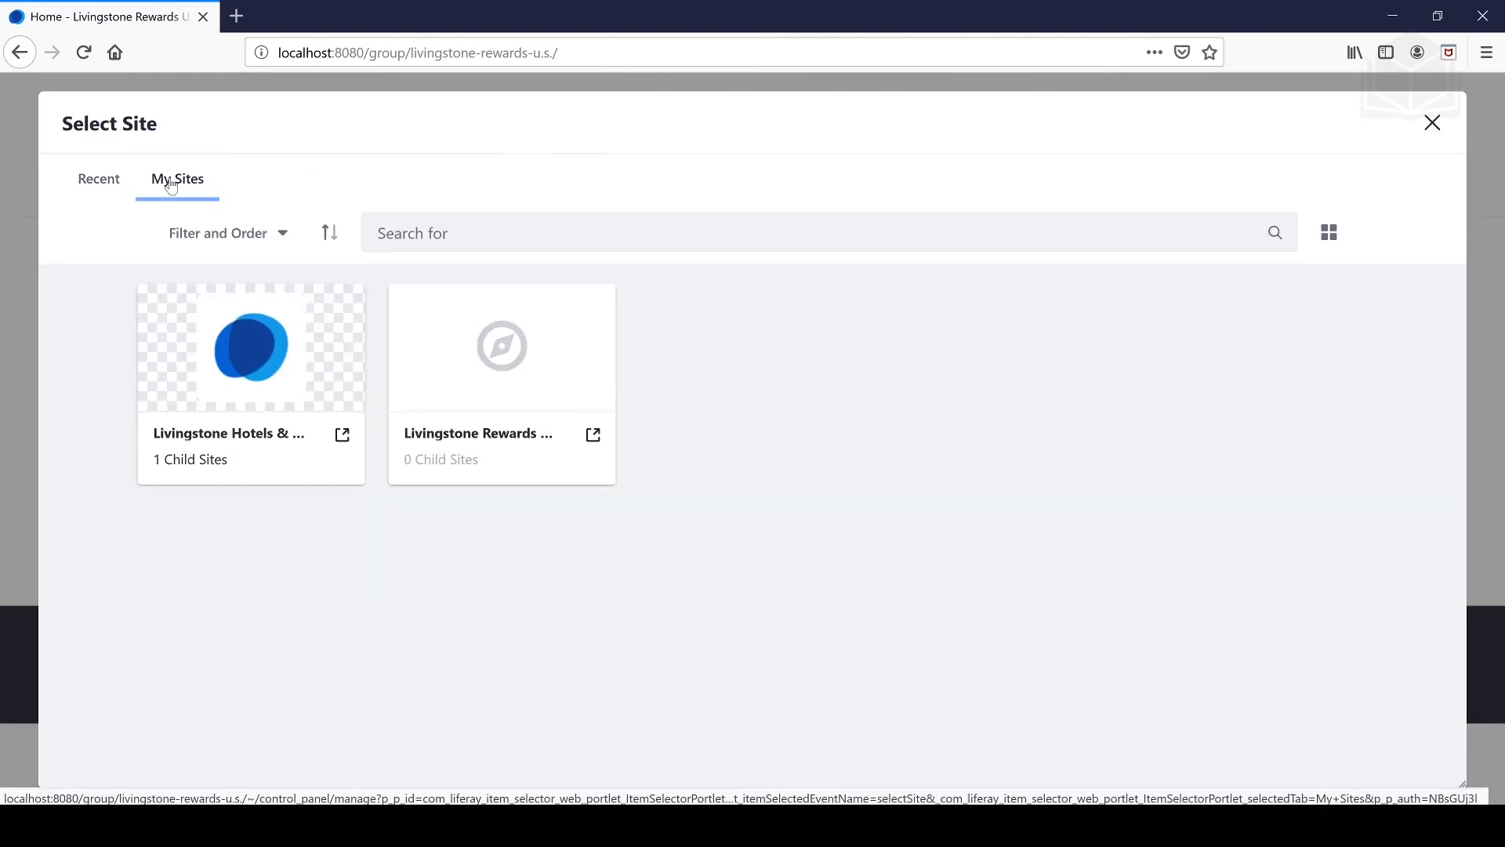
click(116, 185)
click(195, 181)
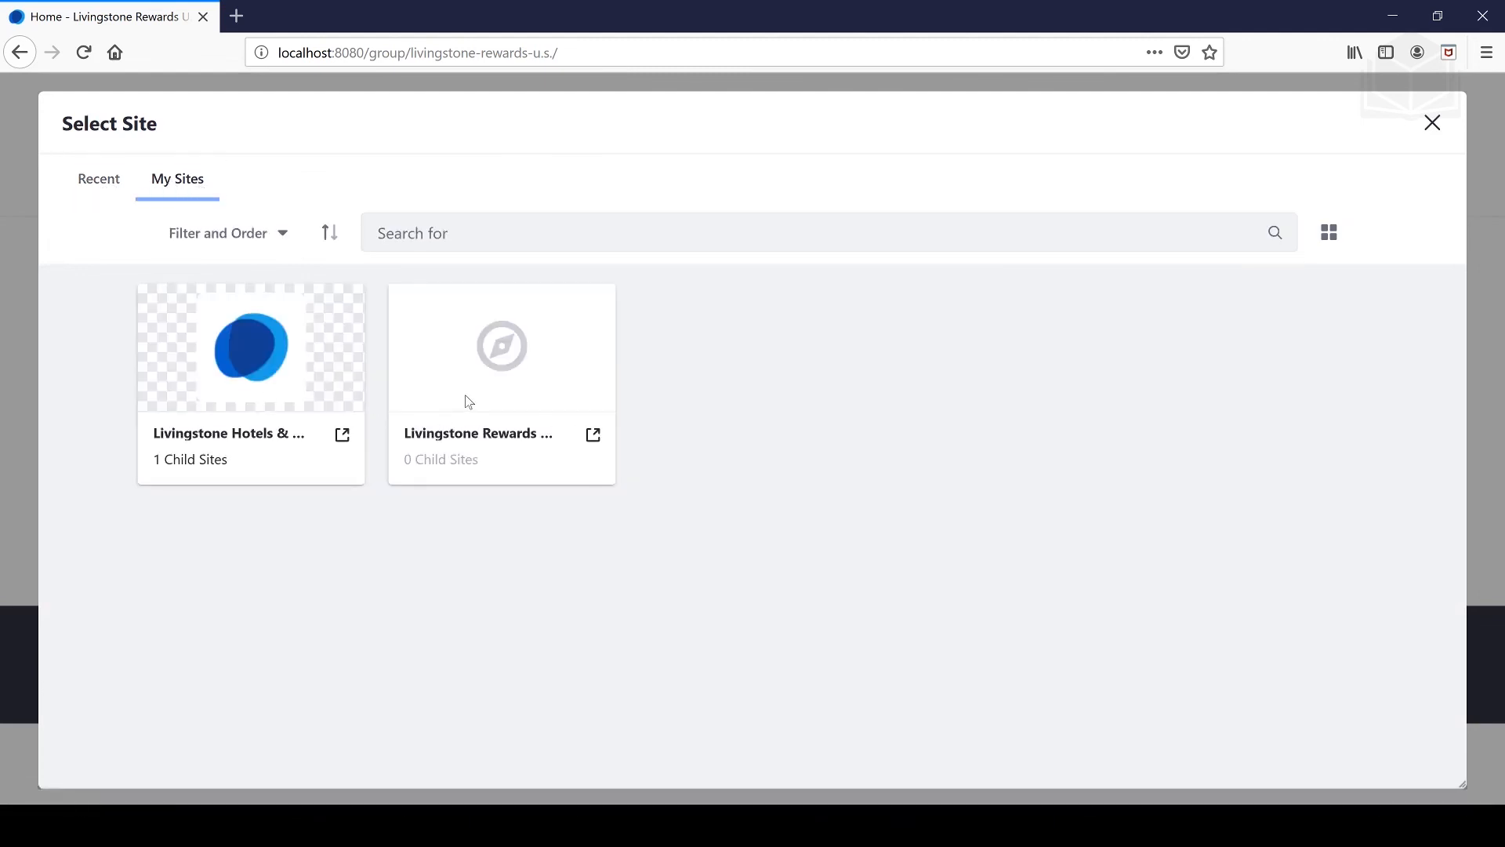
- Close the site picker and sign out of the user's account
click(1433, 123)
click(1336, 120)
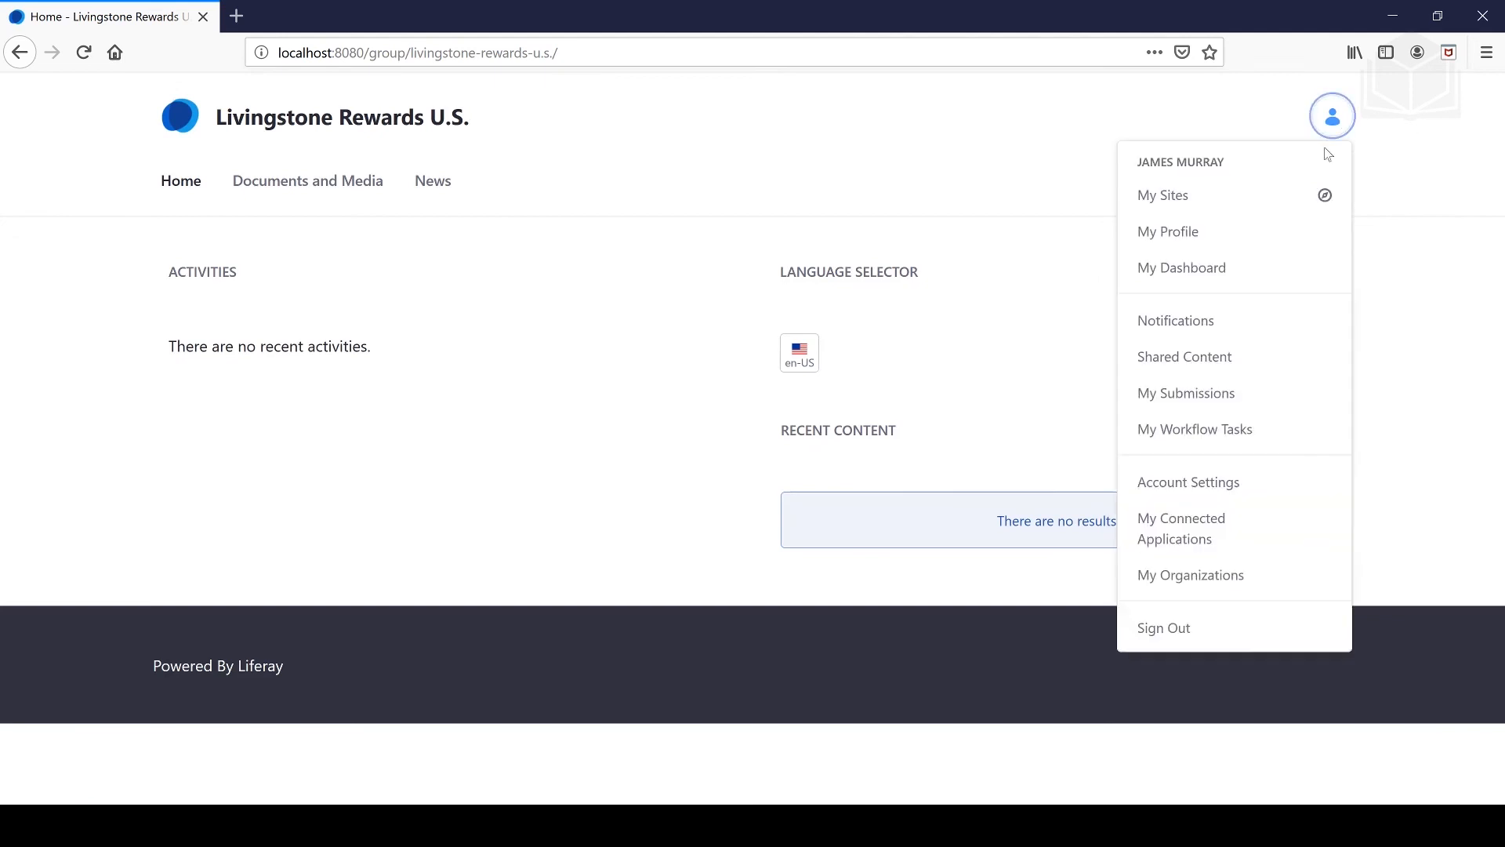
click(1196, 625)
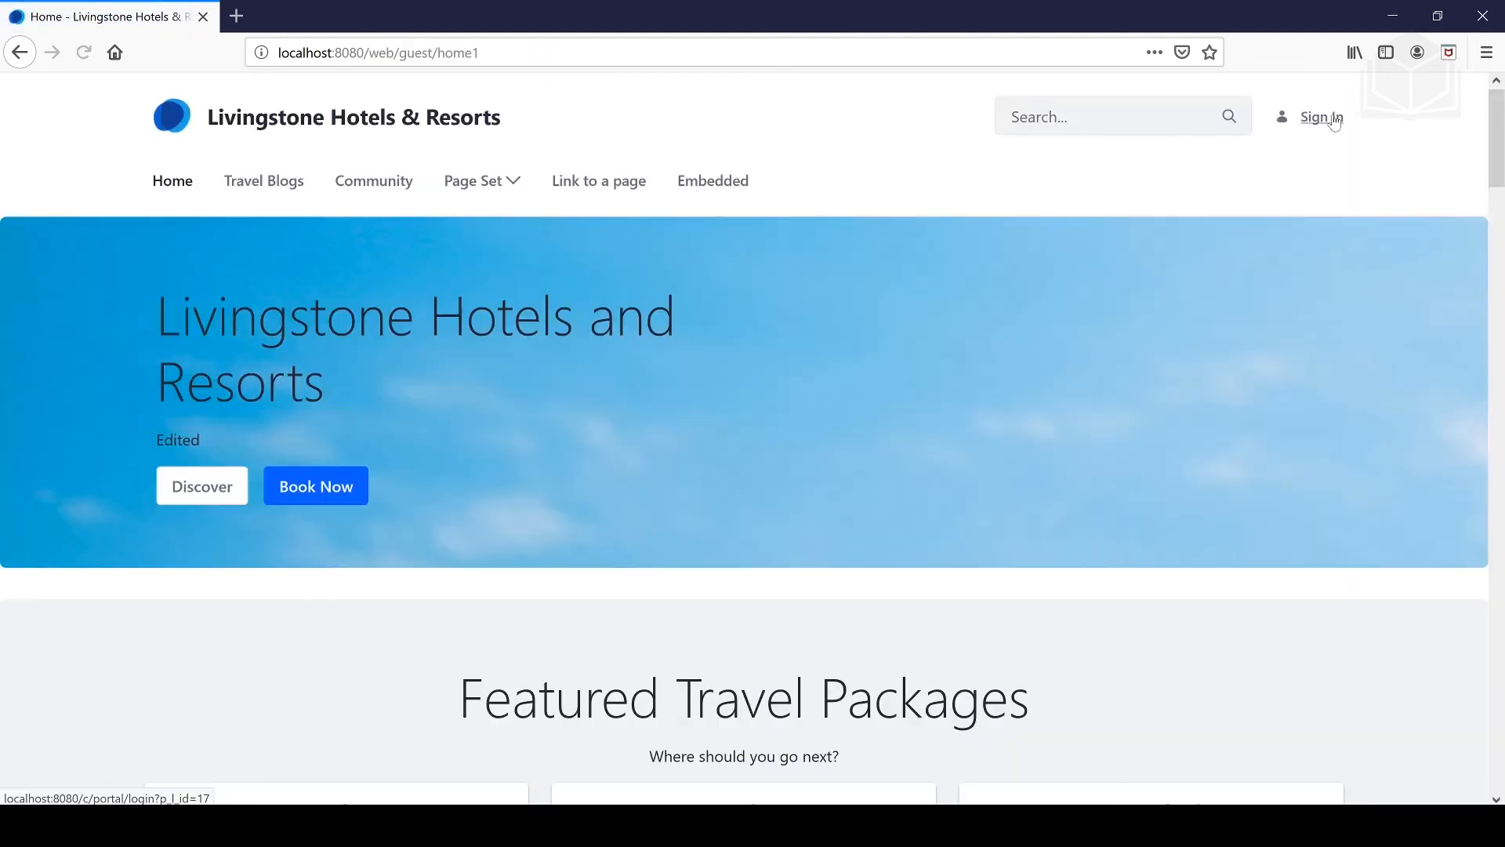
- Sign in again as the administrator and check member counts in the Control Panel Sites list
click(1333, 116)
text(j)
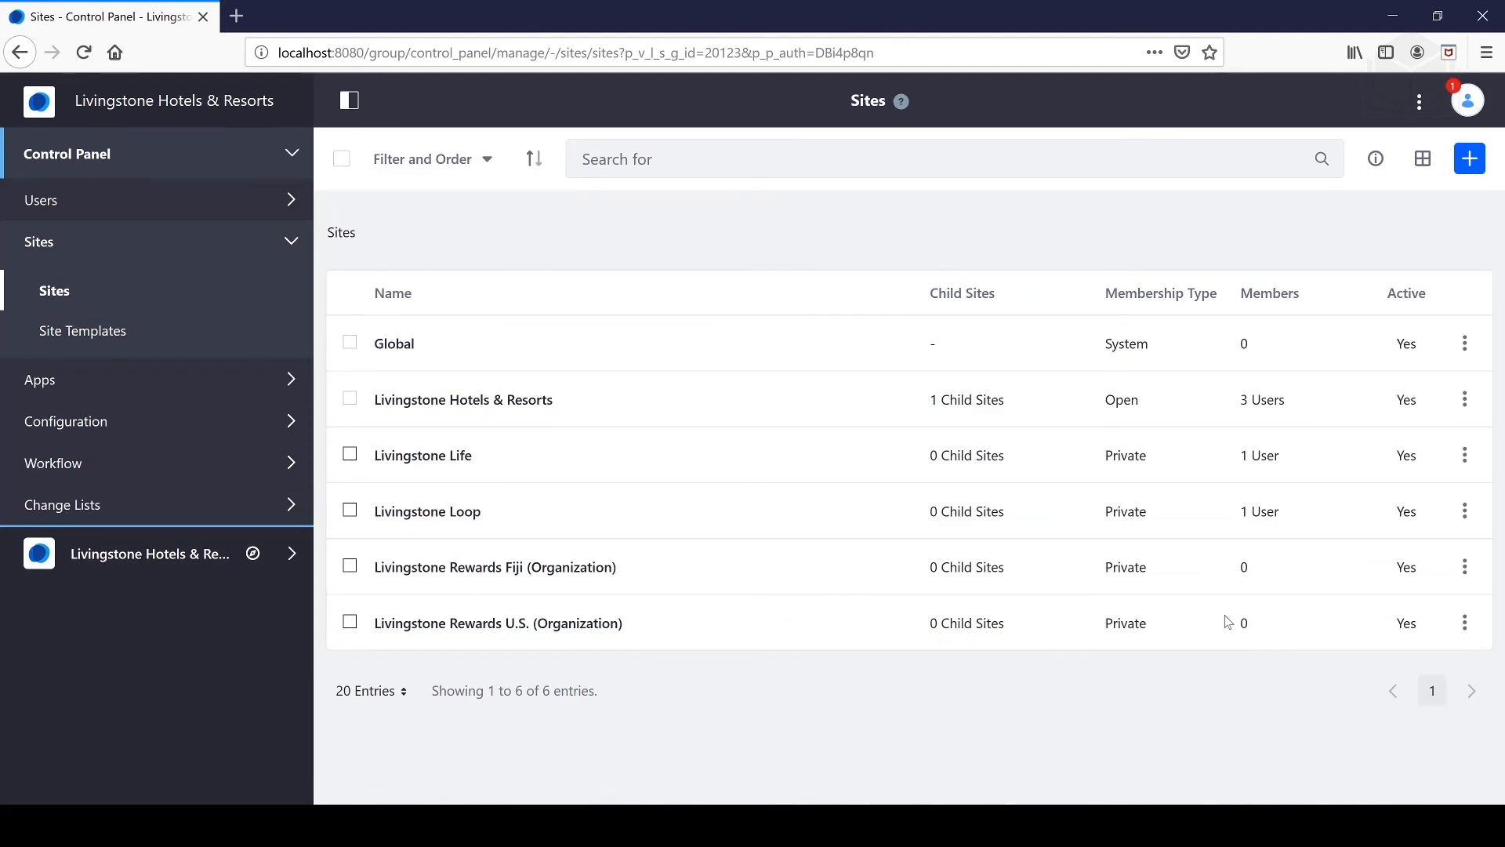
mouse_move(1243, 627)
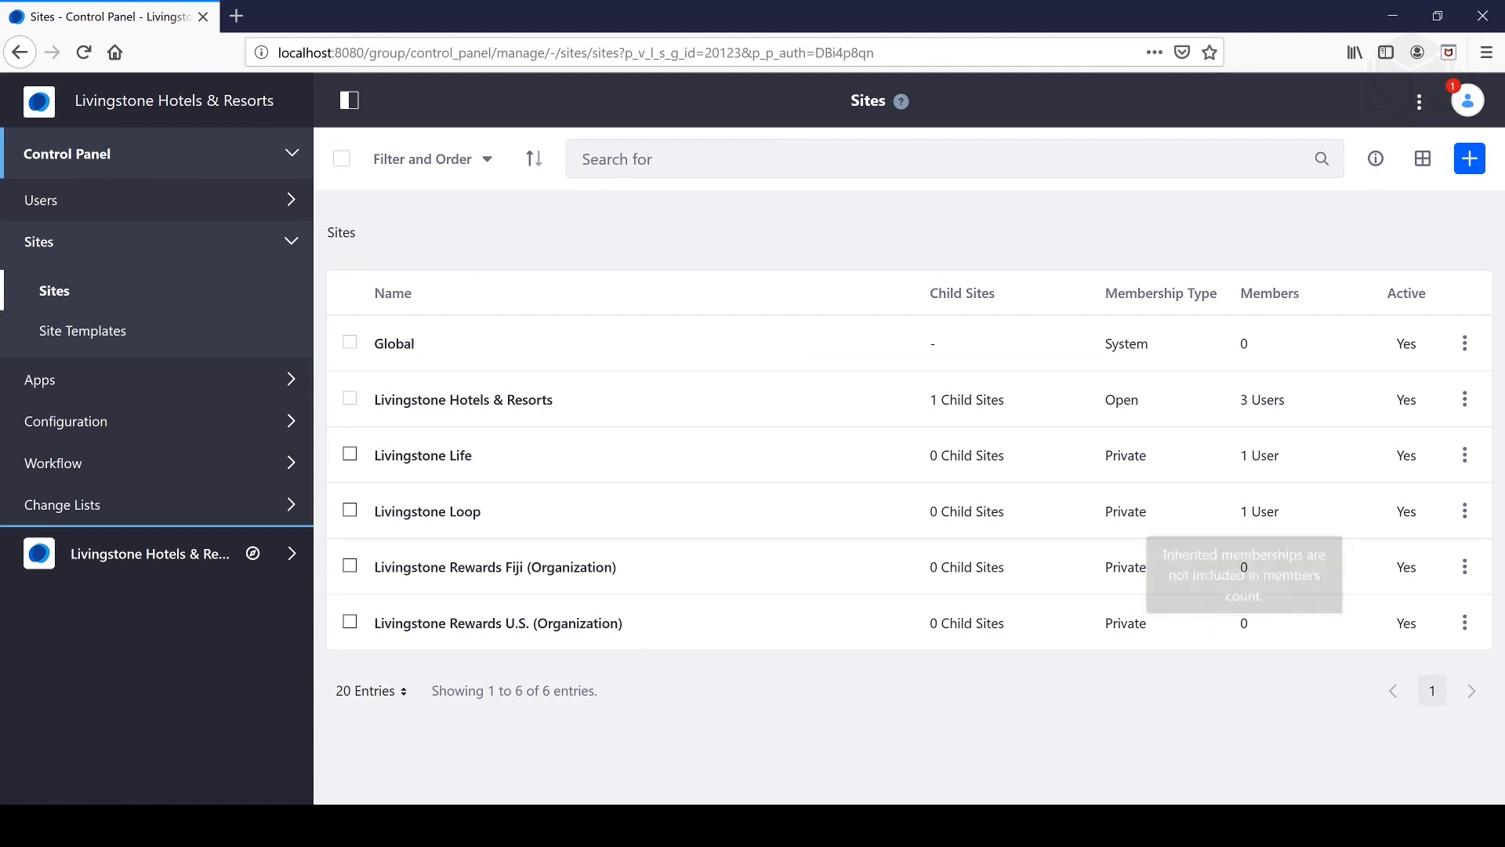
mouse_move(1241, 620)
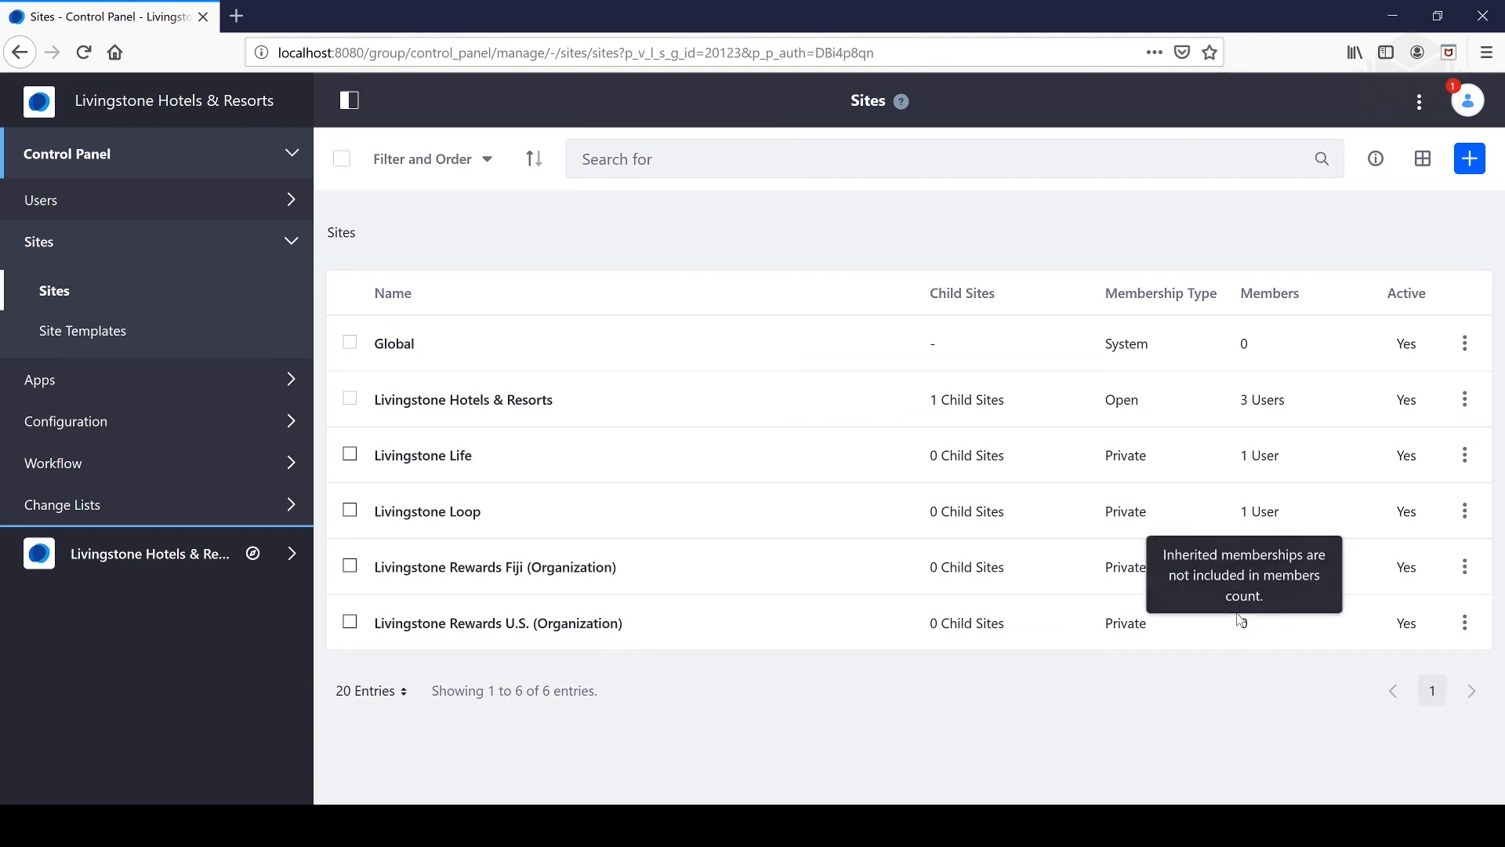